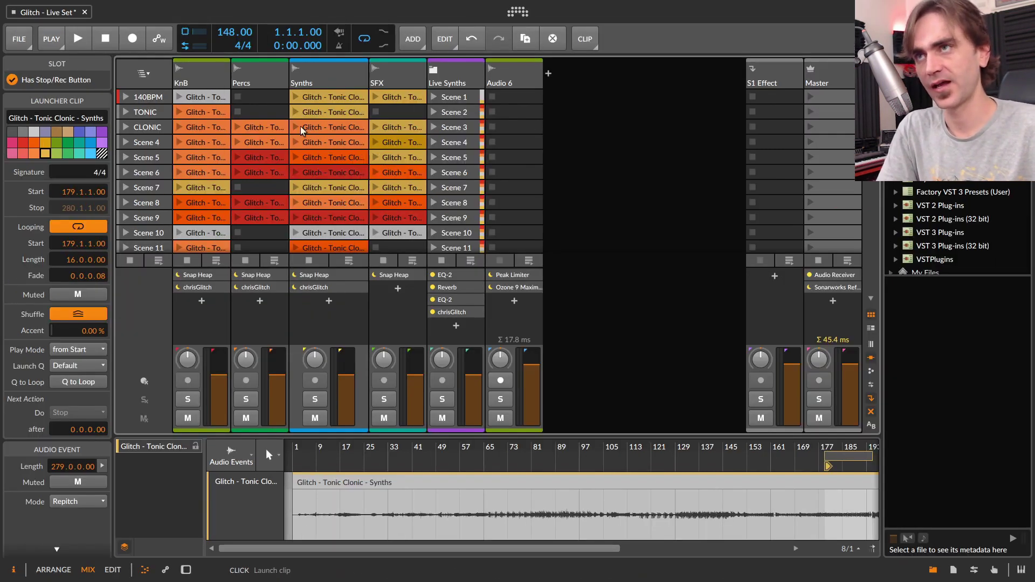
Step: Widen the KnB and SFX track columns and expand the Live Synths group to show CH1–CH4
scroll(337, 121, down, 4)
scroll(339, 125, up, 4)
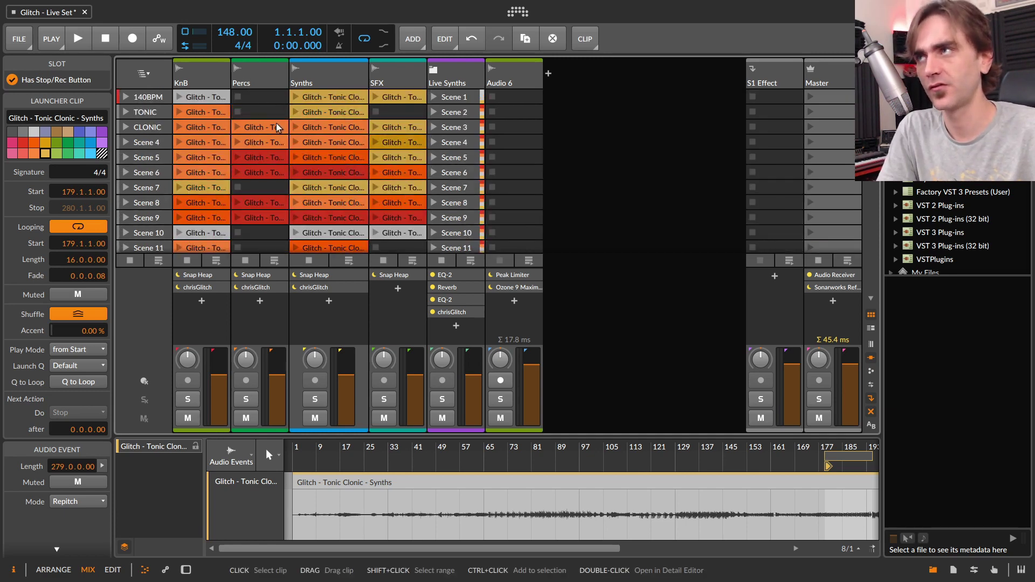
click(230, 82)
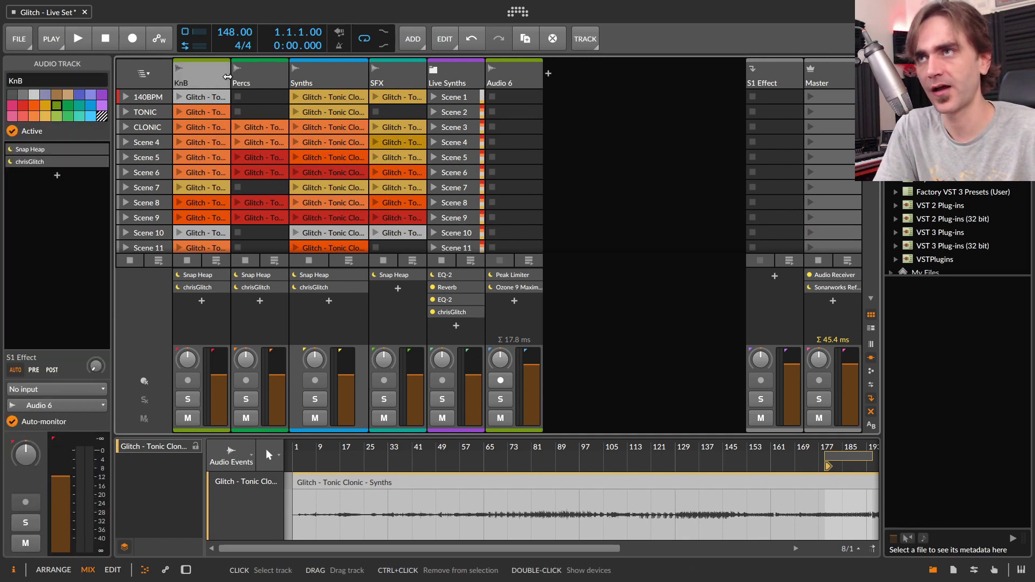
drag(231, 82, 331, 81)
click(476, 70)
drag(468, 70, 490, 70)
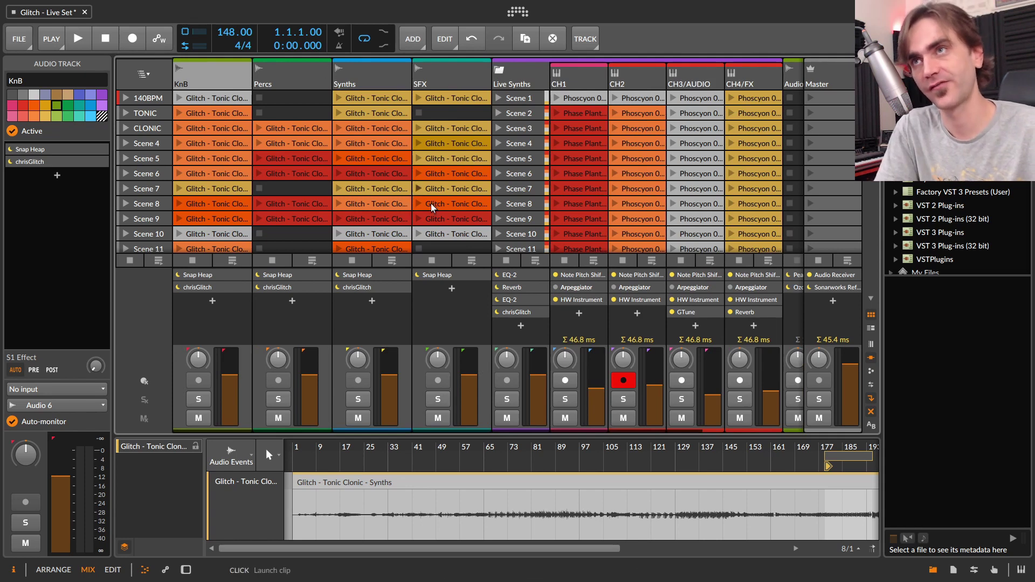
Step: Inspect the CLONIC row's KnB, Percs and Synths clips, then the Scene 5 Percs clip
click(210, 133)
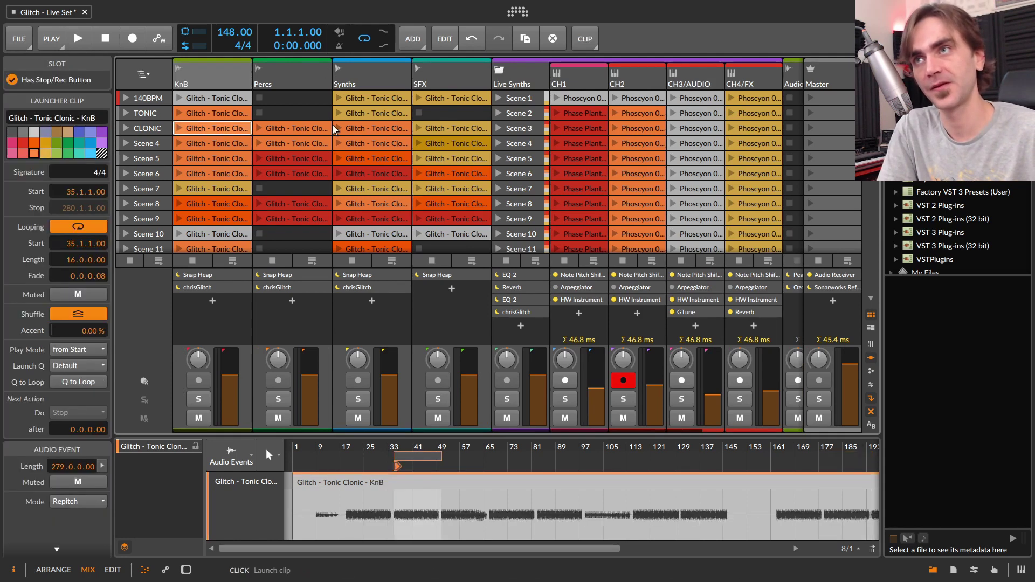
click(291, 128)
click(372, 128)
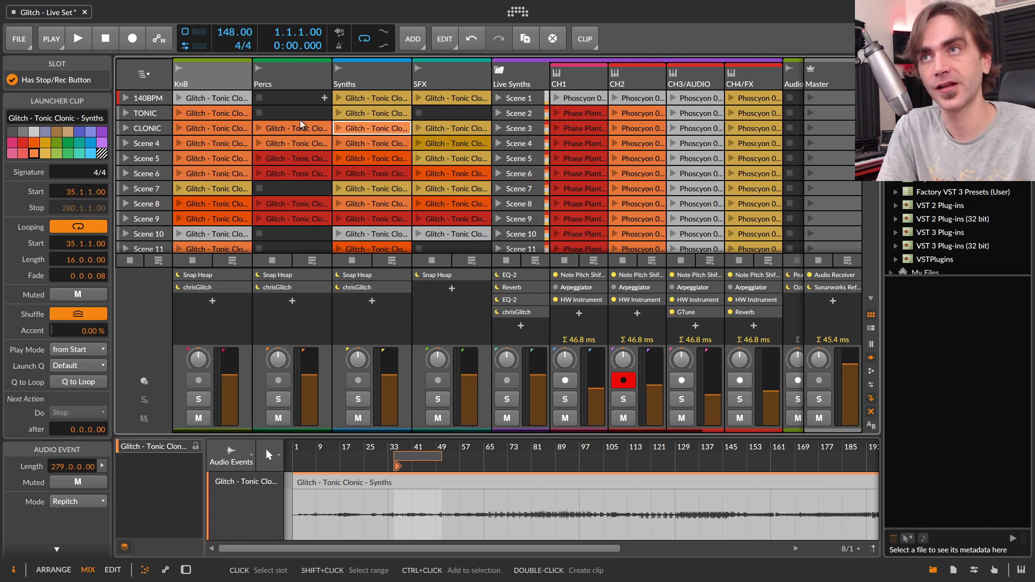
click(294, 160)
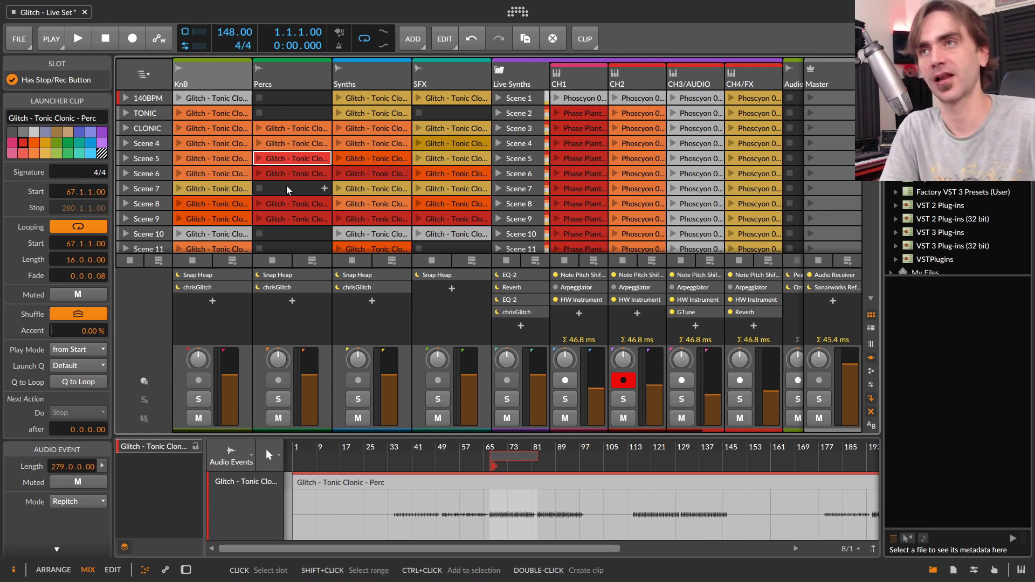
scroll(378, 205, down, 3)
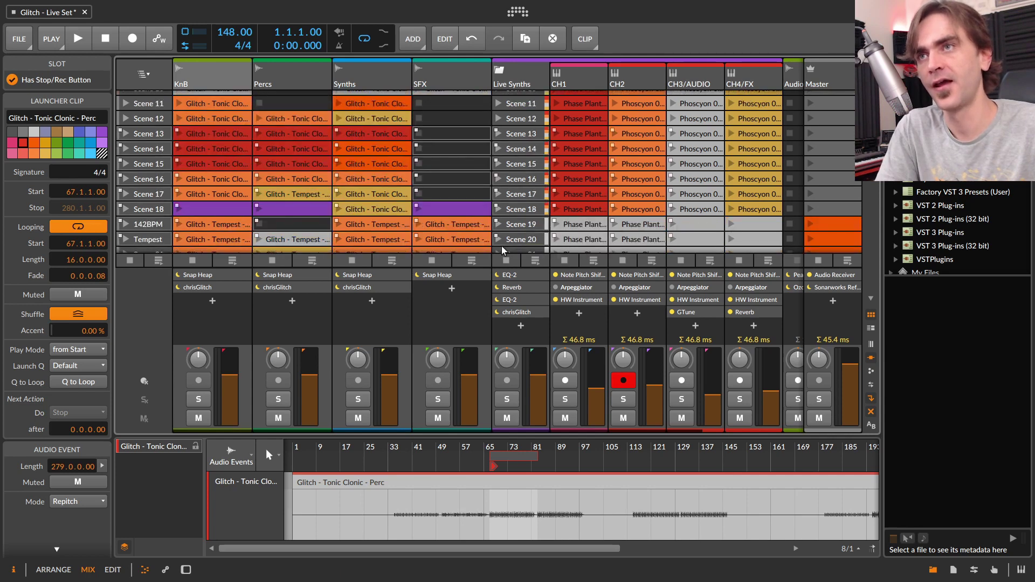
click(372, 186)
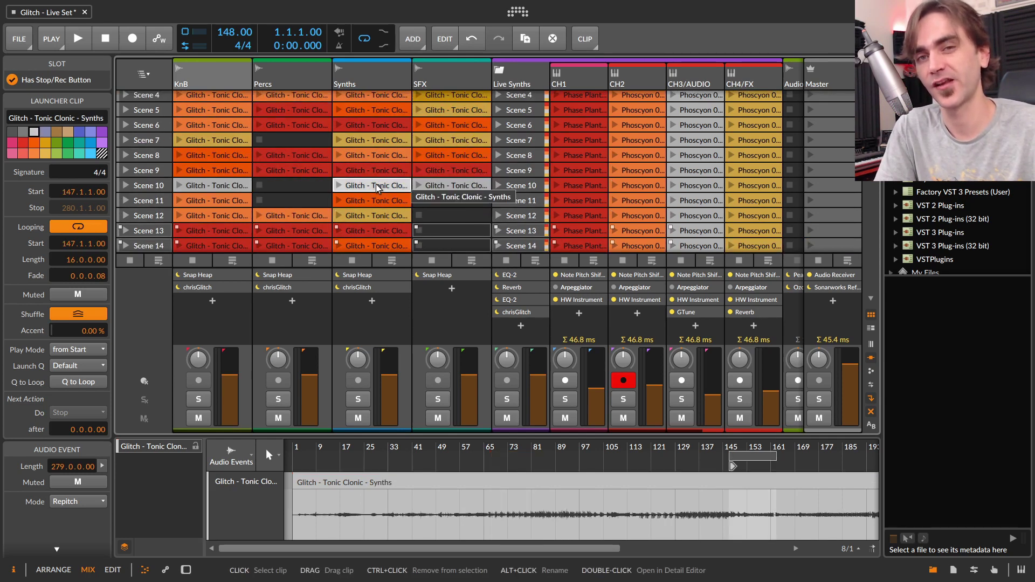
click(208, 186)
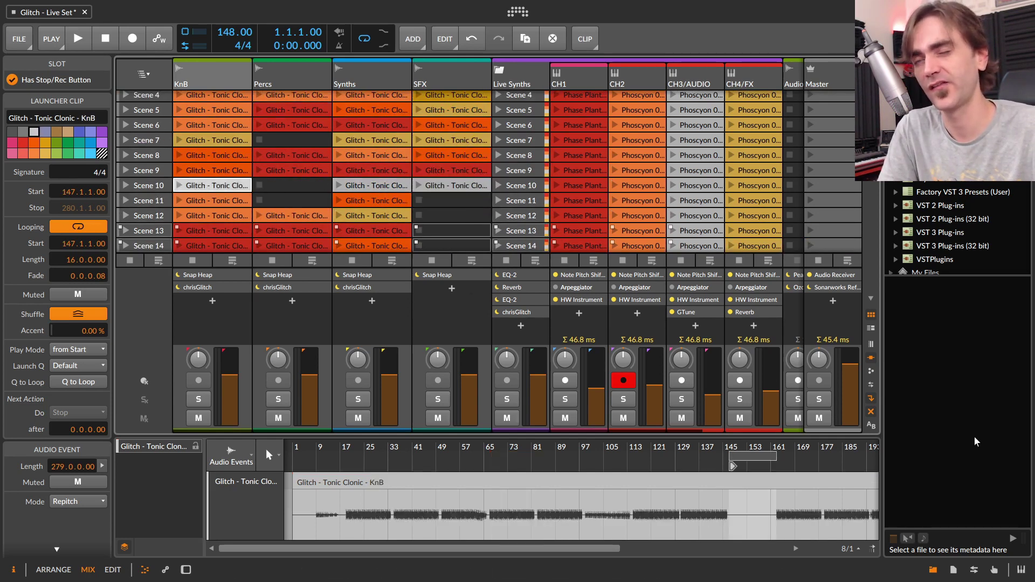
scroll(499, 202, down, 7)
click(227, 212)
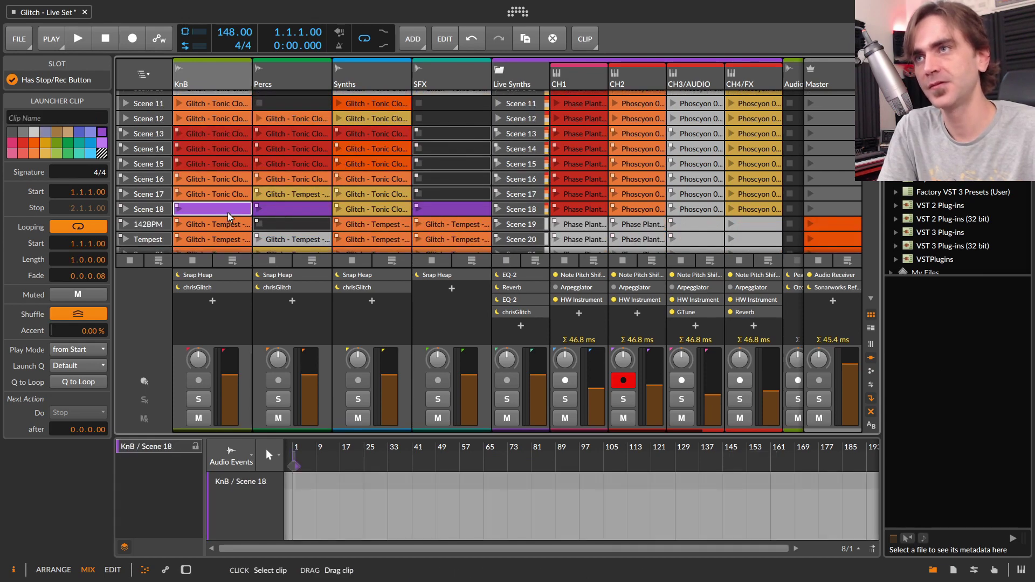
scroll(214, 97, up, 10)
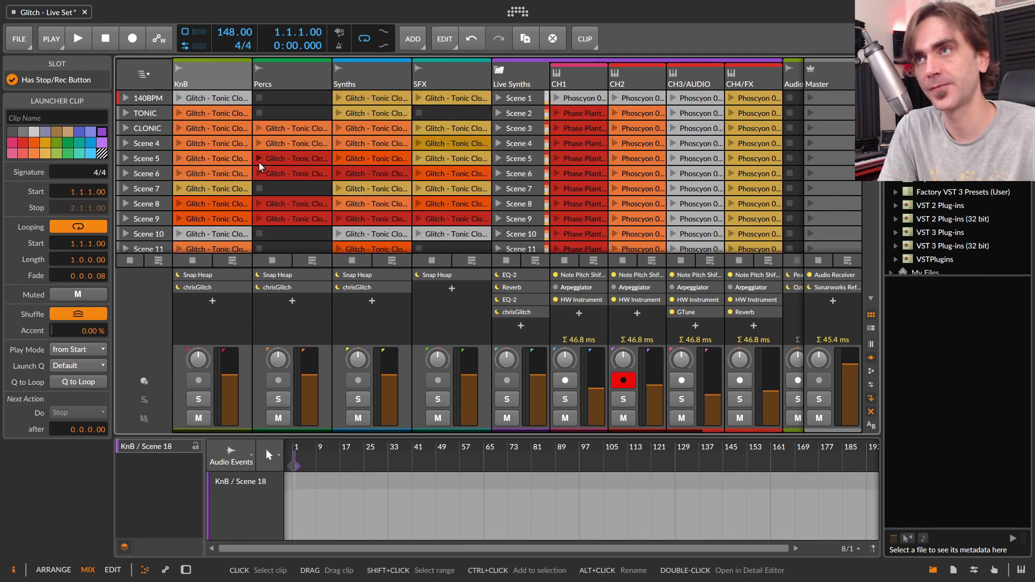
scroll(214, 135, down, 13)
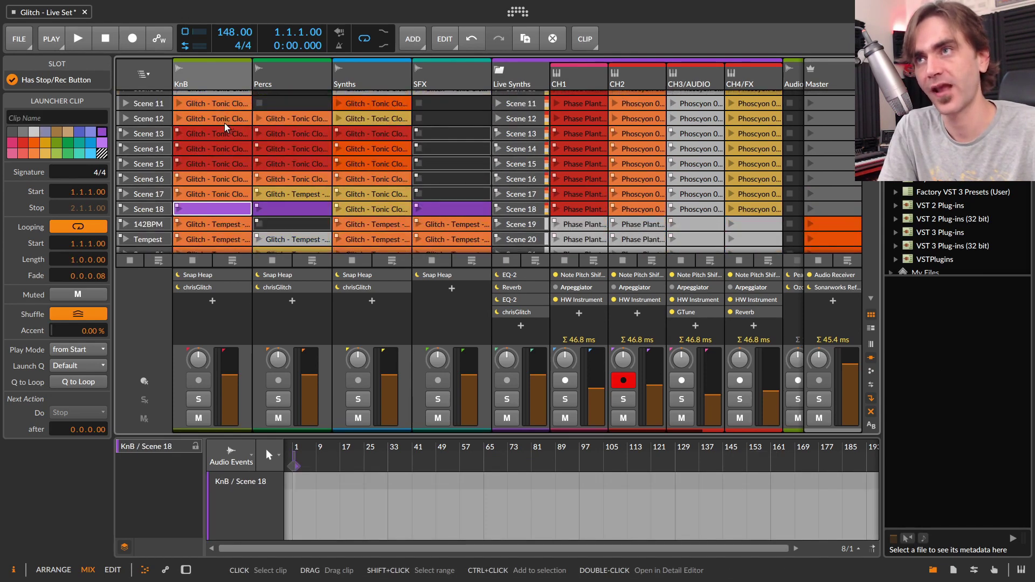
scroll(210, 158, up, 3)
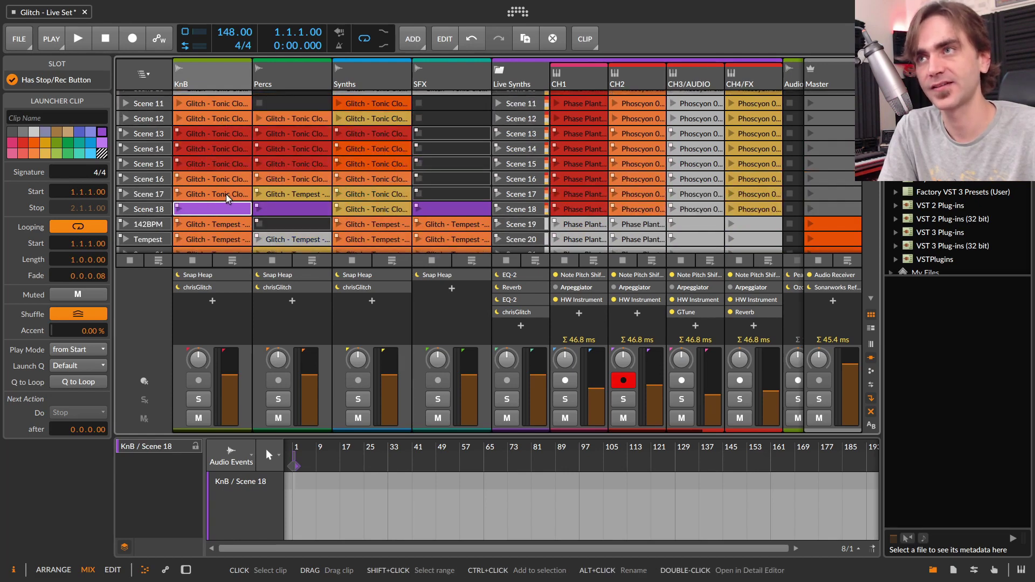
scroll(216, 177, down, 3)
drag(214, 177, 257, 186)
scroll(257, 186, down, 6)
scroll(257, 186, up, 9)
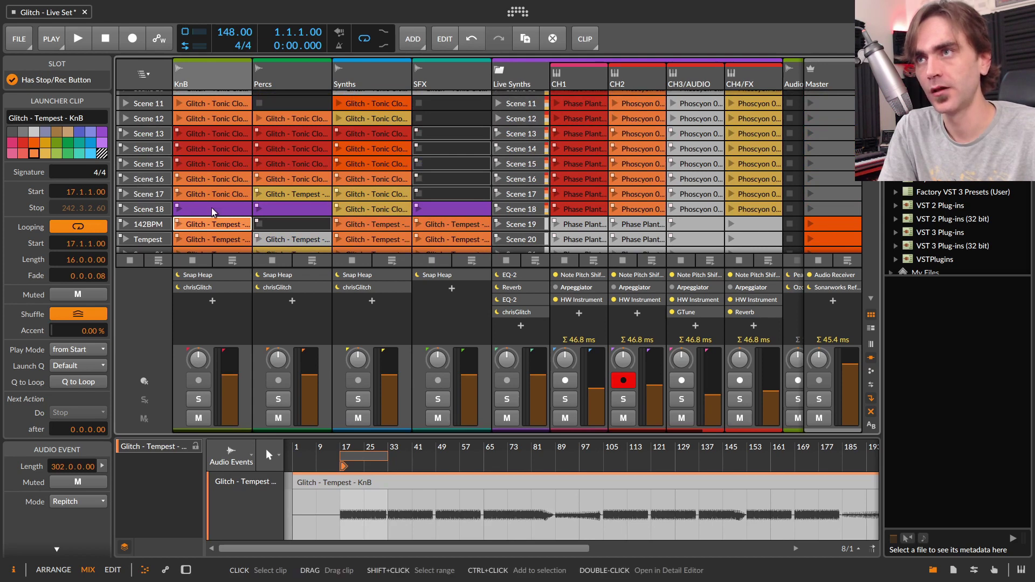
click(220, 211)
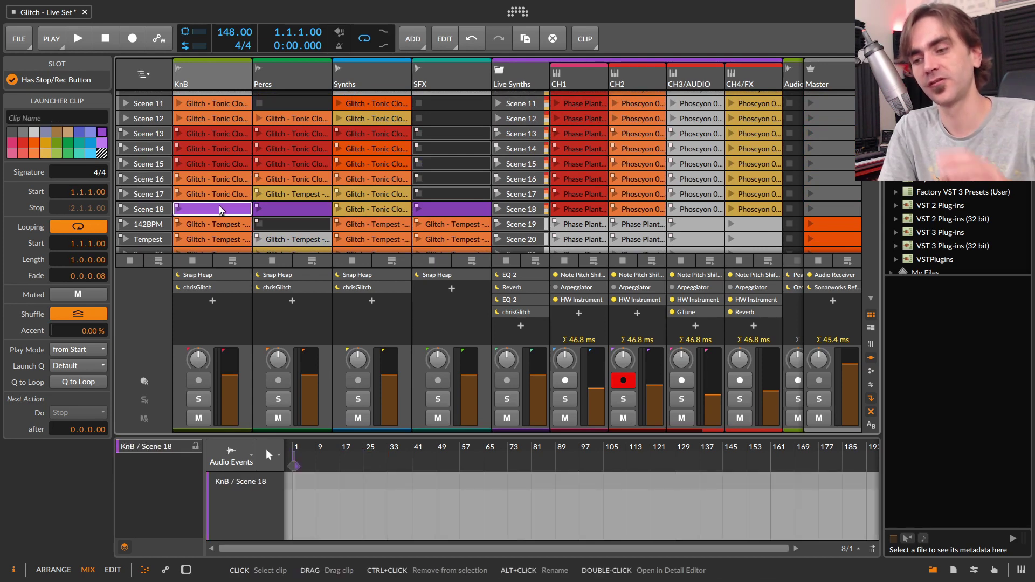
click(452, 209)
click(212, 210)
click(291, 209)
click(438, 213)
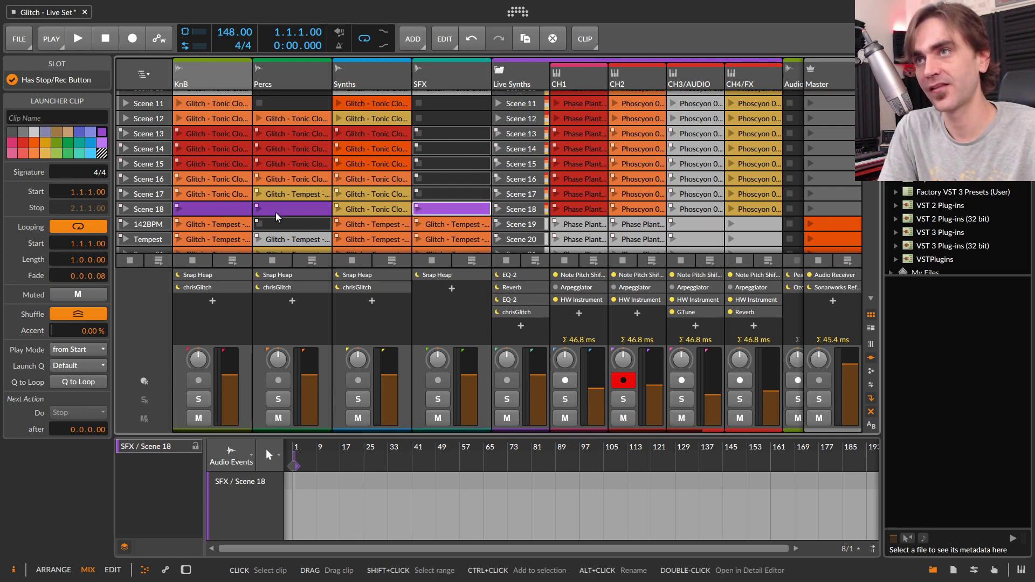
click(297, 212)
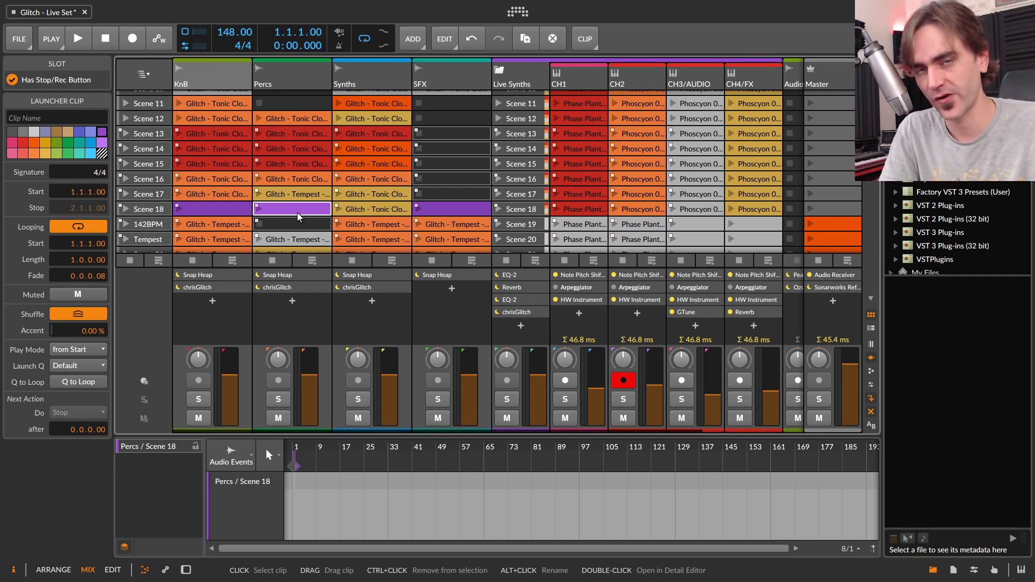
click(374, 212)
scroll(324, 205, down, 3)
scroll(270, 202, up, 3)
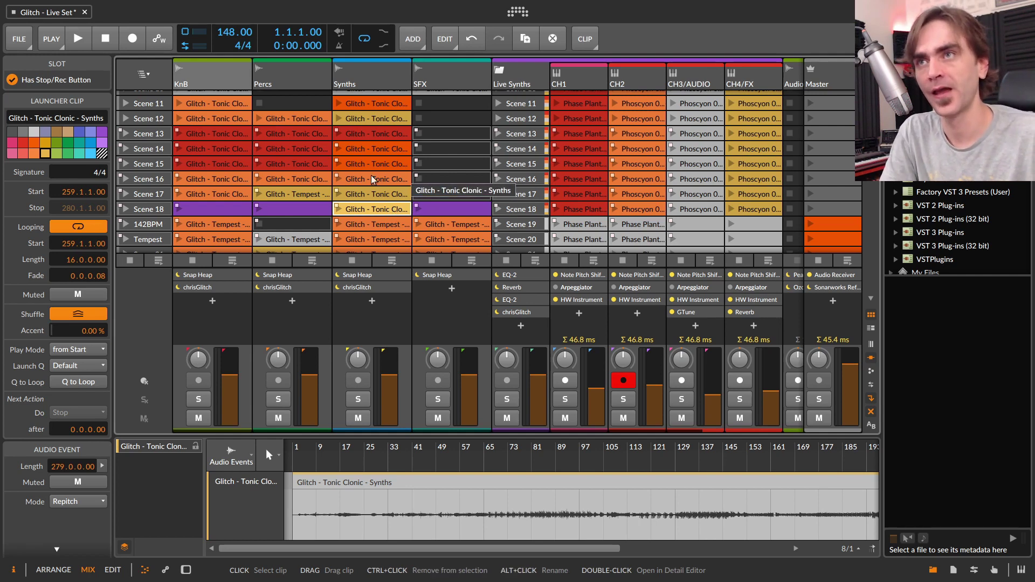
Step: Scroll down the scene list and inspect the KnB slot and its row in Scene 37
scroll(330, 212, up, 5)
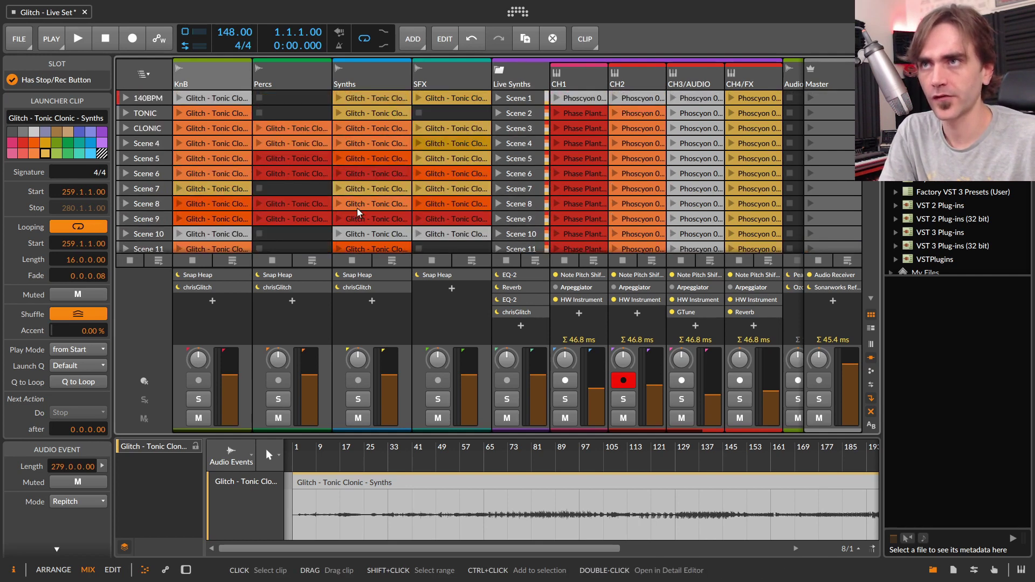
scroll(328, 205, down, 3)
scroll(326, 190, down, 9)
click(238, 208)
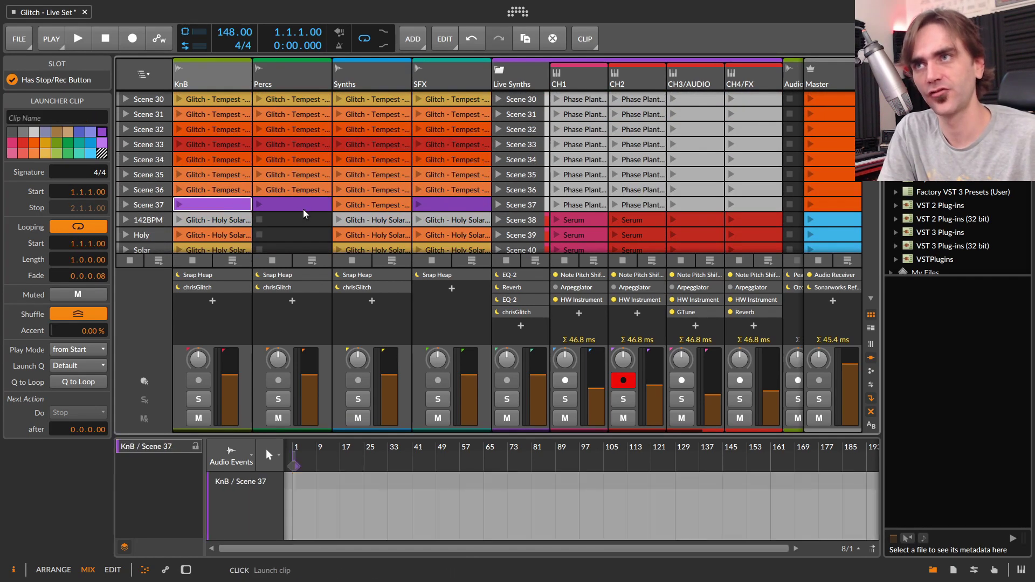
key(Right)
key(Right)
key(Right)
click(229, 203)
Step: Inspect the blue KnB clip in Scene 44, then scroll back through the Tempest and Holy Solar scenes
scroll(339, 198, down, 3)
scroll(339, 197, up, 4)
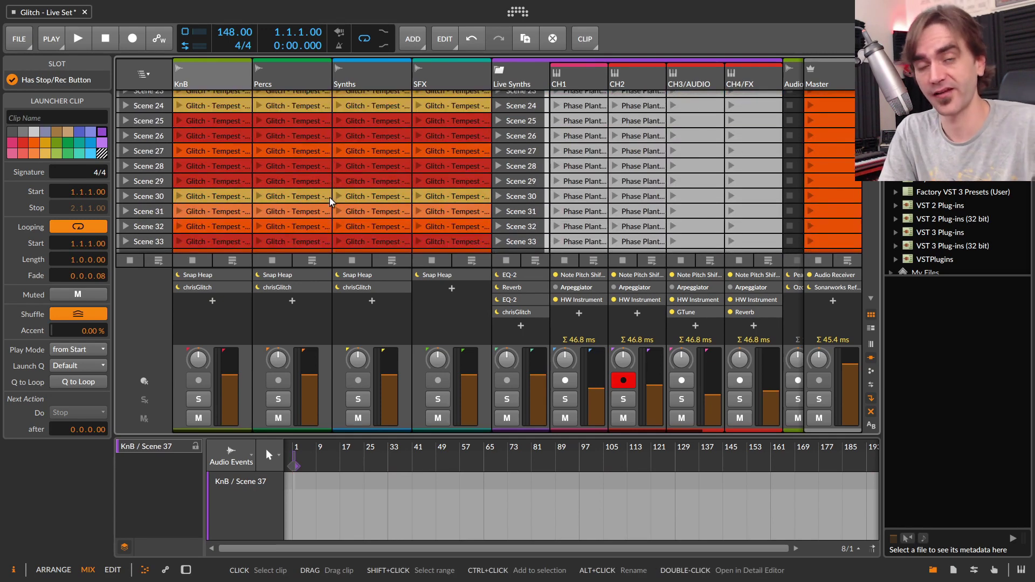
scroll(329, 202, down, 6)
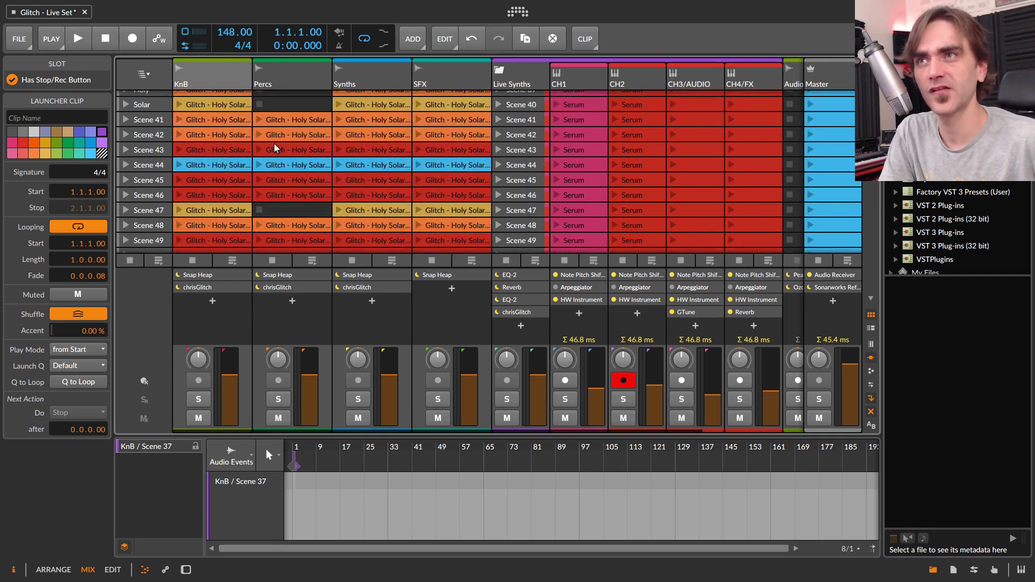
click(213, 164)
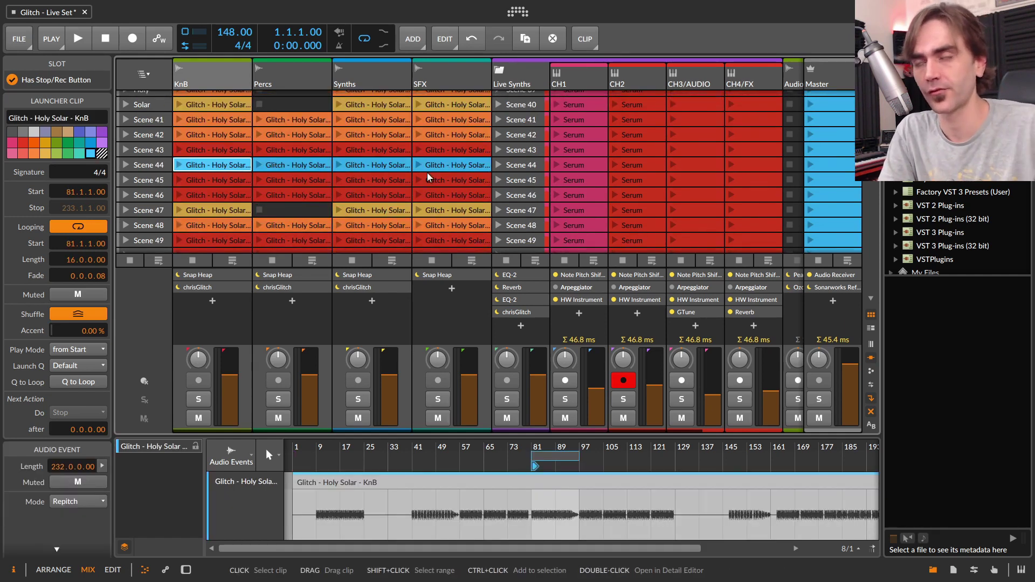
scroll(452, 160, up, 2)
scroll(370, 161, up, 8)
scroll(355, 164, up, 1)
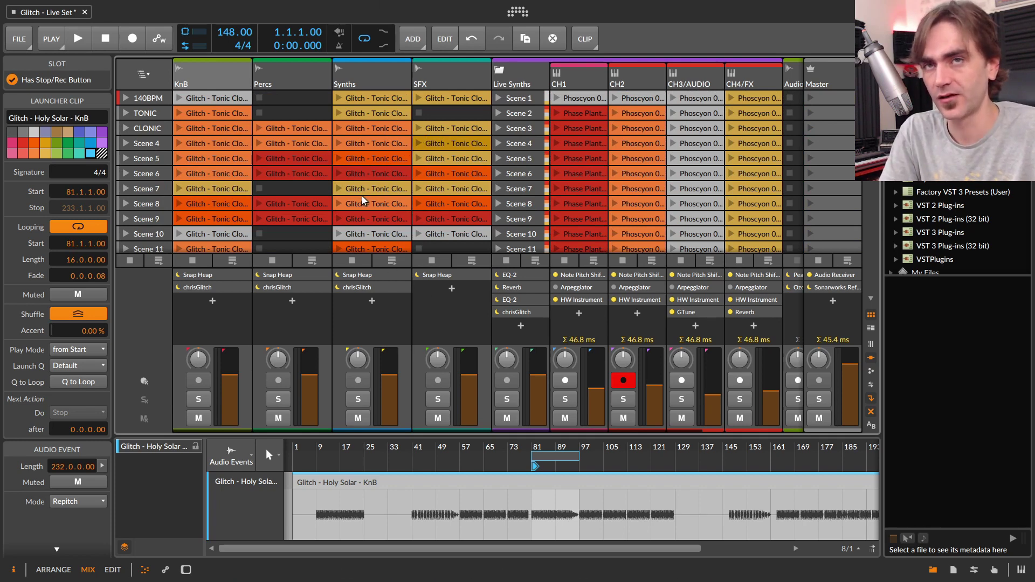
scroll(363, 201, down, 3)
scroll(362, 200, down, 3)
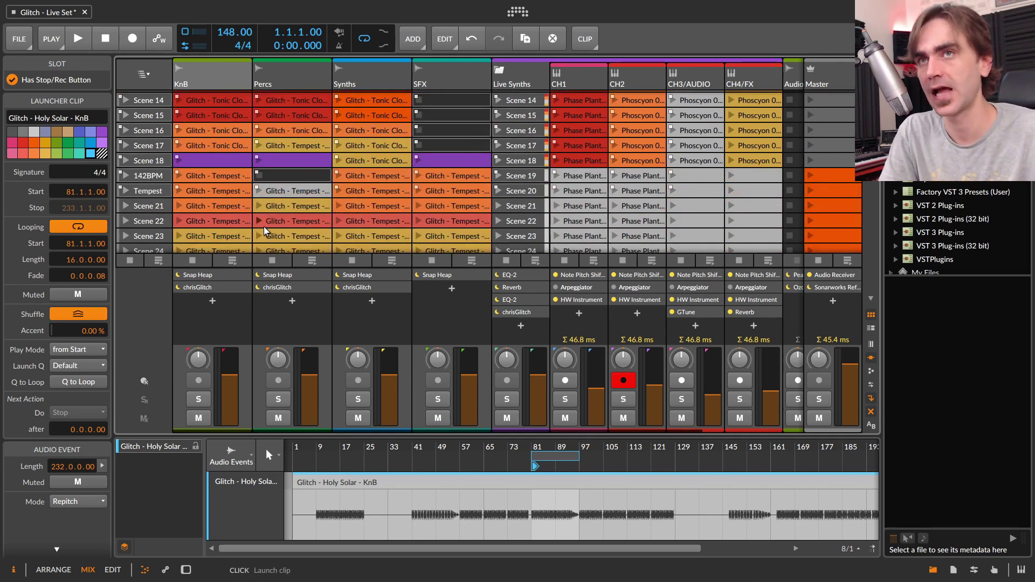
scroll(338, 205, down, 6)
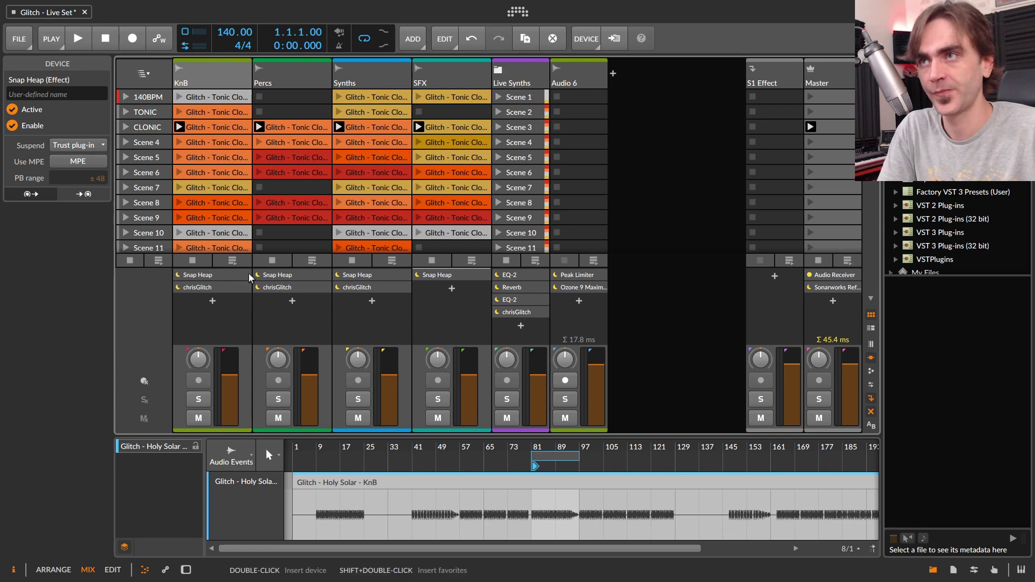
Step: Select the KnB track to show its Snap Heap and chrisGlitch device chain
click(204, 79)
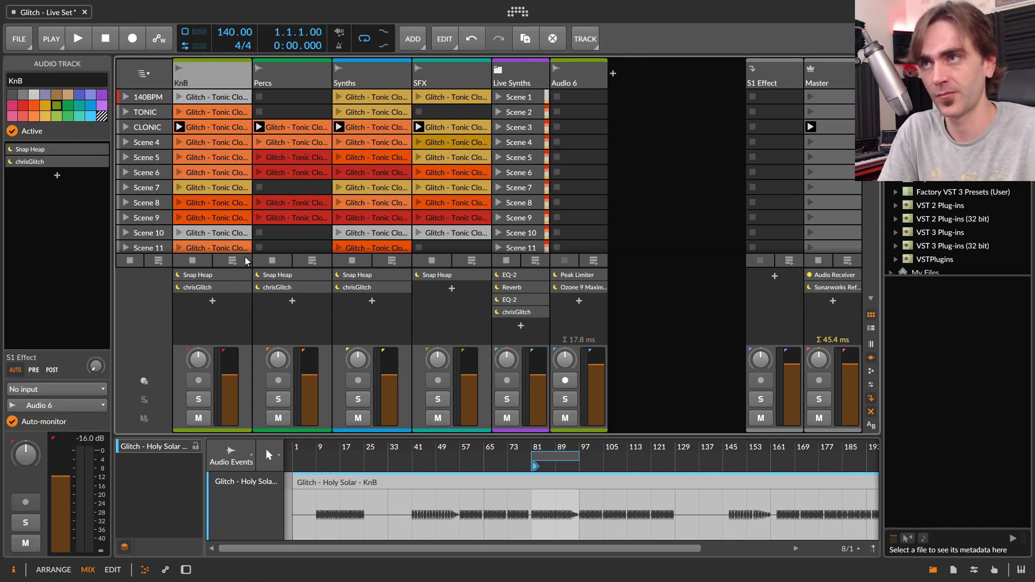
Step: Map KnB's chrisGlitch Mix Amount (0W/100D) into its device parameters, then close the plug-in window
double_click(204, 289)
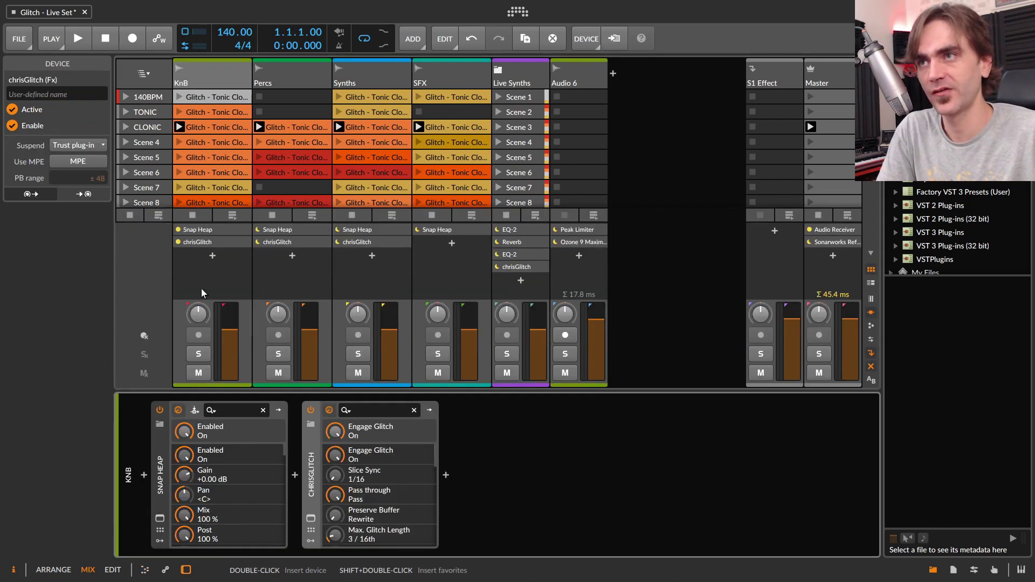
click(311, 518)
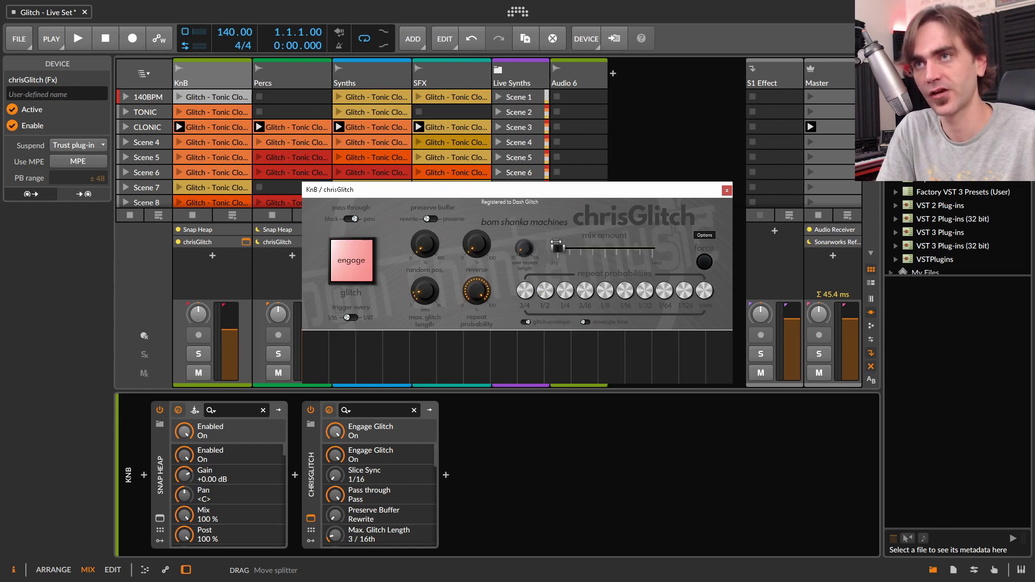
mouse_move(556, 247)
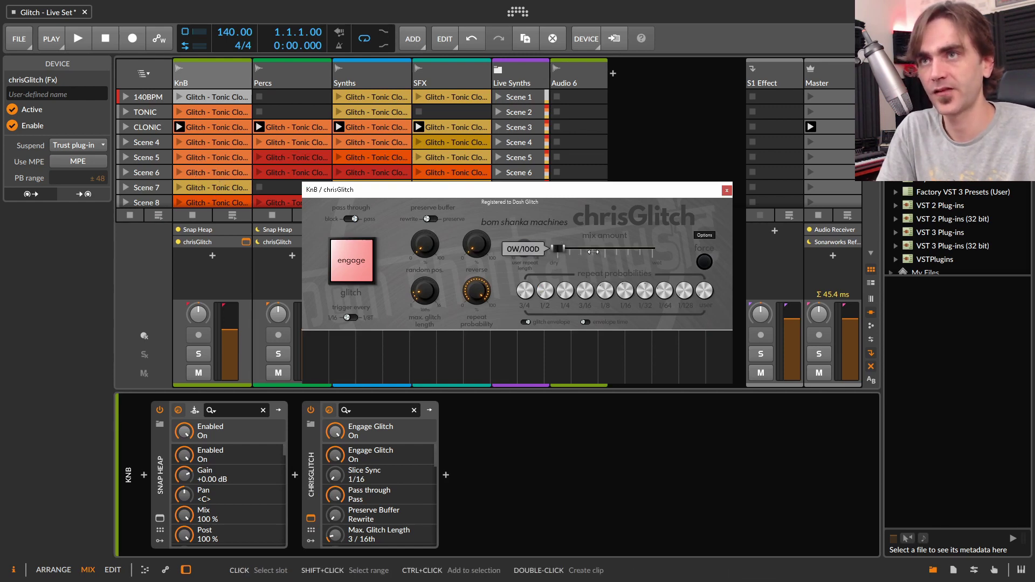
click(565, 254)
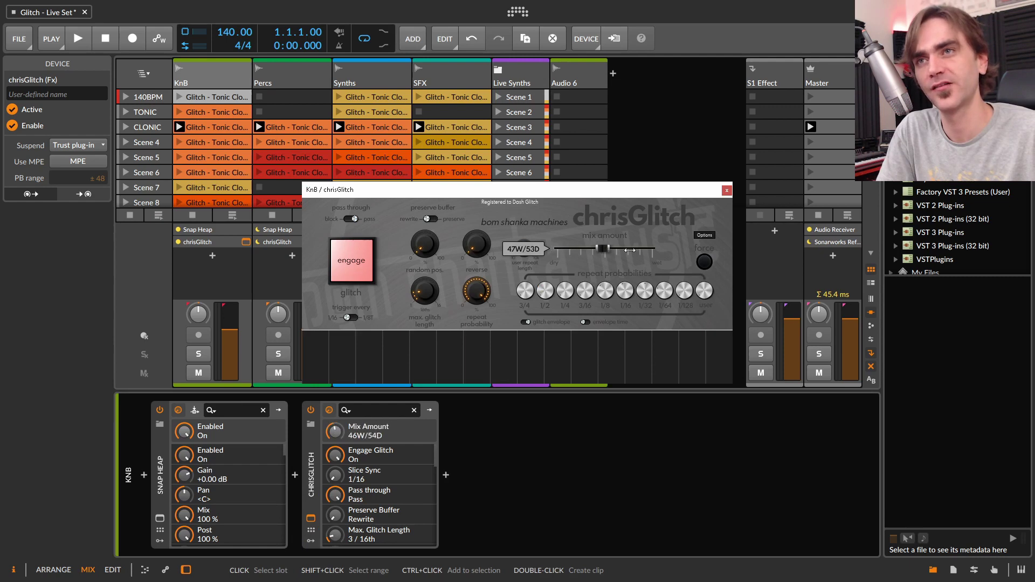
click(726, 190)
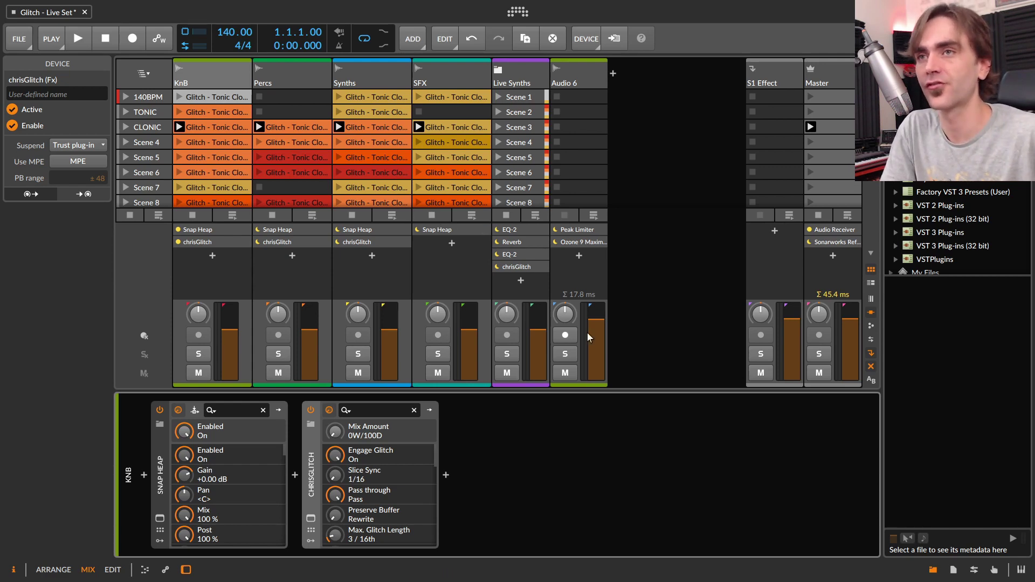
Step: Stop all clips, launch KnB's Scene 4 clip and sweep its glitch mix toward wet and back
key(Left)
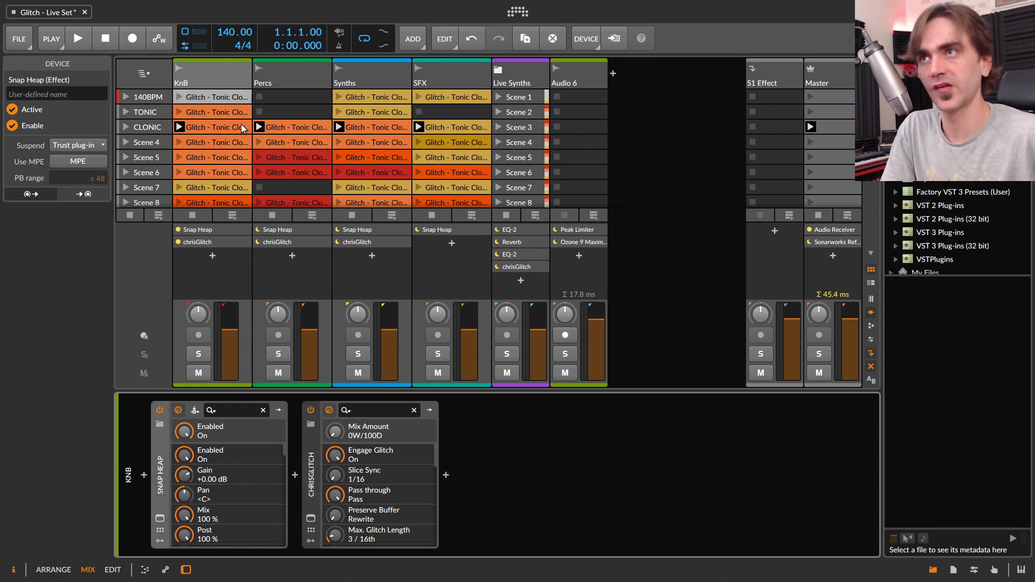
click(130, 218)
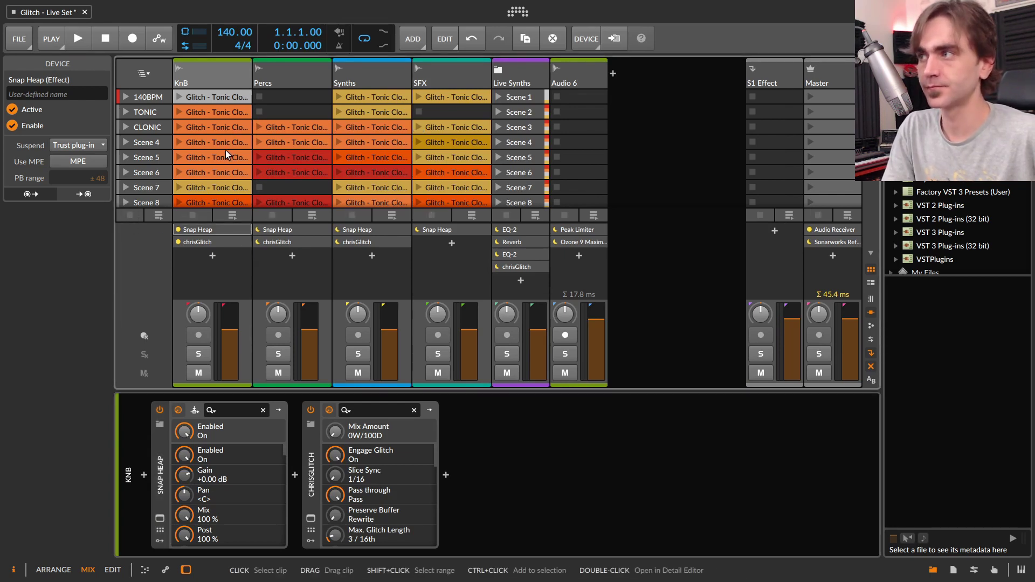
click(179, 142)
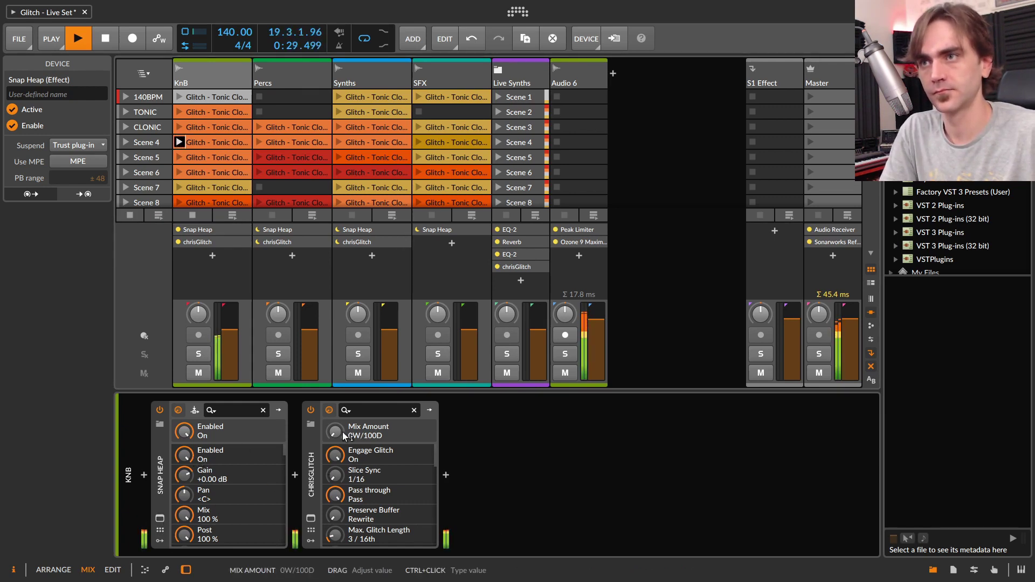
drag(342, 432, 341, 388)
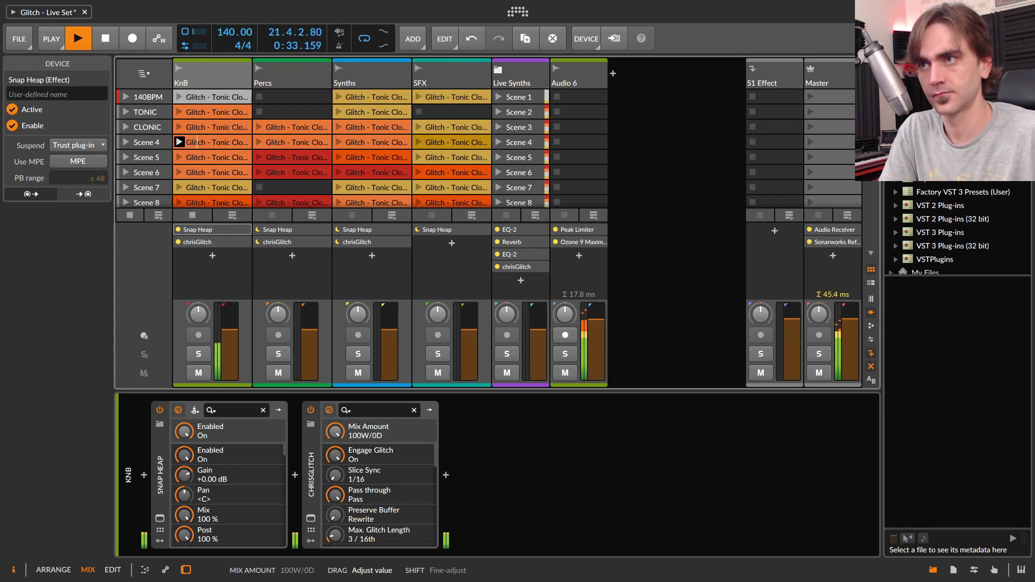
drag(335, 432, 336, 458)
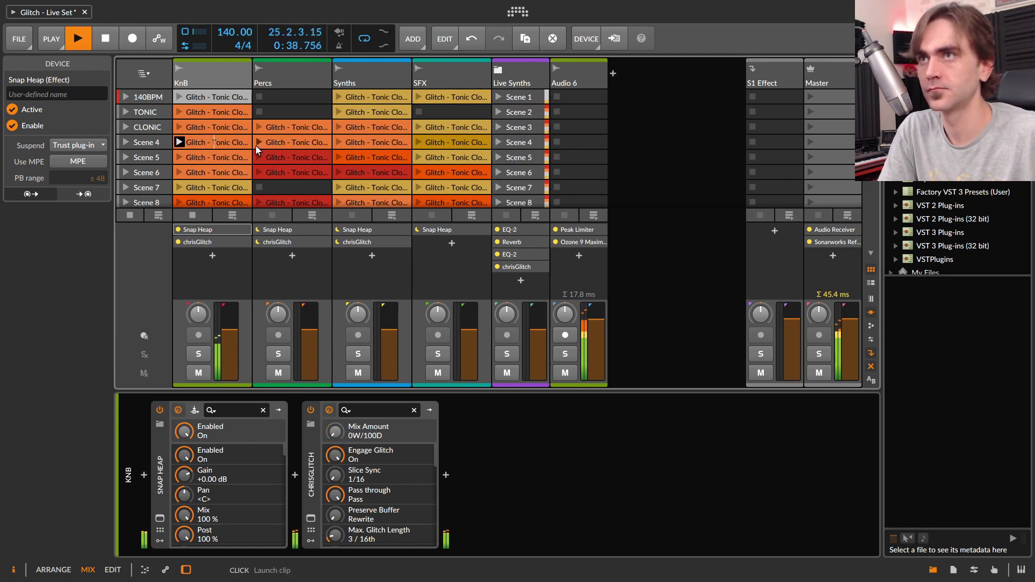
Step: Launch the Percs and Synths Scene 4 clips and select the Synths track
click(264, 145)
click(297, 71)
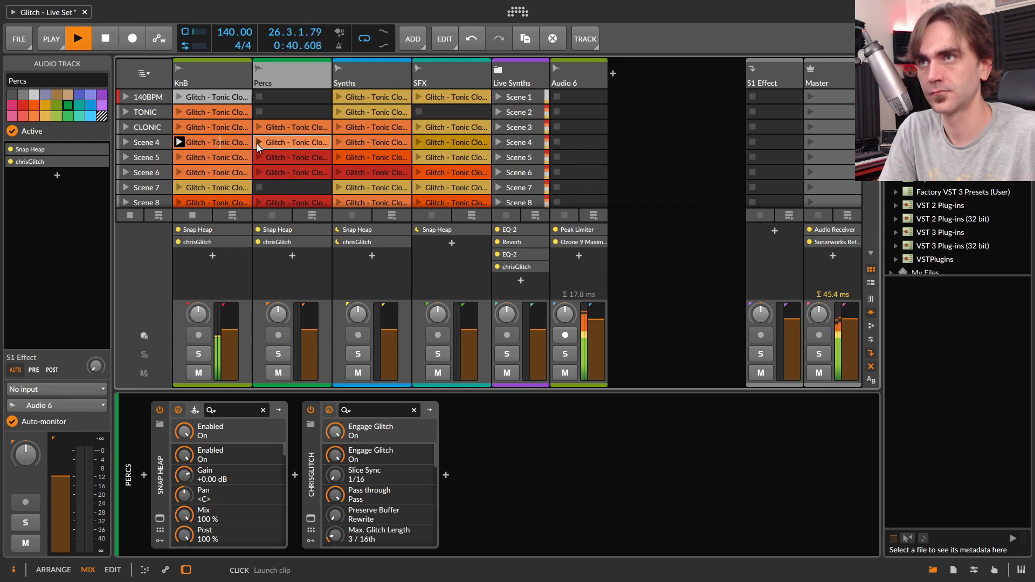
click(259, 142)
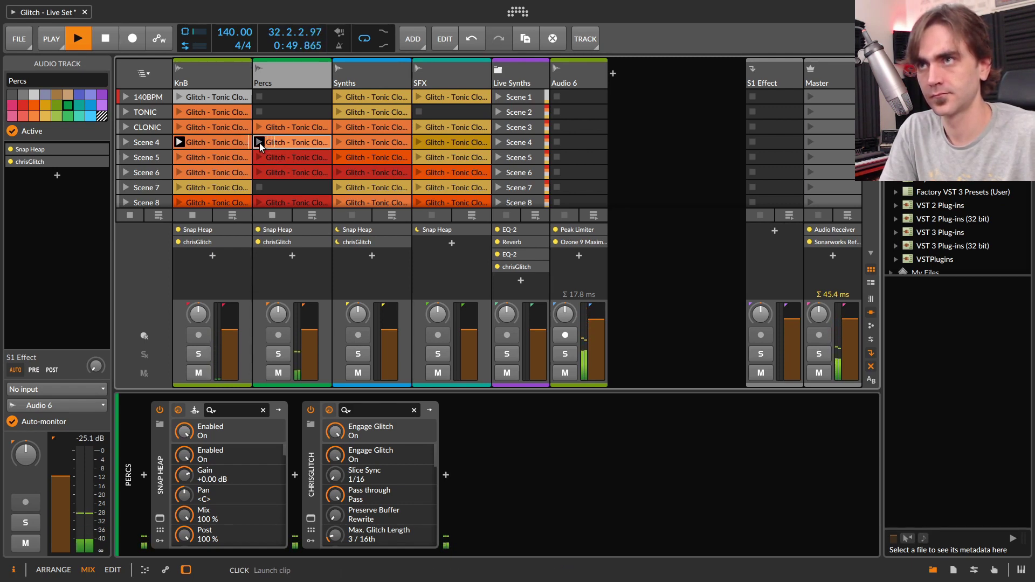
click(338, 142)
click(391, 83)
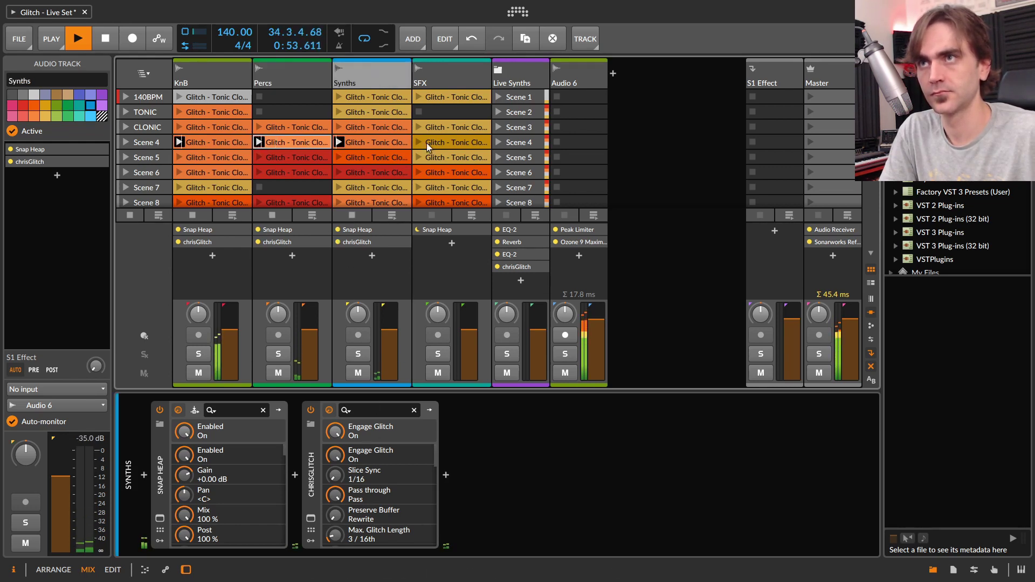
Step: Set the Synths chrisGlitch mix to 78W/22D in its plug-in window
click(305, 490)
click(310, 517)
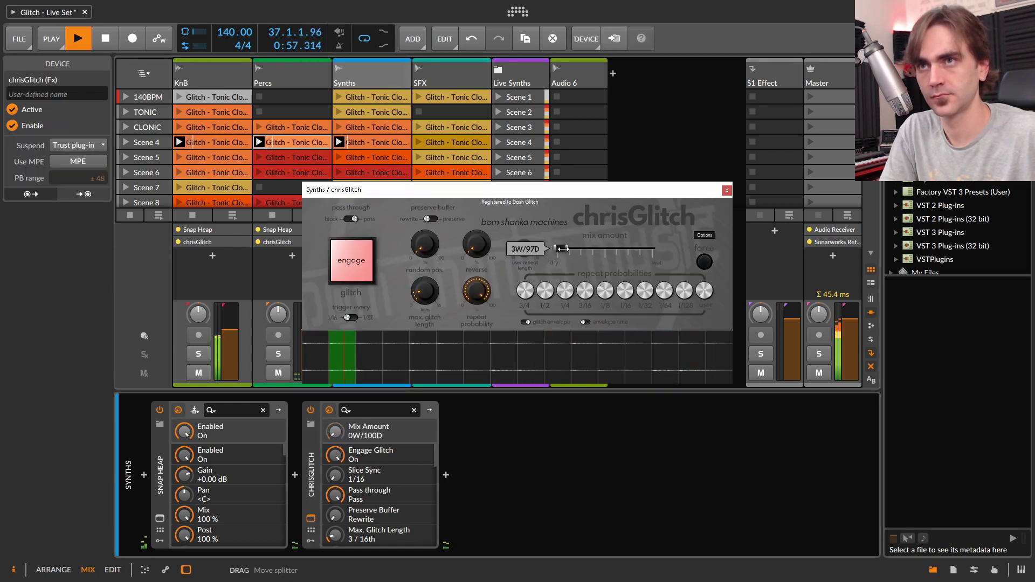
drag(558, 248, 690, 251)
click(285, 76)
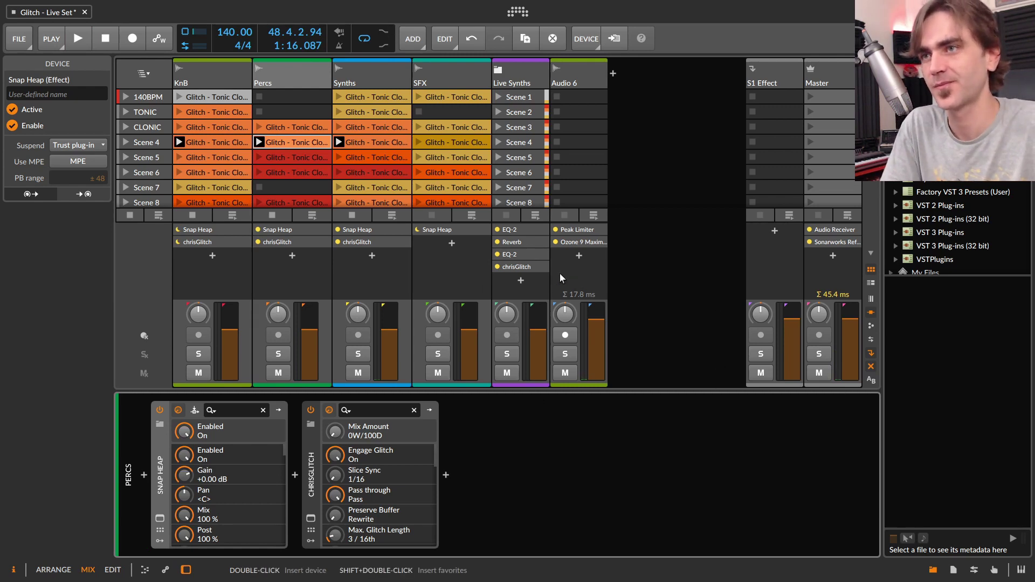
Step: Open KnB's chrisGlitch window and raise its mix to 14W/86D
click(210, 76)
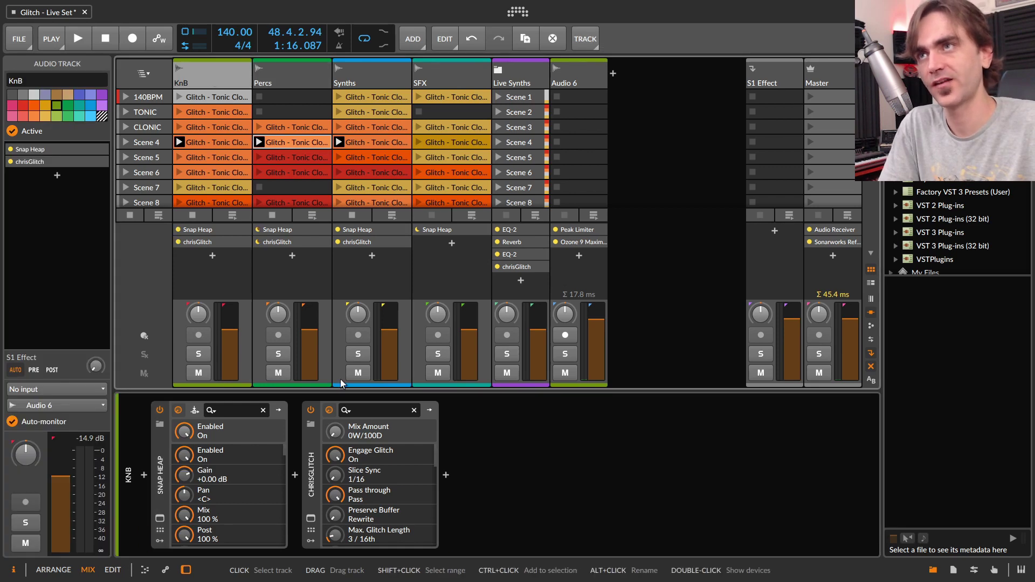
click(311, 520)
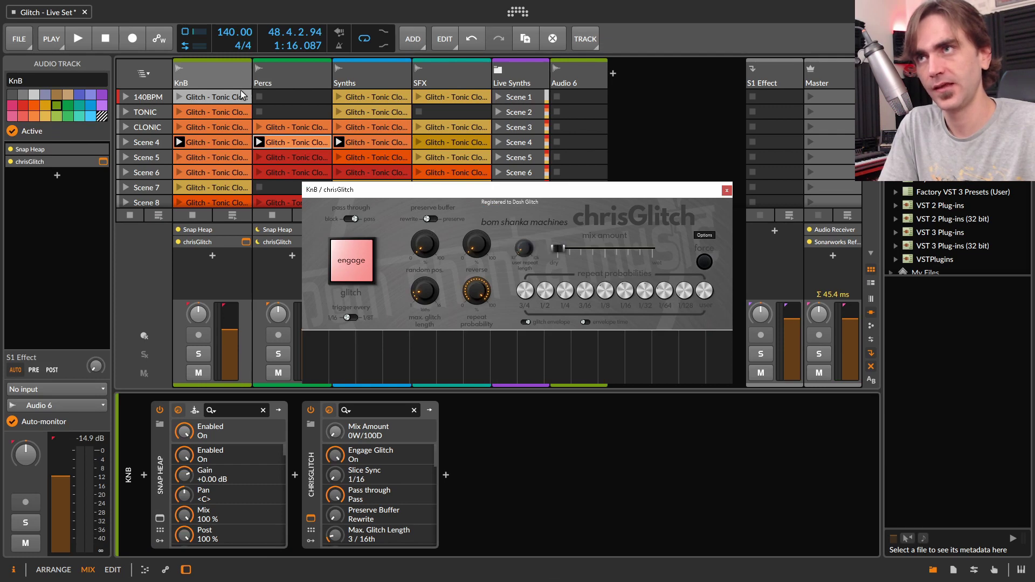
click(265, 79)
click(539, 251)
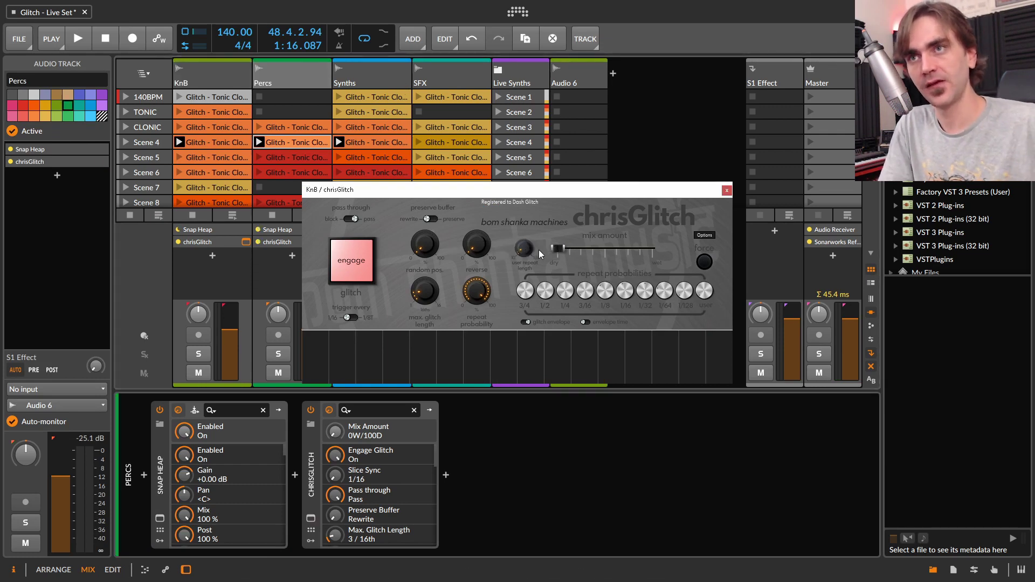
click(218, 79)
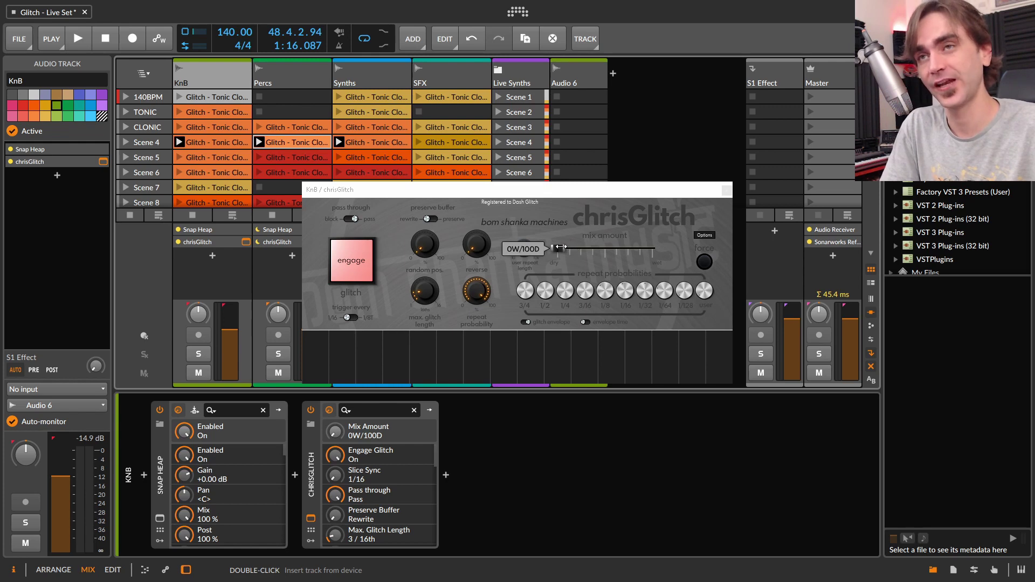
mouse_move(560, 249)
mouse_down()
mouse_move(592, 243)
mouse_move(553, 257)
mouse_up()
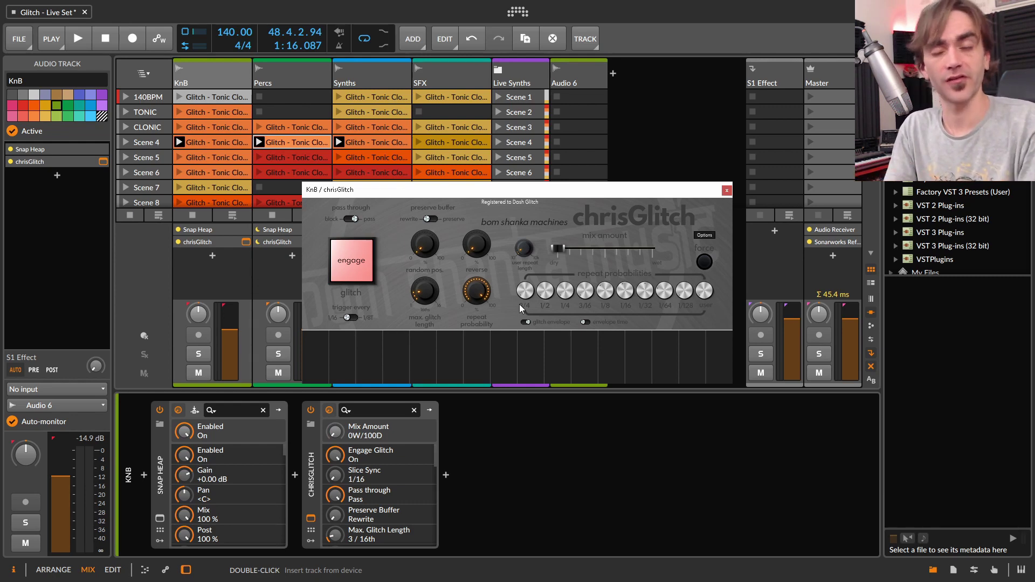
click(523, 69)
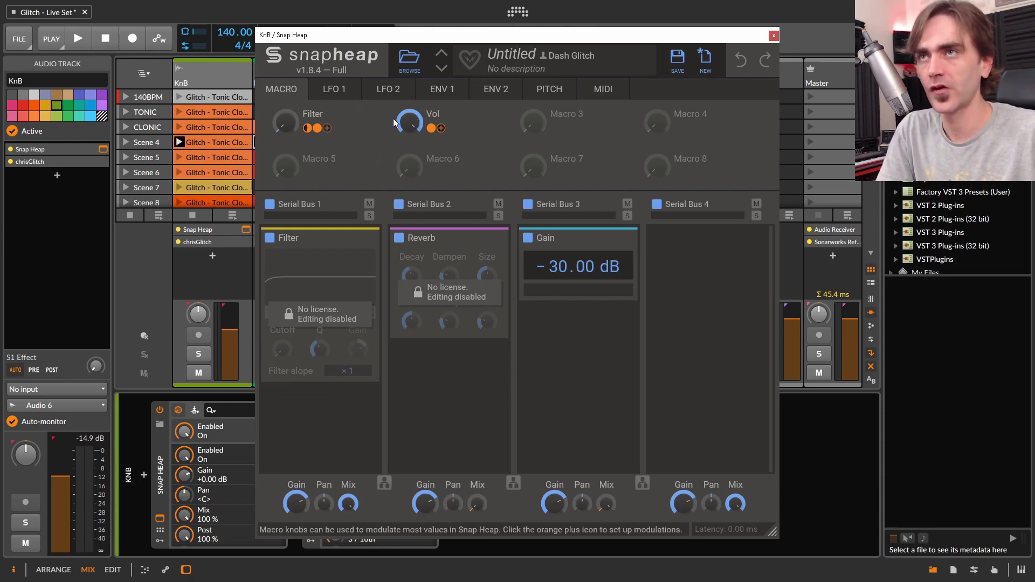
Step: Turn KnB's Snap Heap Vol macro down to 0% and close the Snap Heap window
mouse_move(409, 122)
mouse_down()
mouse_move(410, 132)
mouse_move(407, 122)
mouse_up()
drag(377, 35, 308, 28)
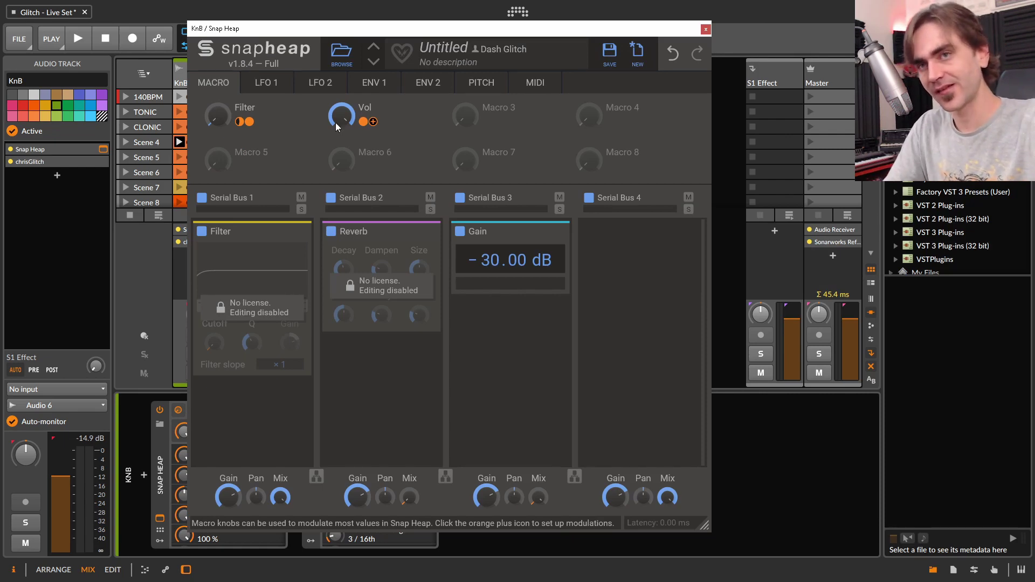
drag(337, 122, 337, 81)
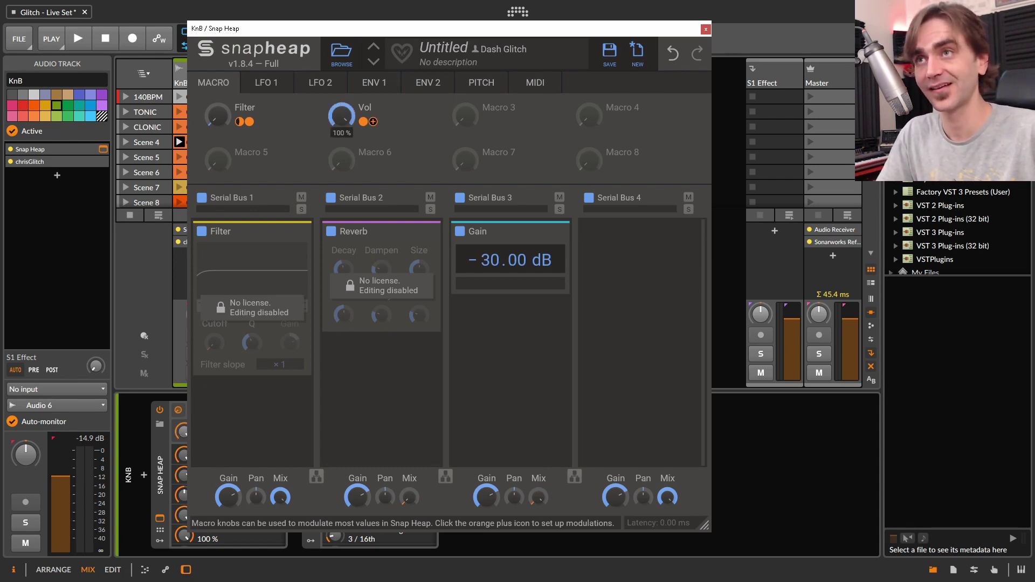
click(706, 28)
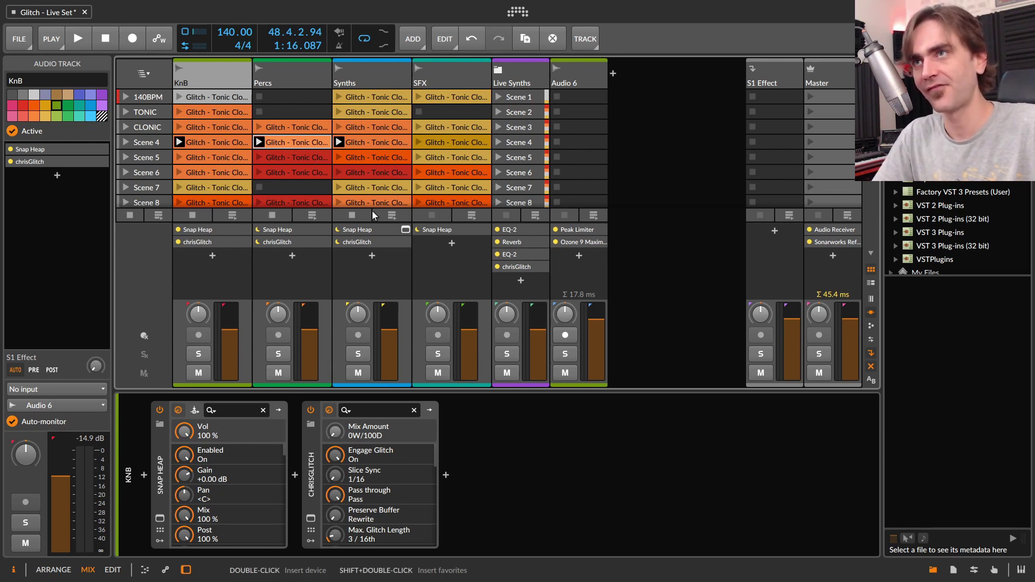
Step: Reopen KnB's Snap Heap, set Vol to 0% and sweep the Filter macro up to 59% and 73%
click(160, 519)
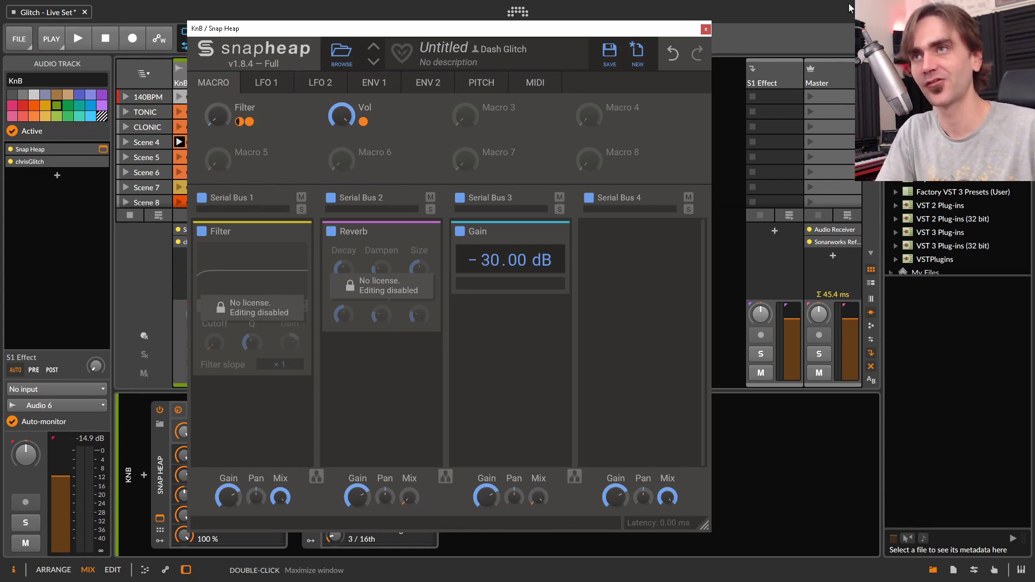
mouse_move(330, 122)
mouse_down()
mouse_move(330, 172)
mouse_move(330, 121)
mouse_up()
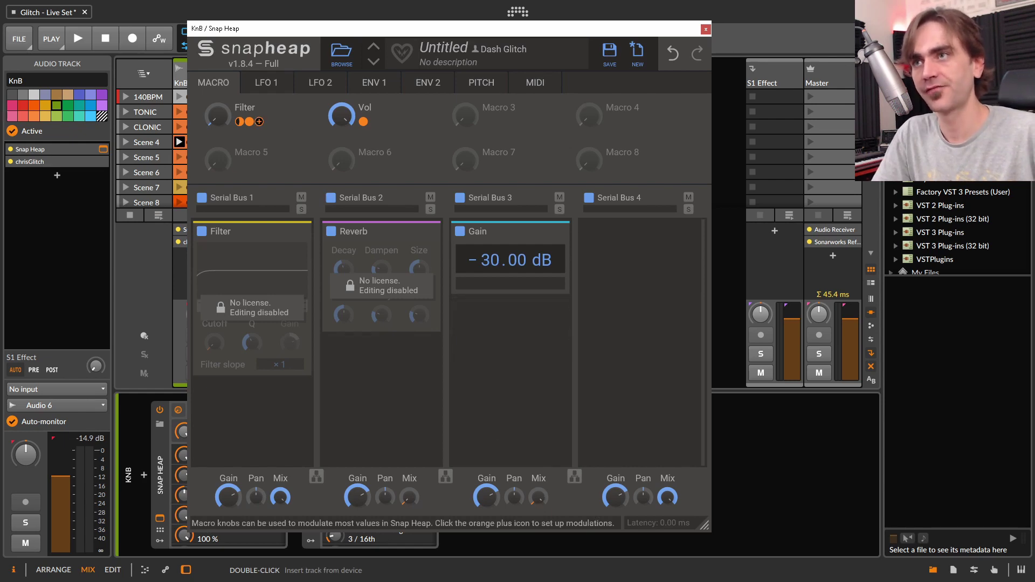
drag(217, 115, 217, 86)
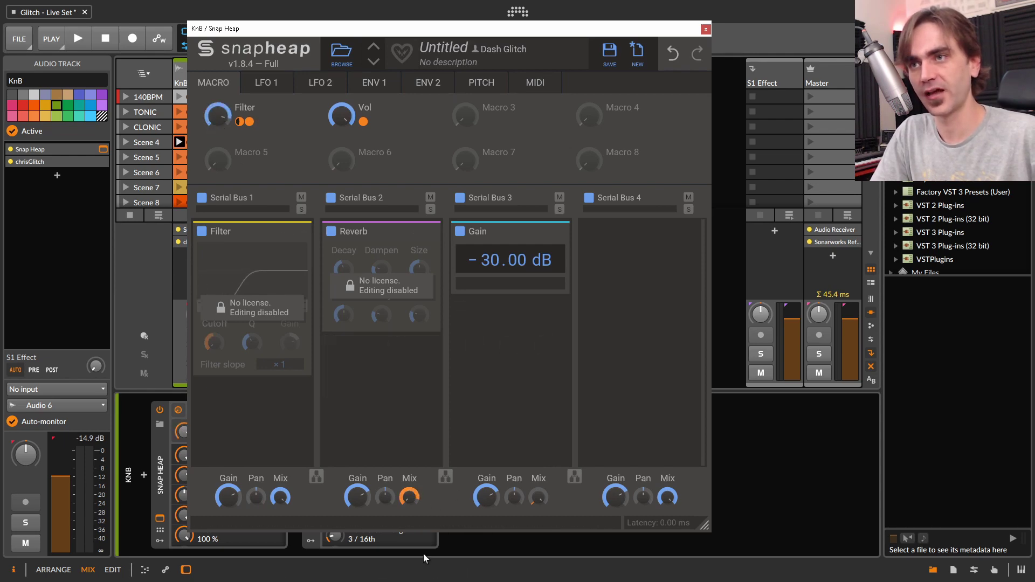
mouse_move(221, 120)
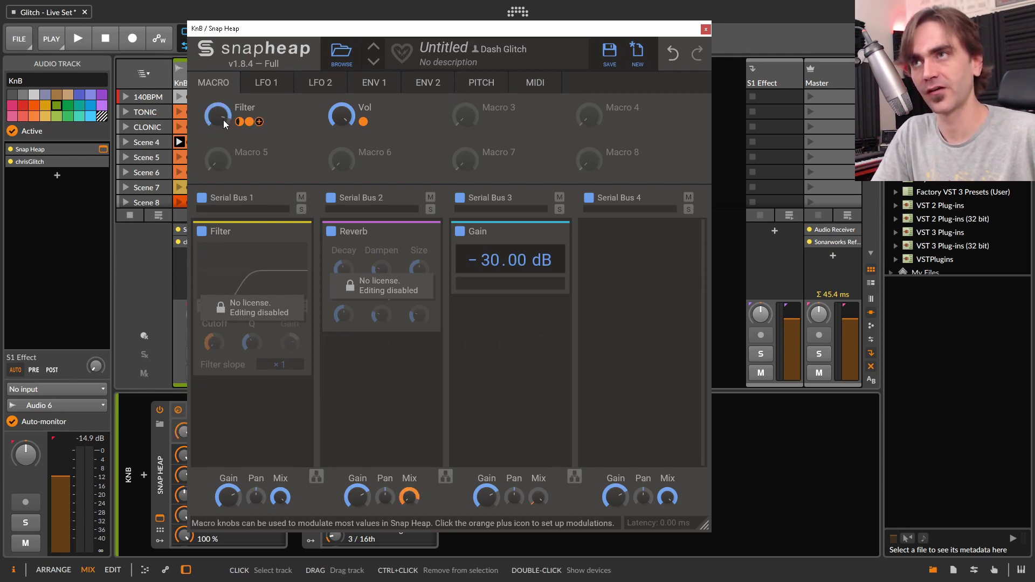
drag(223, 120, 223, 134)
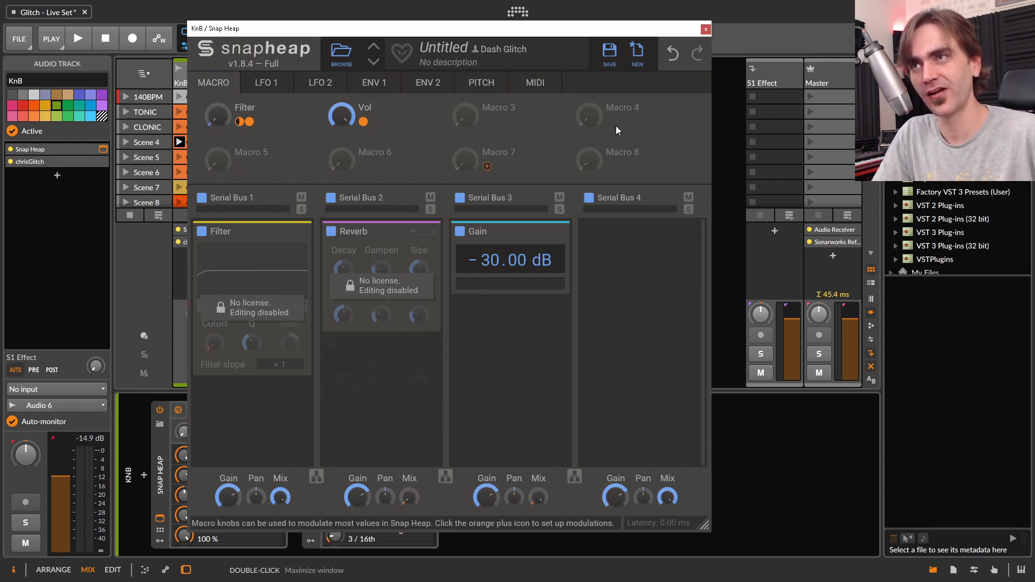
Step: Close KnB's Snap Heap, then open and close the Percs Snap Heap window
click(704, 29)
click(280, 230)
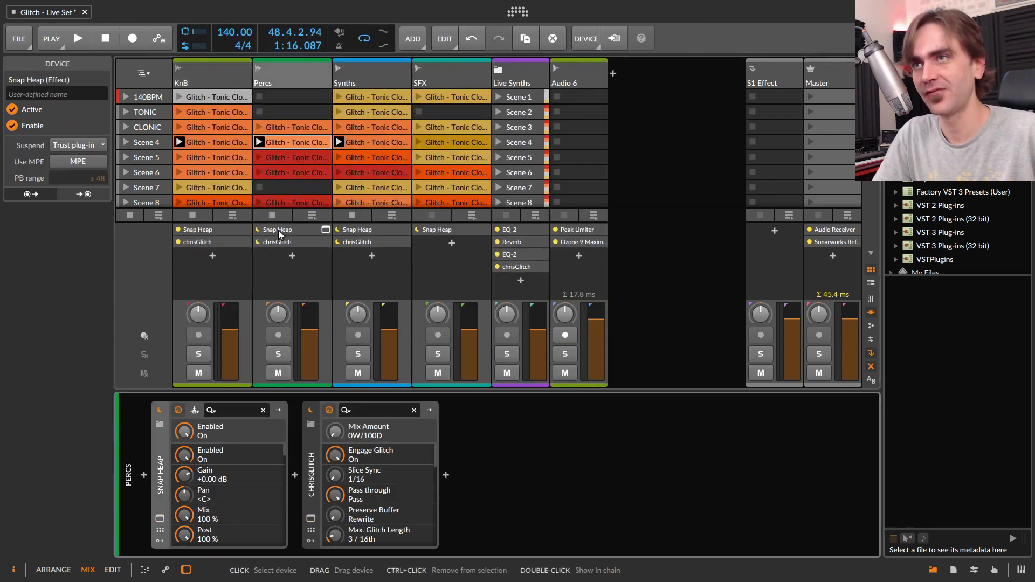
click(325, 230)
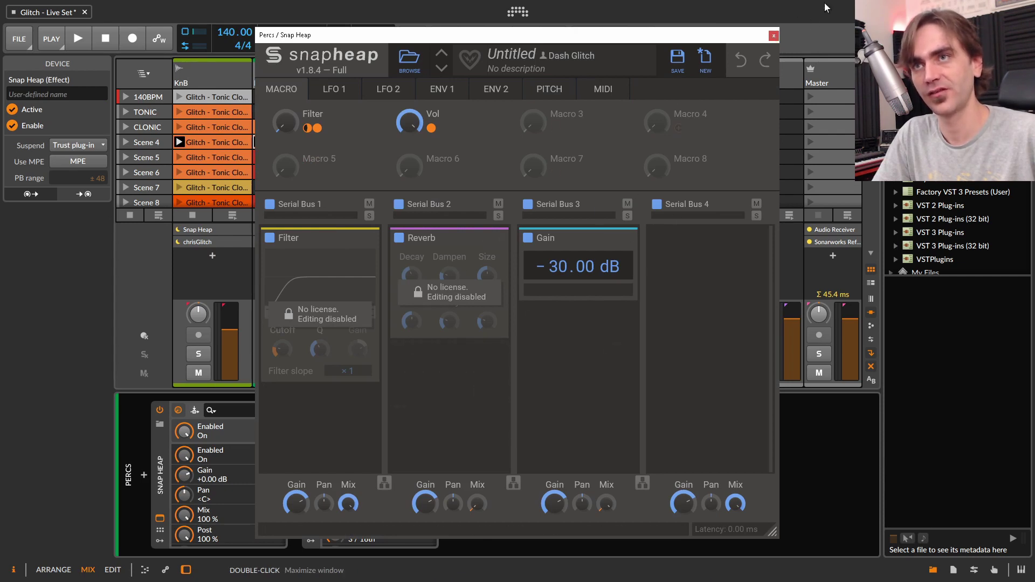
click(774, 36)
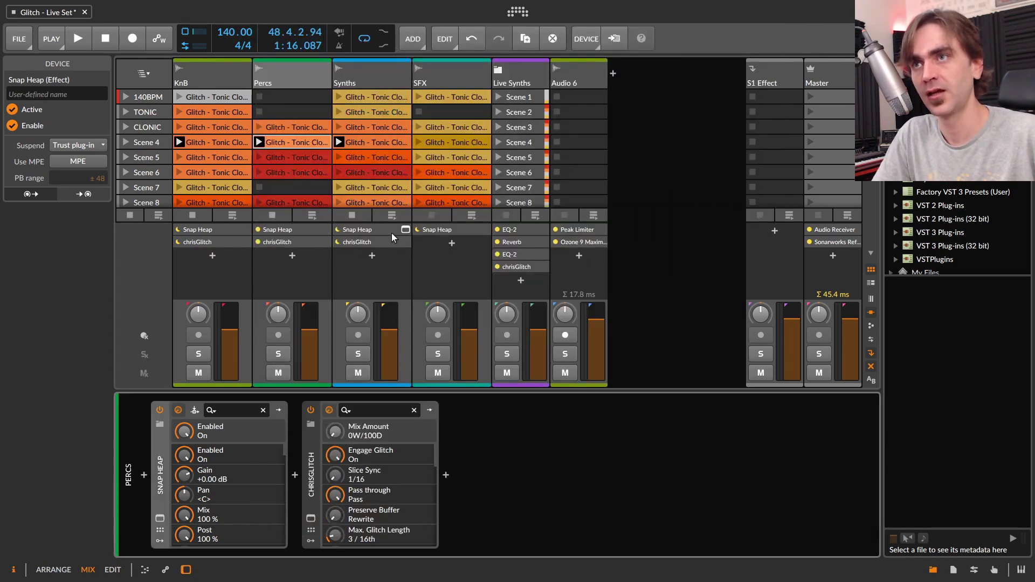
Step: Open the Synths Snap Heap, scroll to its 3/16 ping-pong Delay and lower the Filter macro
click(406, 230)
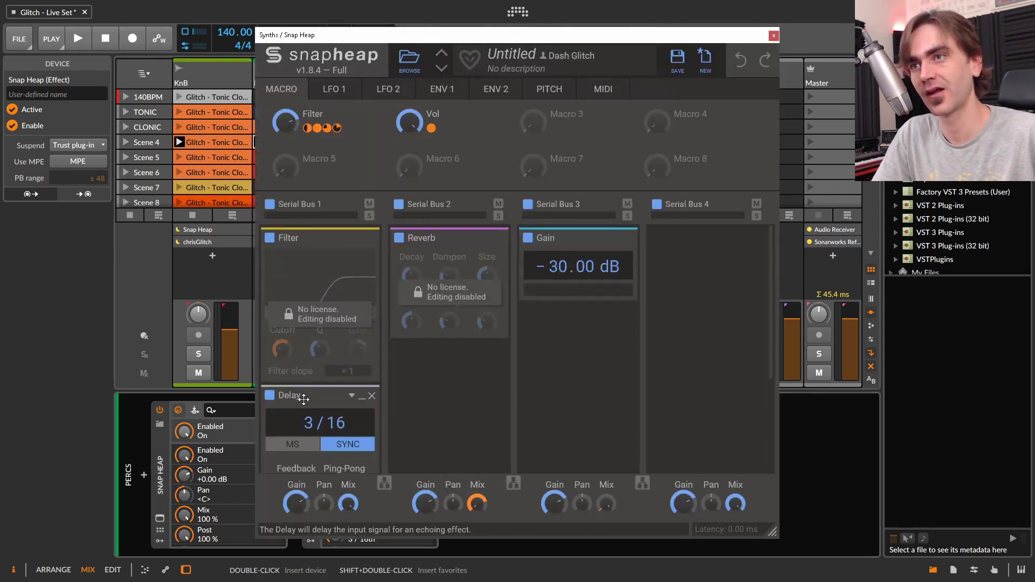
scroll(324, 281, down, 1)
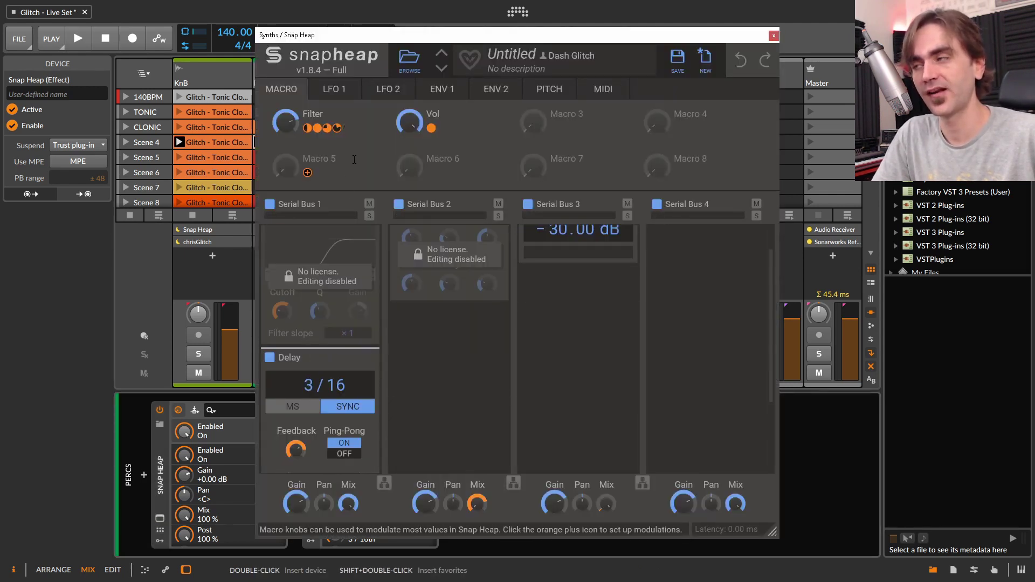
drag(286, 122, 285, 142)
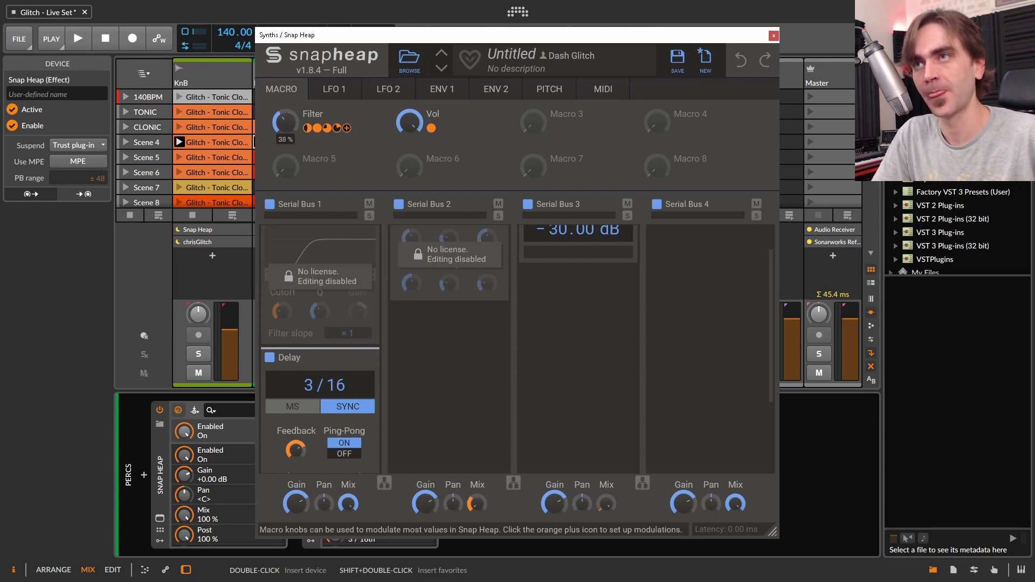
scroll(296, 448, down, 1)
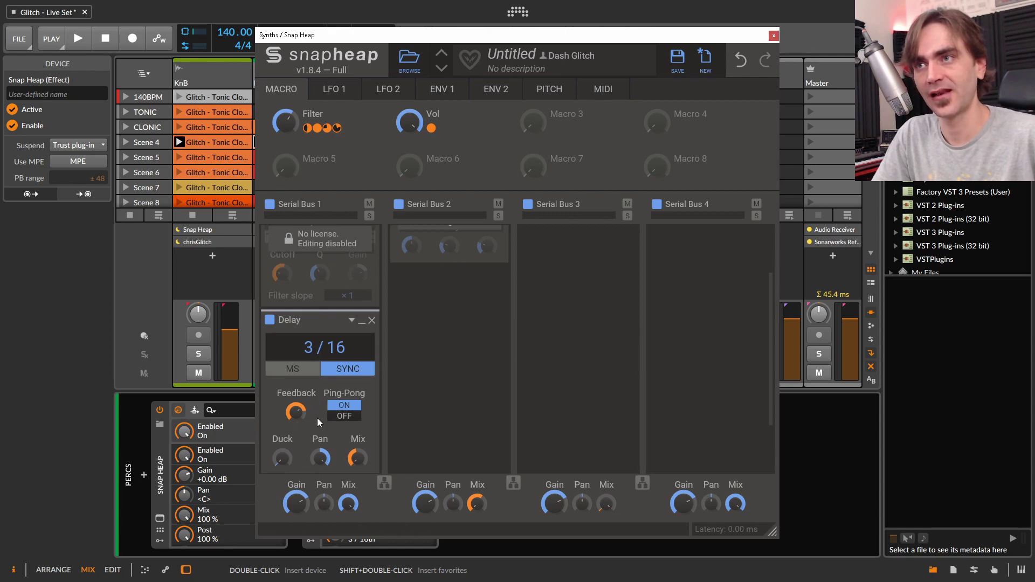
mouse_move(285, 122)
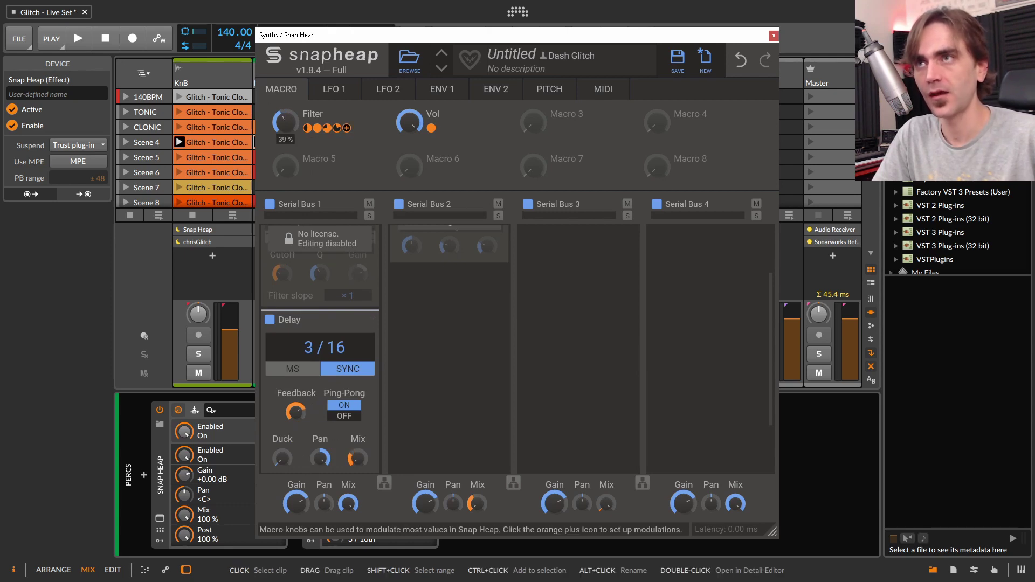
Step: Start playback, launch the Synths Scene 6 clip and open the Synths Snap Heap window
click(773, 35)
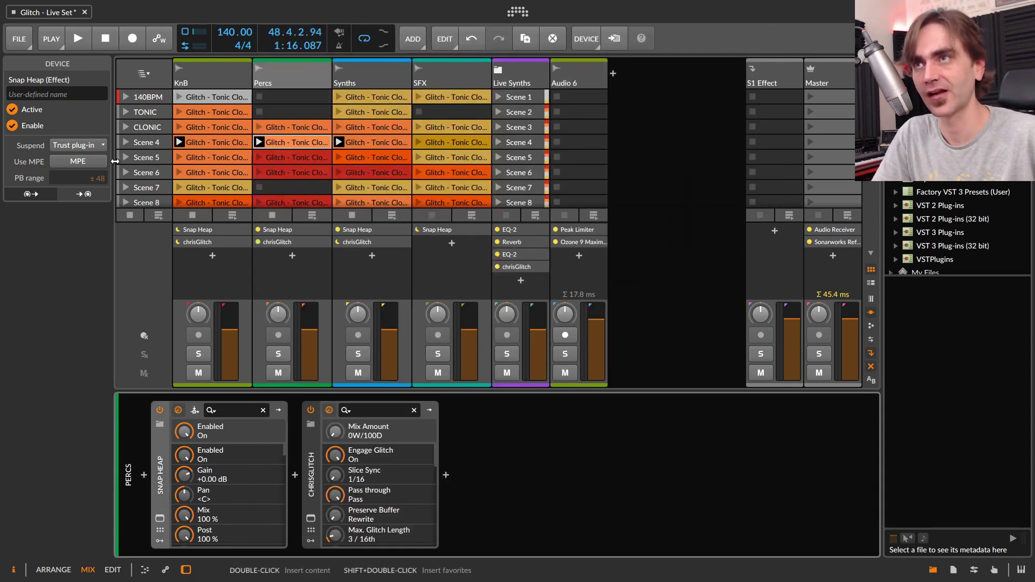
click(187, 215)
key(space)
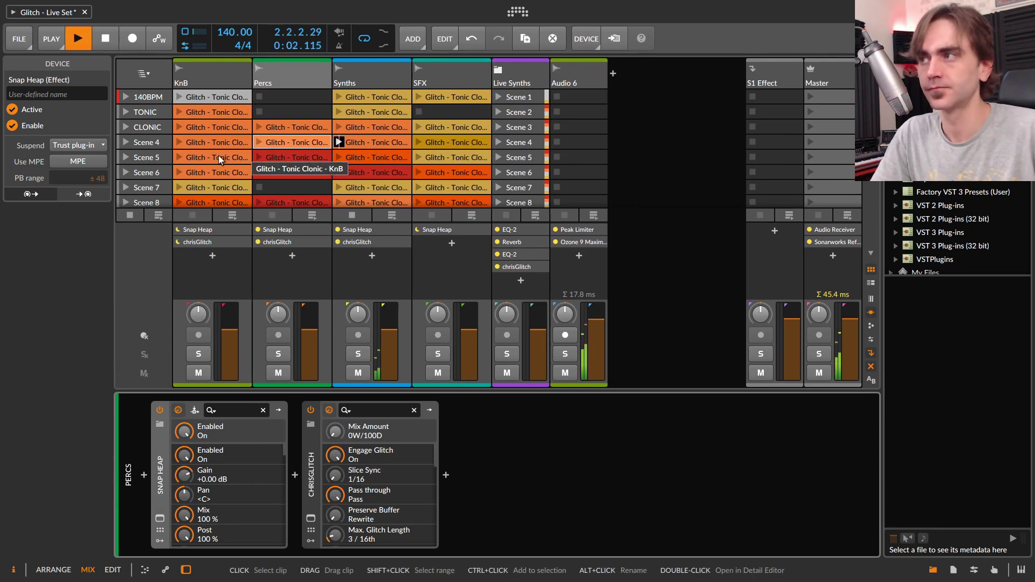
click(337, 174)
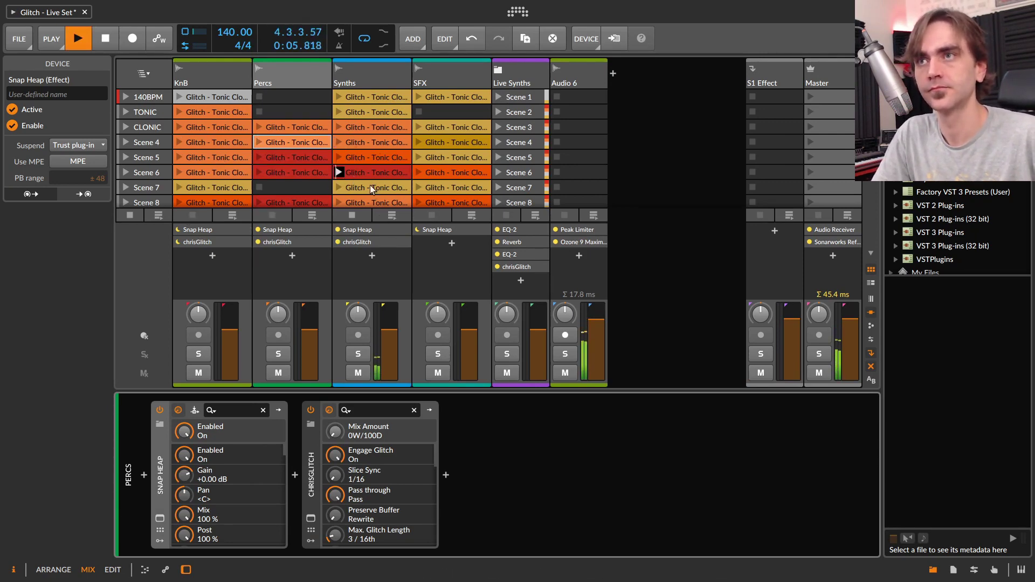
click(365, 67)
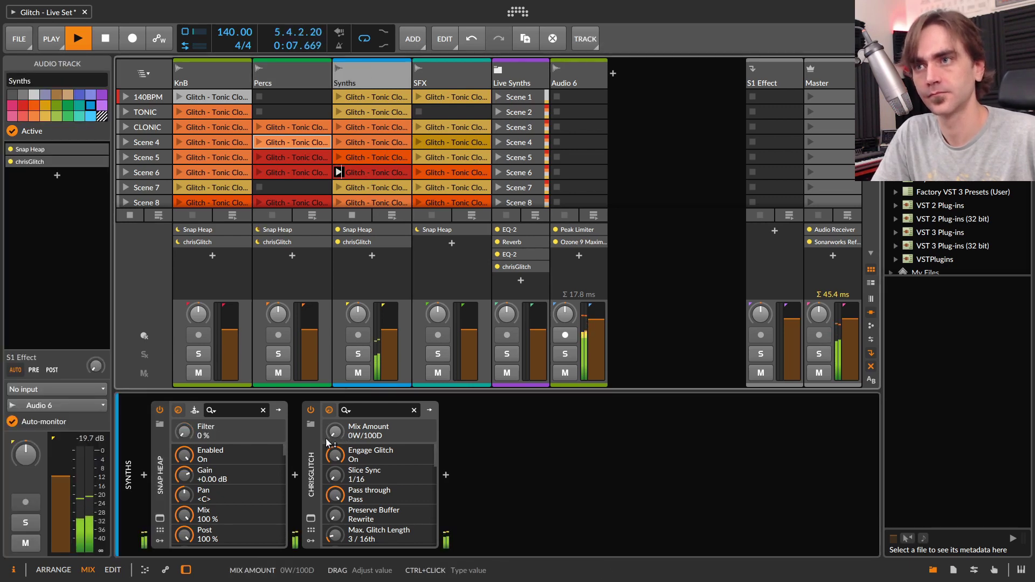
click(160, 518)
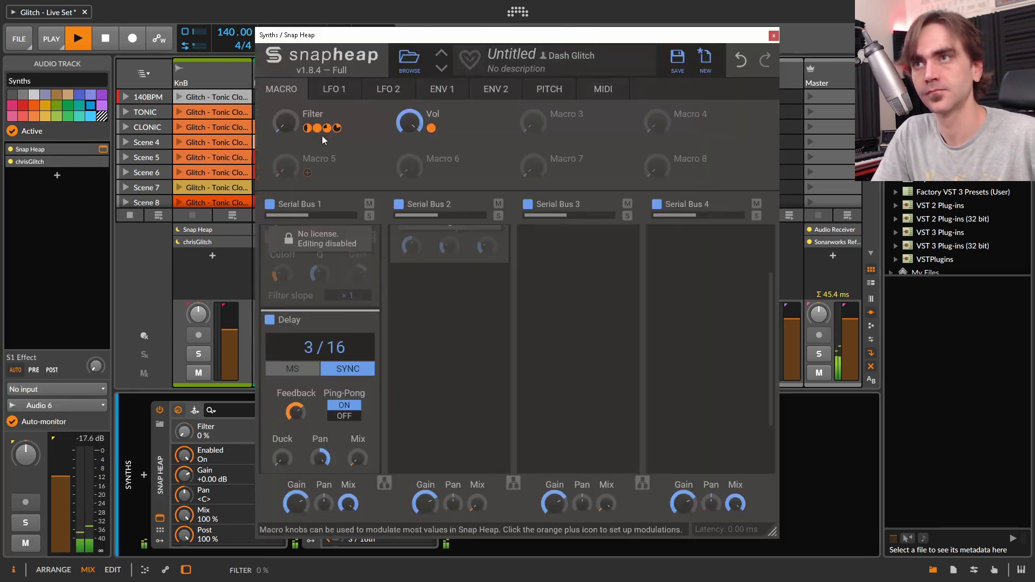
Step: Raise the Filter macro and sweep chrisGlitch Mix Amount from fully wet through half to dry
drag(285, 123, 284, 103)
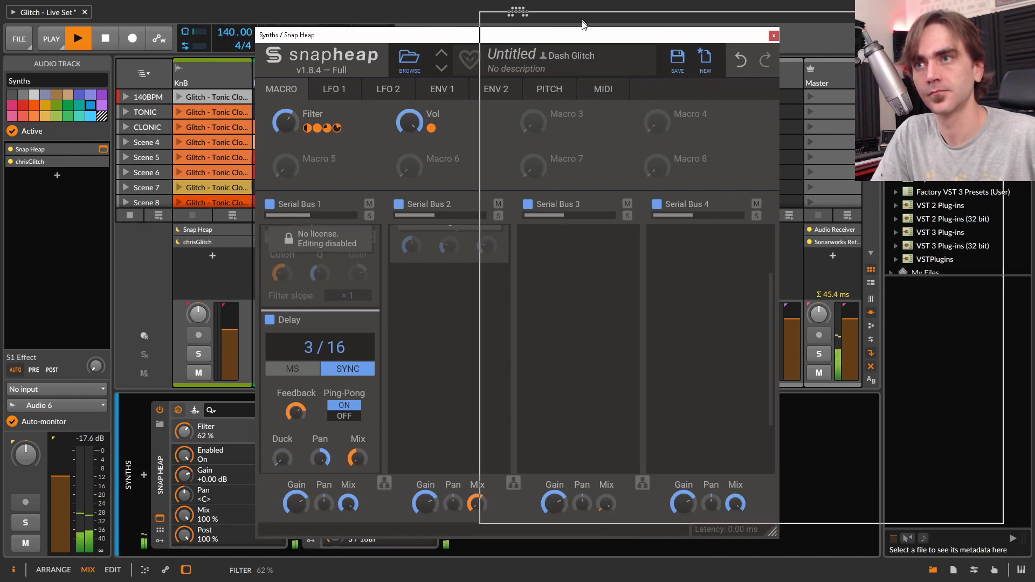
drag(345, 35, 569, 23)
double_click(331, 434)
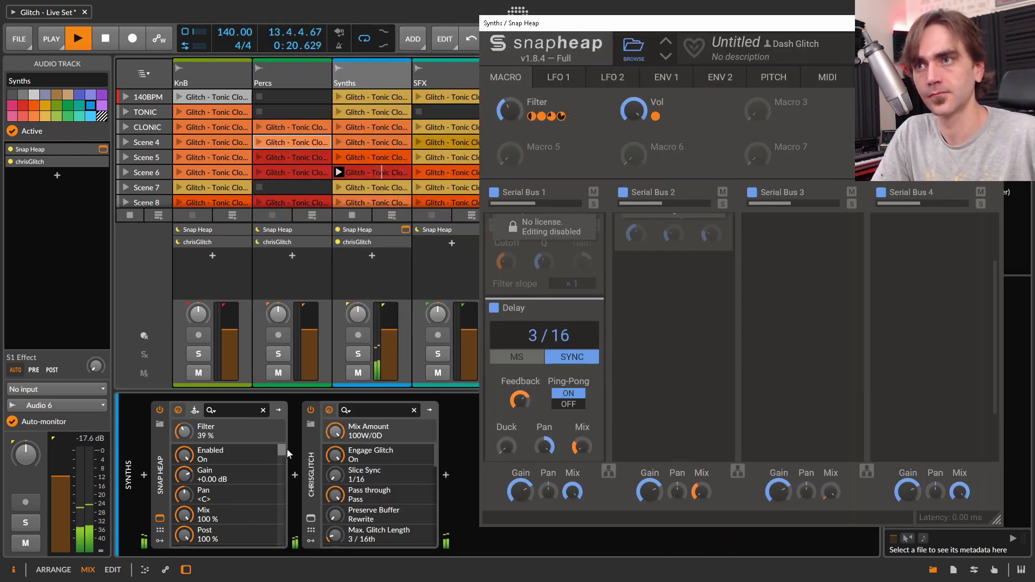
drag(335, 431, 335, 478)
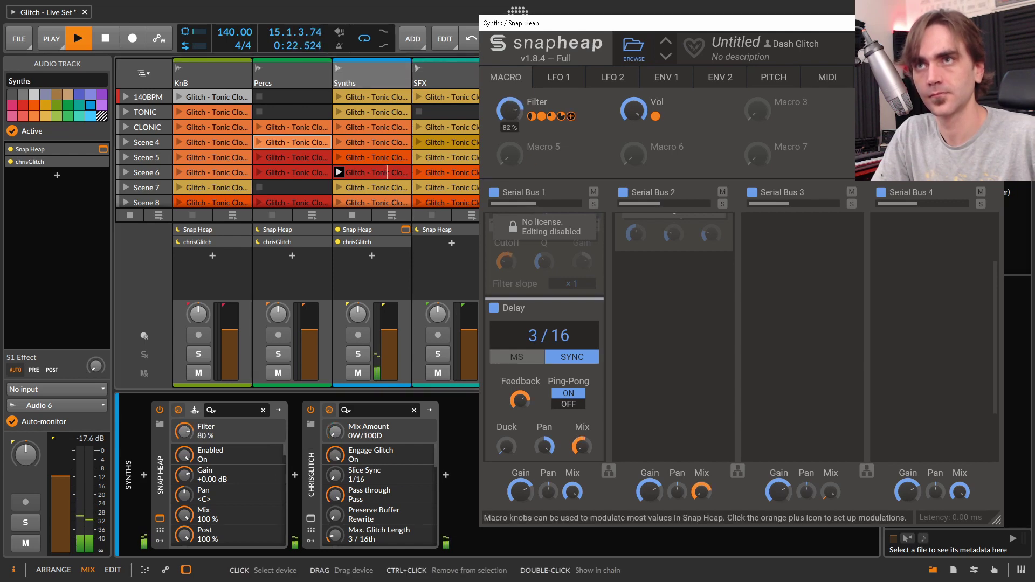
mouse_move(508, 113)
mouse_down()
mouse_move(508, 97)
mouse_move(508, 130)
mouse_up()
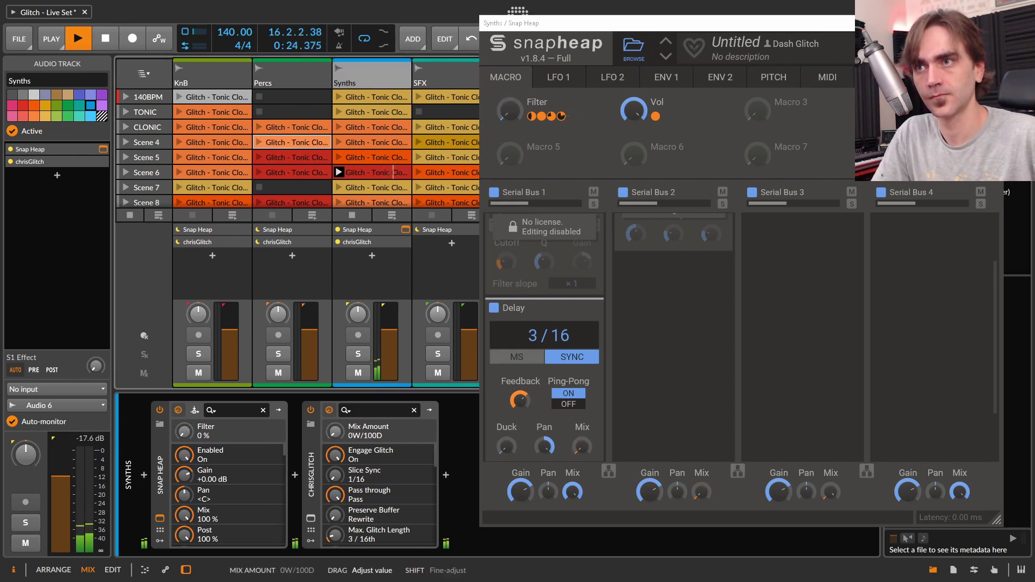
Step: Perform the Filter macro between 0% and 84%, then stop playback and close Snap Heap
mouse_move(335, 432)
mouse_down()
mouse_move(335, 385)
mouse_move(335, 432)
mouse_up()
drag(508, 110, 509, 73)
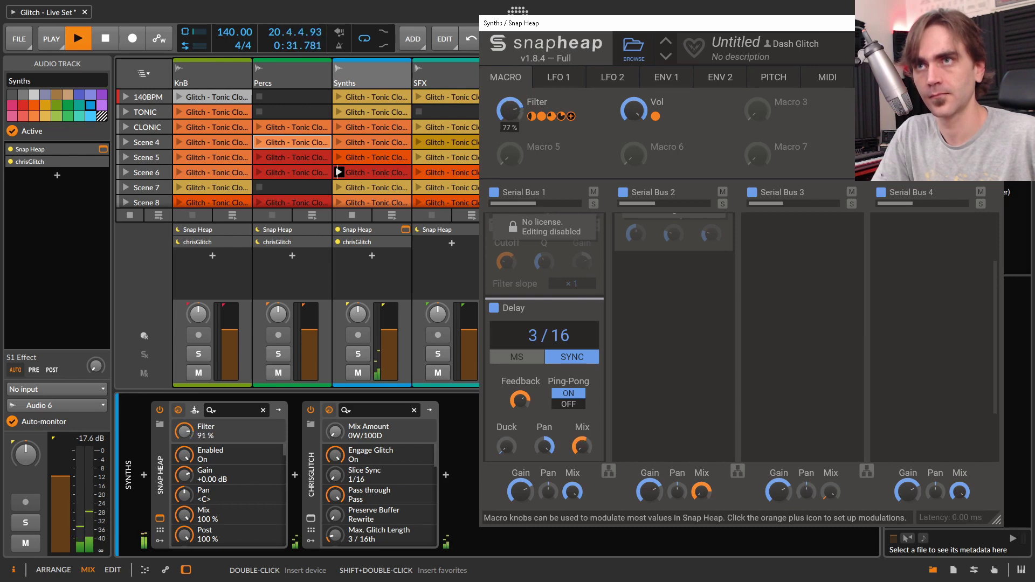
drag(509, 111, 510, 156)
drag(335, 431, 335, 378)
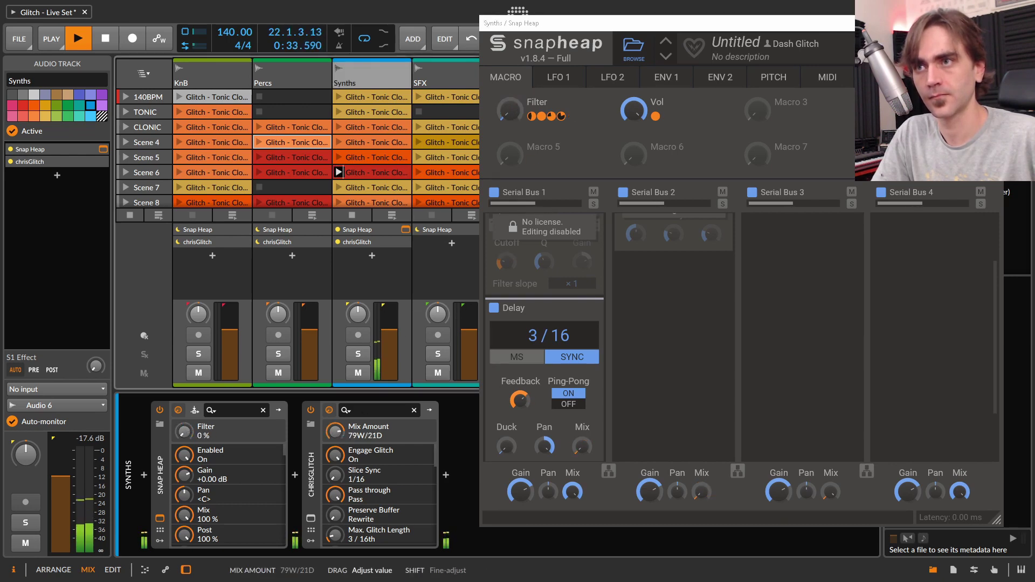
drag(510, 111, 510, 72)
drag(335, 431, 335, 485)
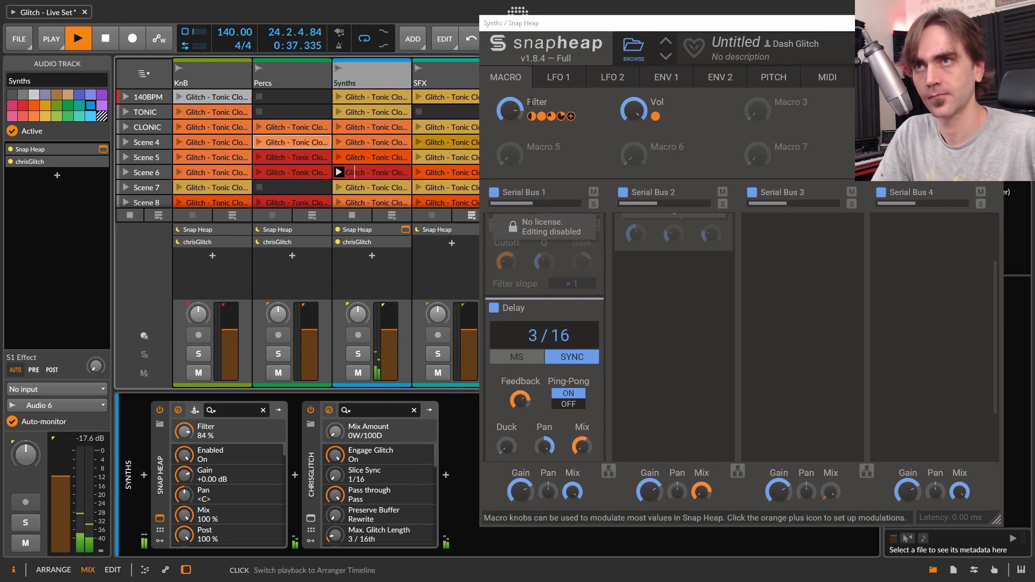
drag(509, 111, 510, 132)
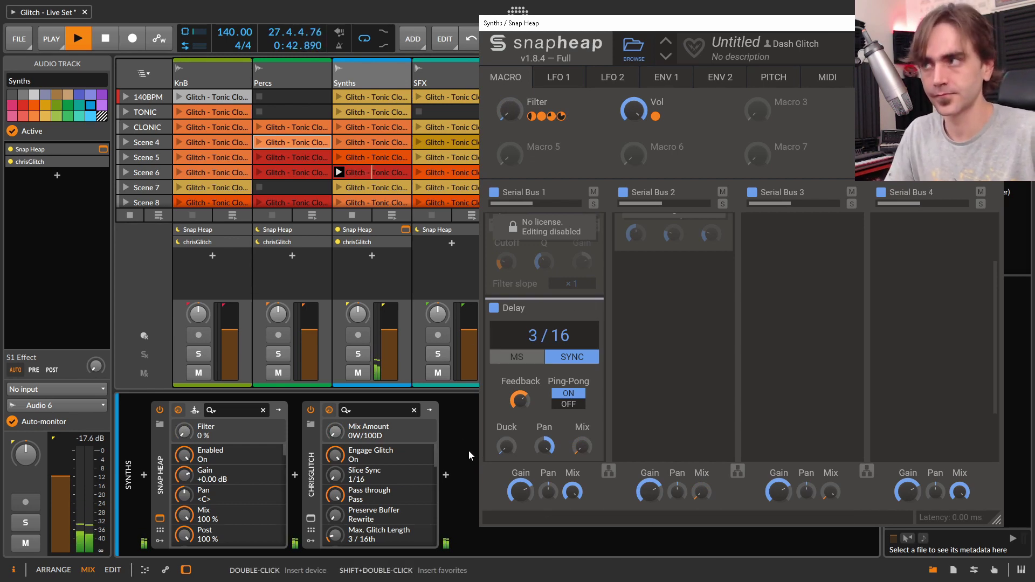
key(space)
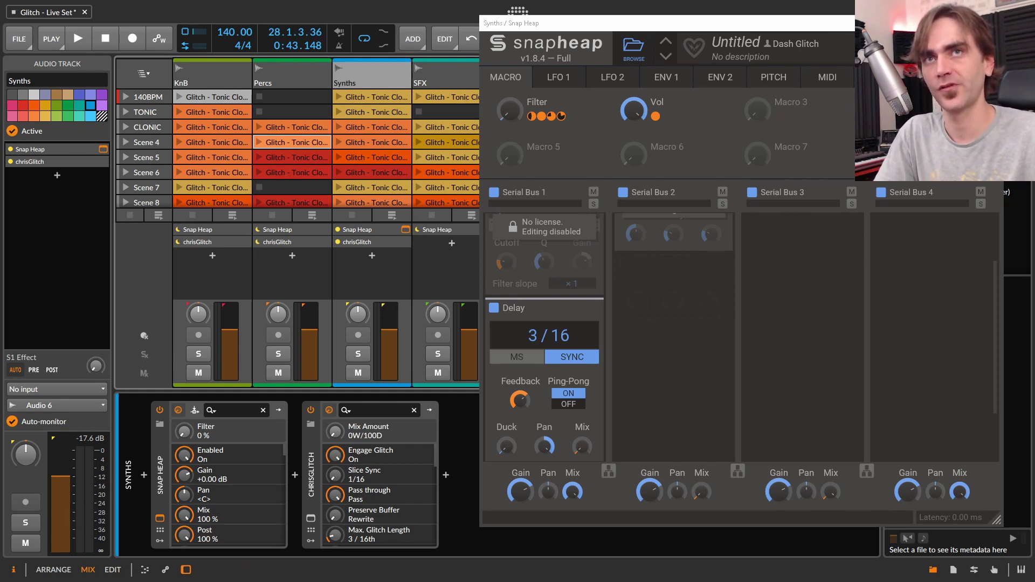
key(alt+F4)
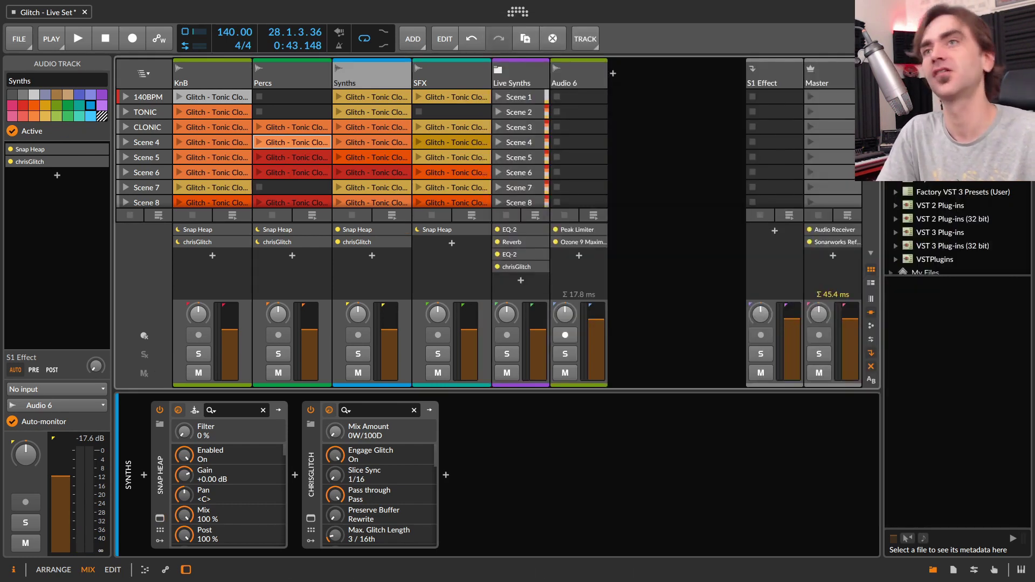
Step: Inspect the SFX track's Snap Heap window, close it, and select every launcher clip with Ctrl+A
double_click(437, 230)
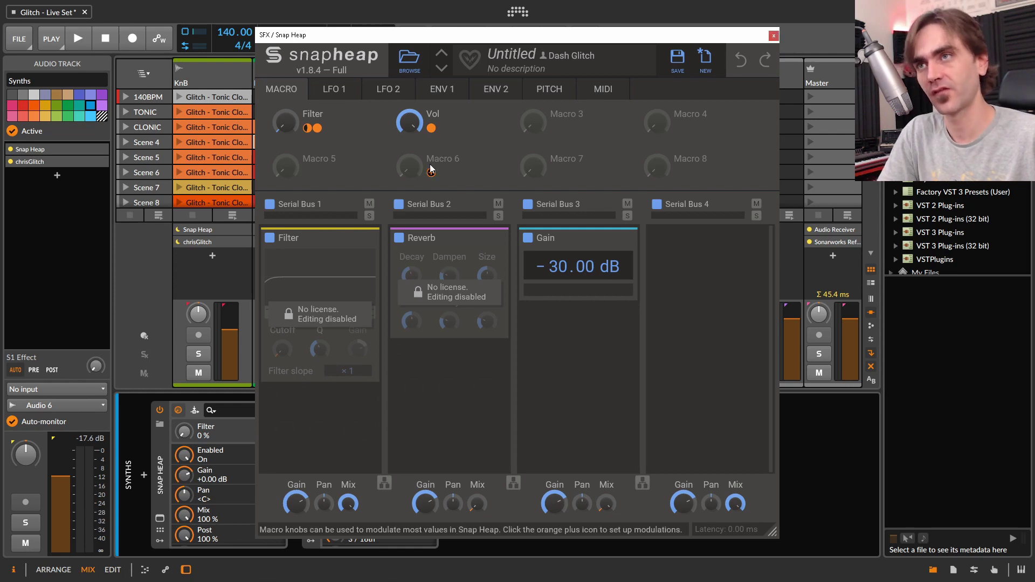
click(774, 36)
key(ctrl+a)
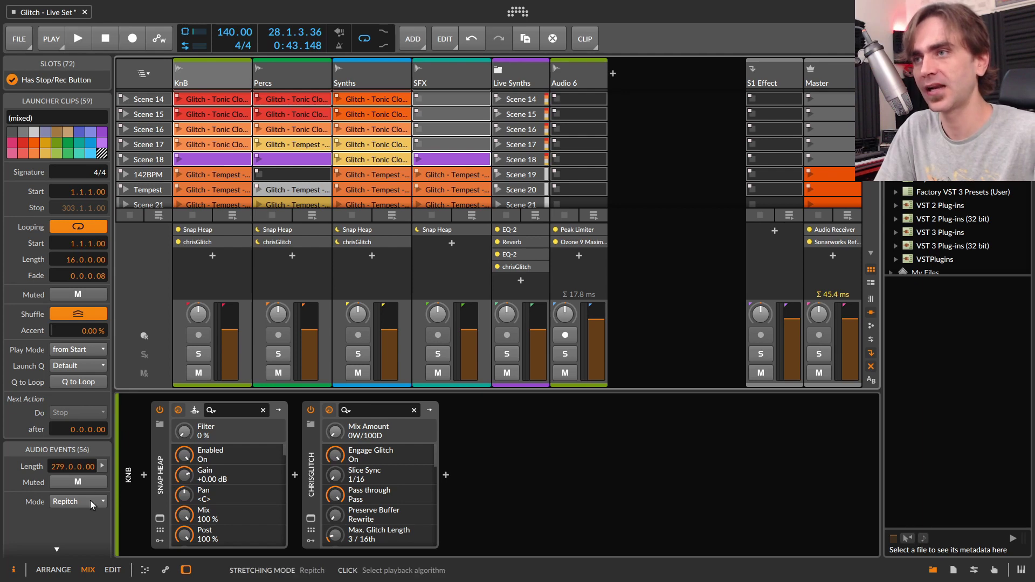
Step: Confirm the stretching mode stays Repitch and pick KnB's 140BPM clip
click(90, 500)
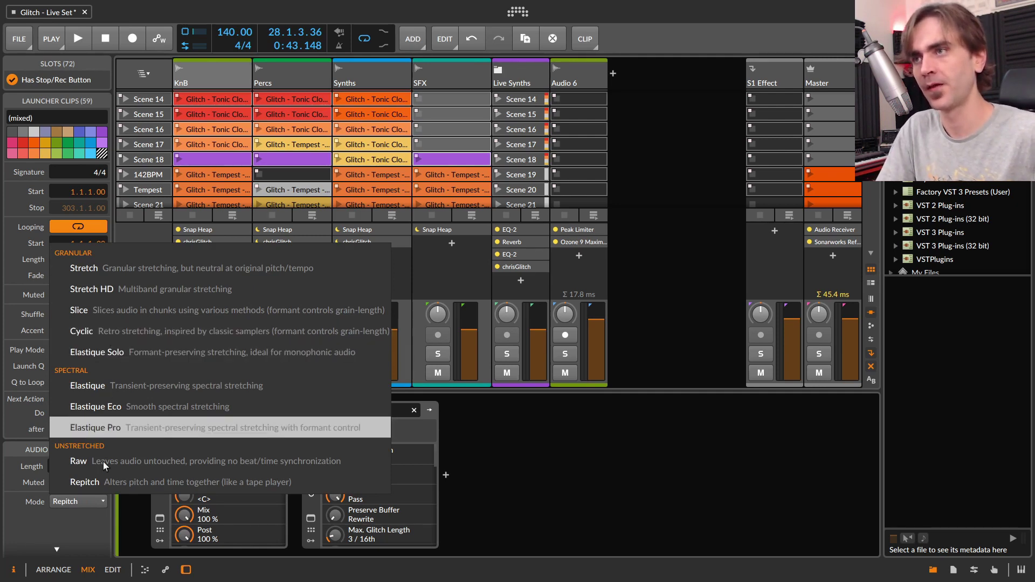
click(67, 520)
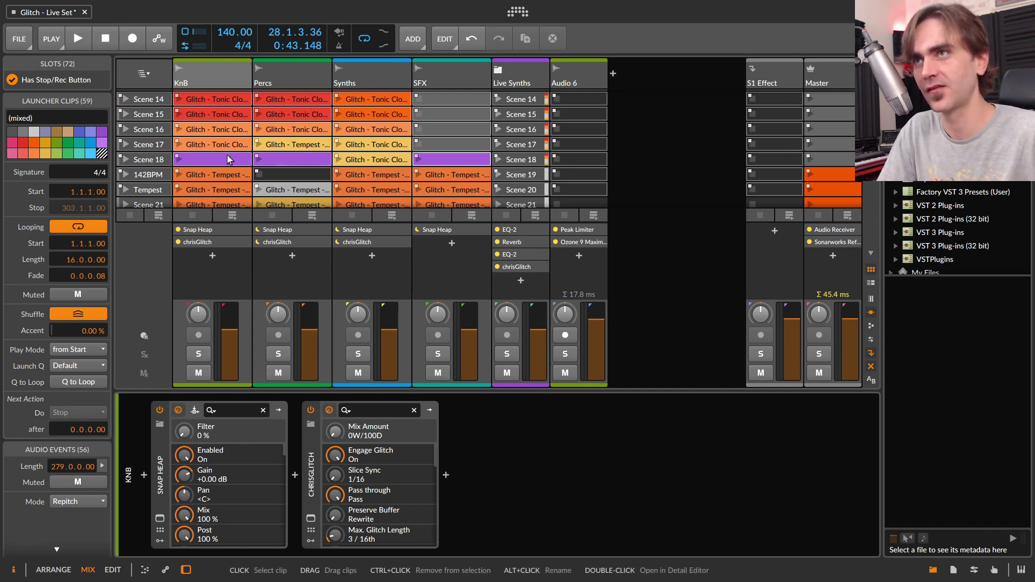
scroll(264, 134, up, 5)
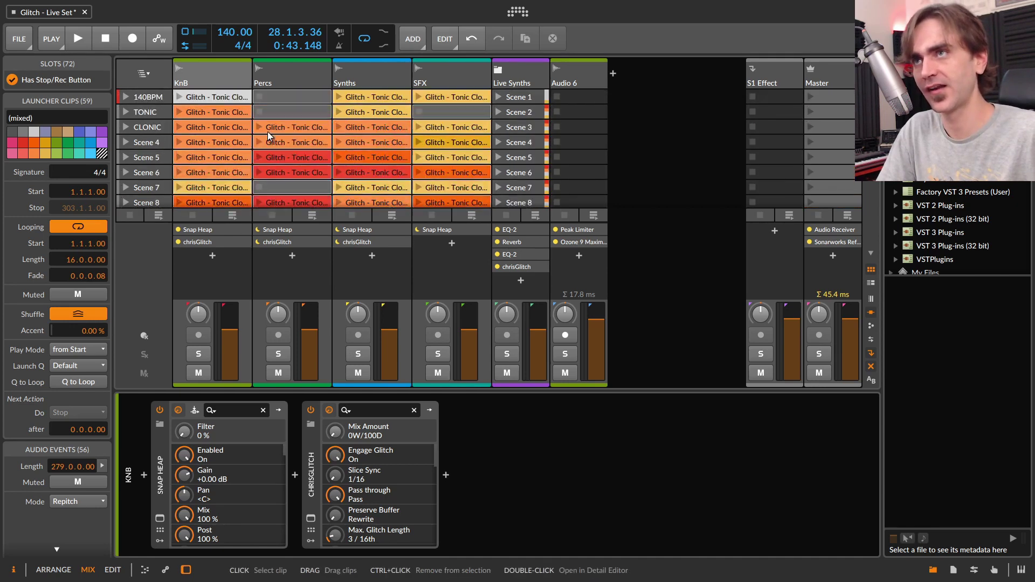
click(216, 101)
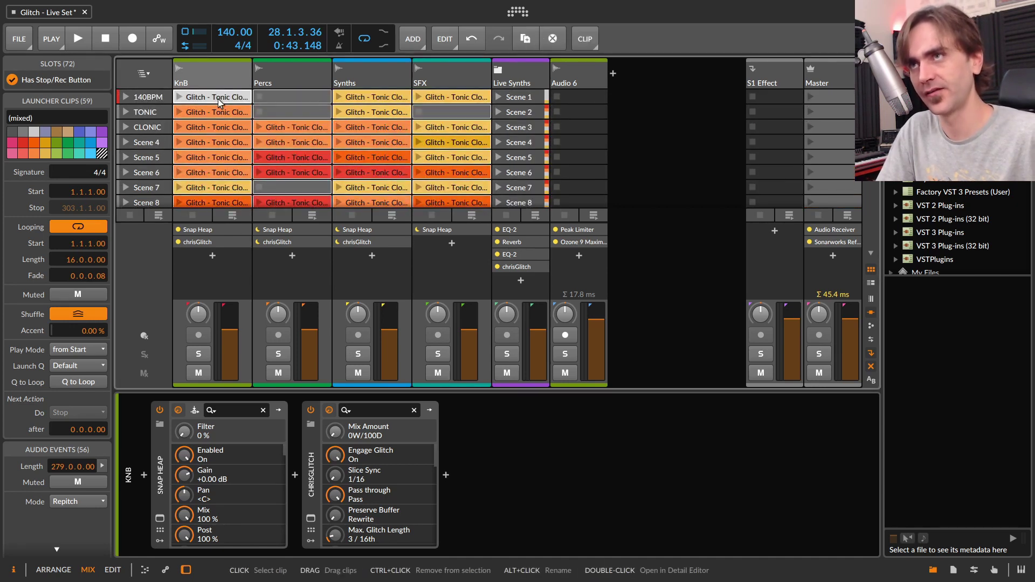
scroll(218, 103, down, 20)
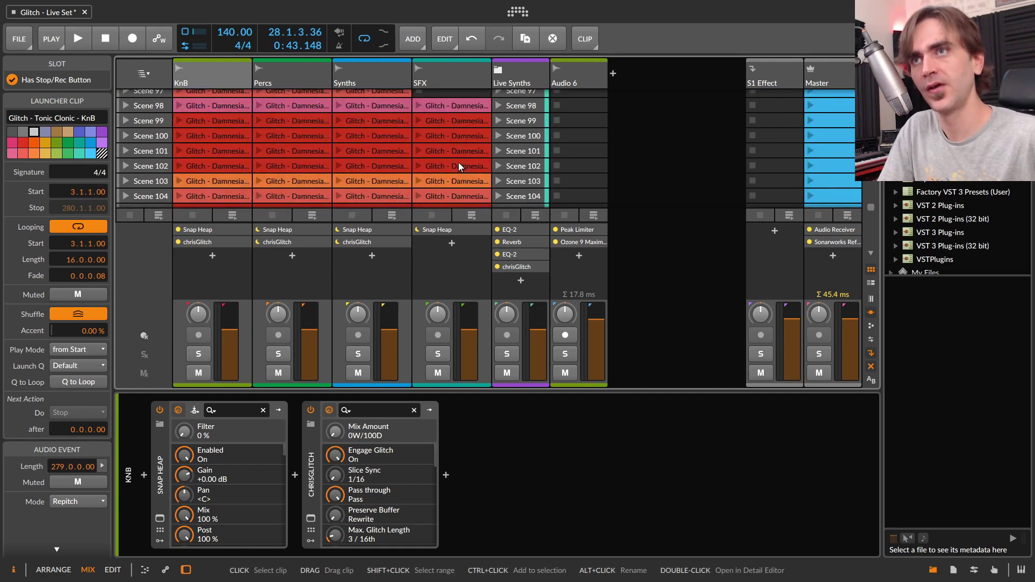
scroll(458, 160, down, 8)
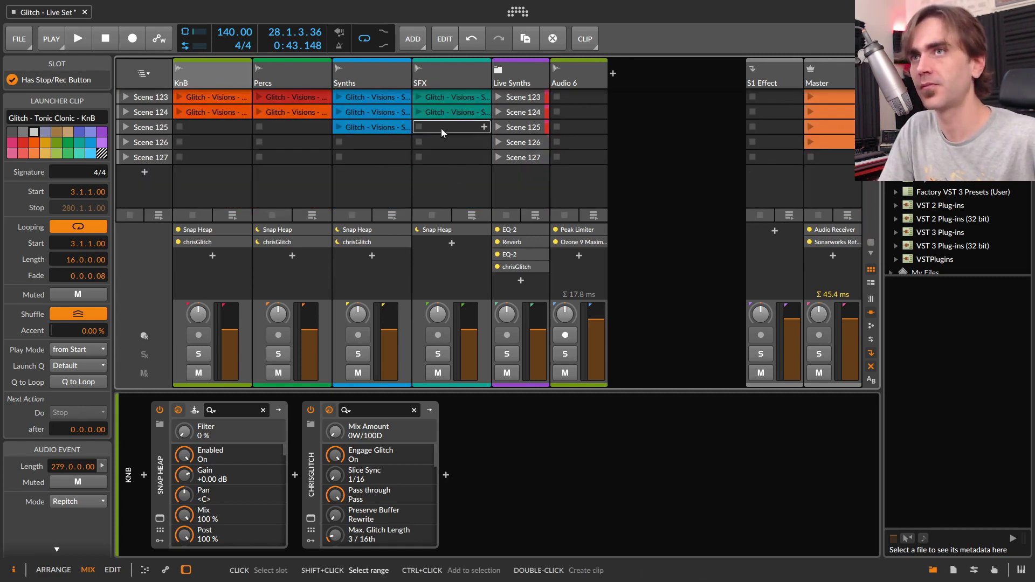
Step: Reselect all launcher clips, keep Repitch stretching, and return to the top scenes
key(ctrl+a)
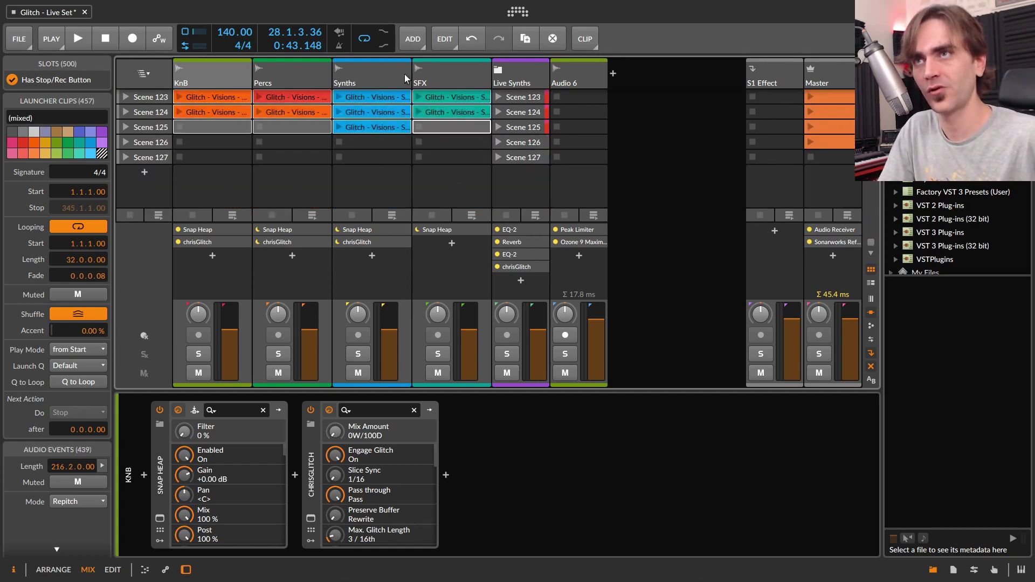
click(86, 500)
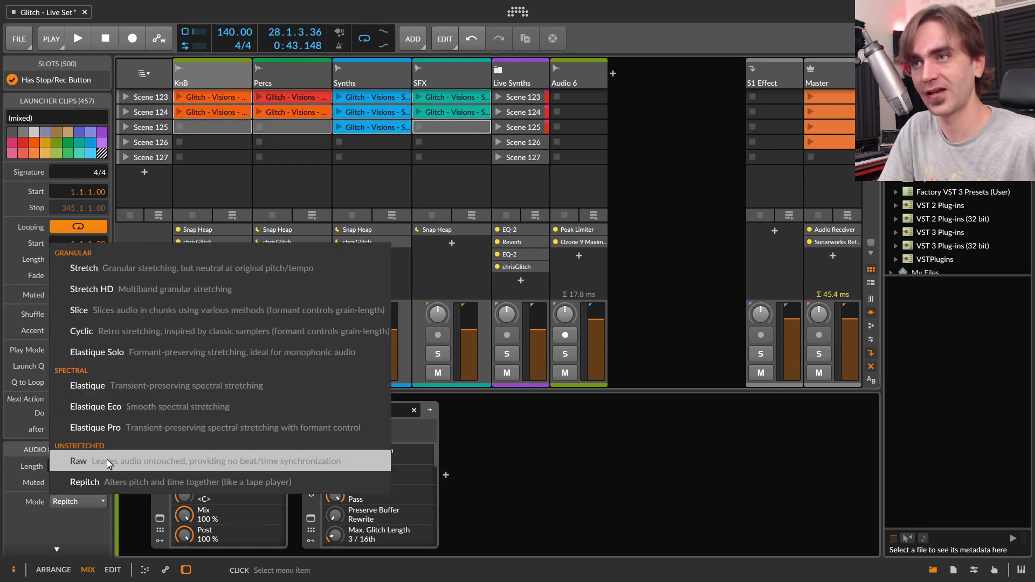
click(78, 482)
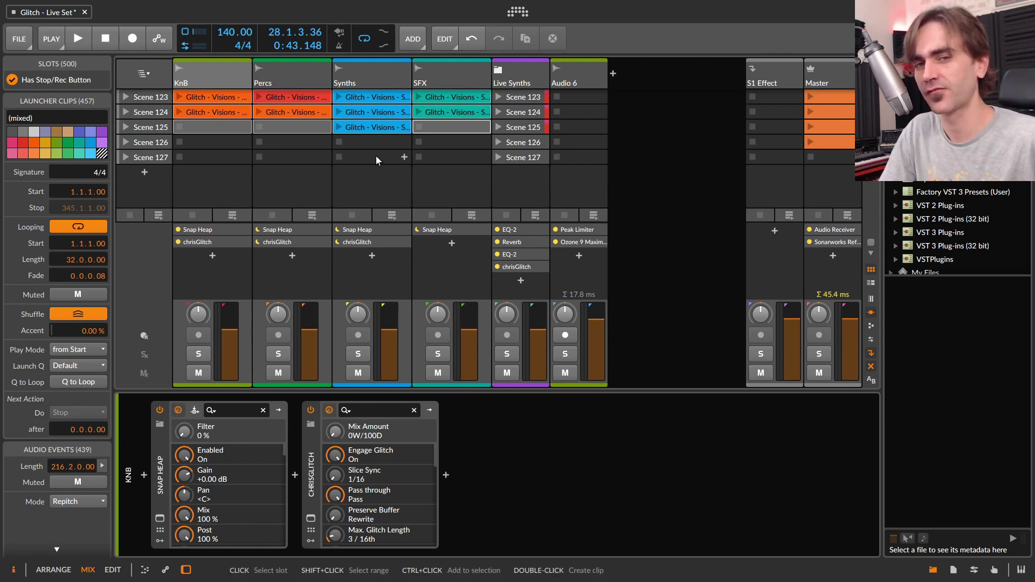
scroll(387, 140, up, 5)
scroll(387, 141, up, 20)
Step: Select KnB's 140BPM clip, then show the TONIC KnB clip's audio in the editor
click(285, 95)
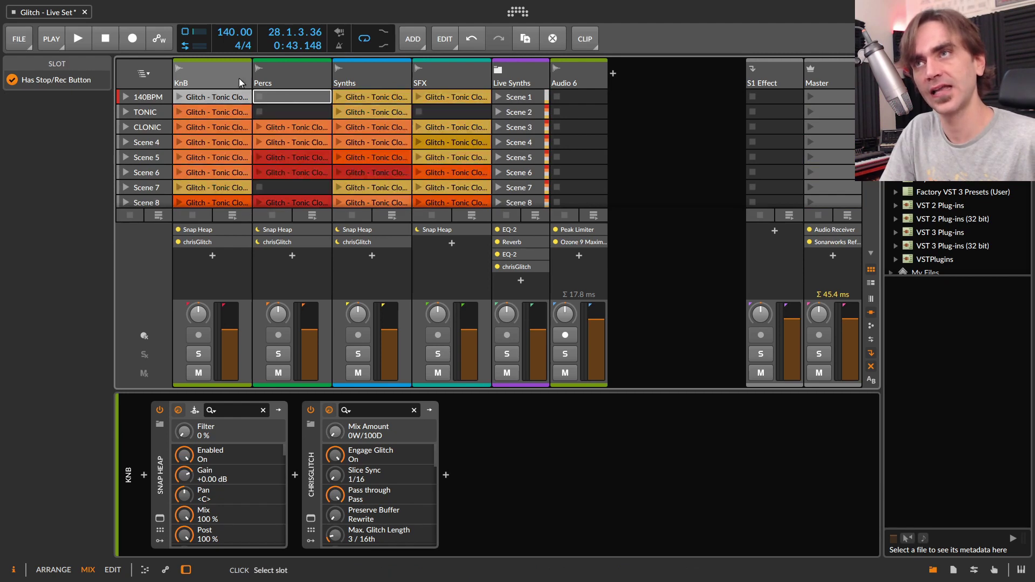
click(207, 96)
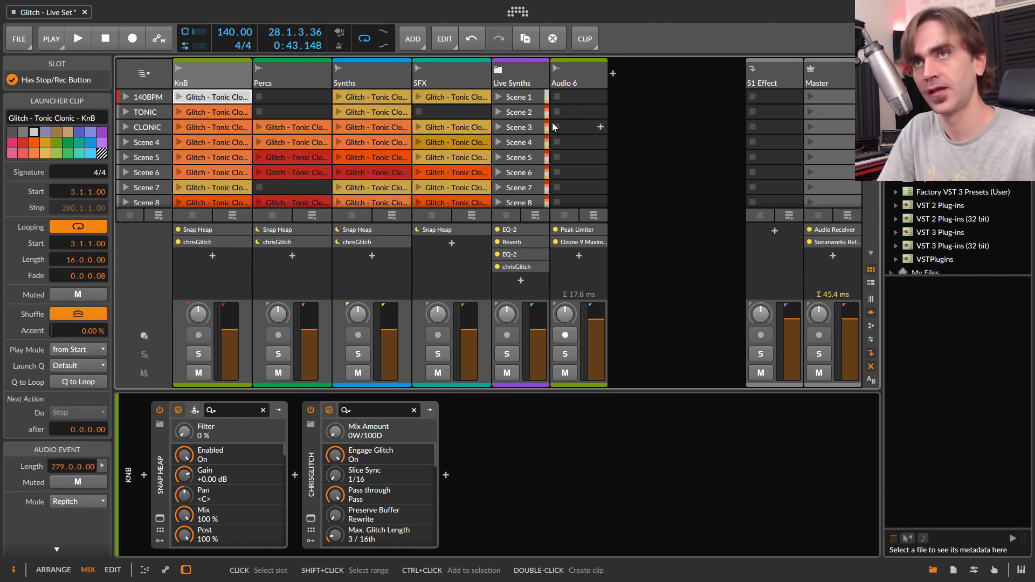
scroll(234, 165, down, 3)
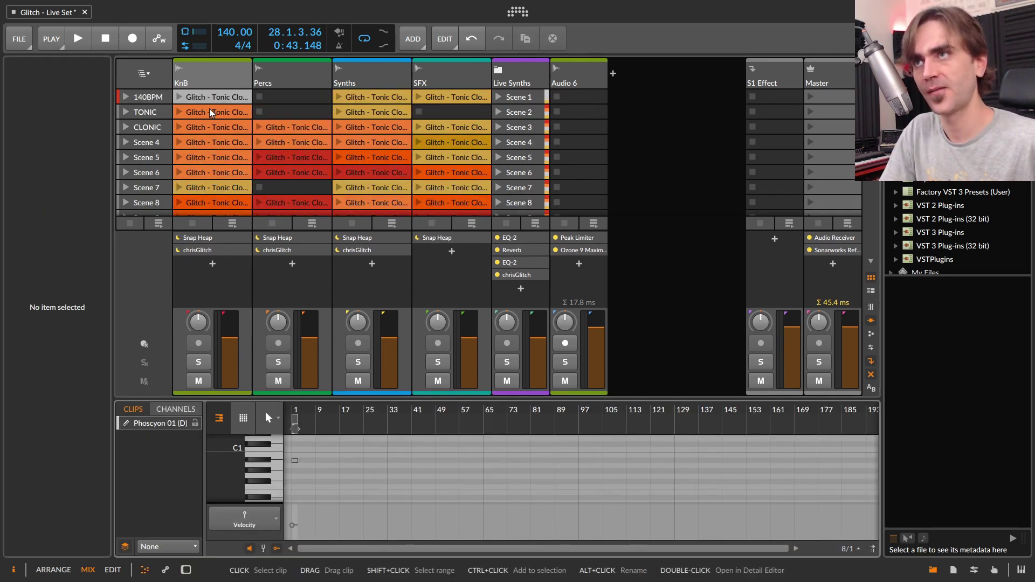
click(212, 113)
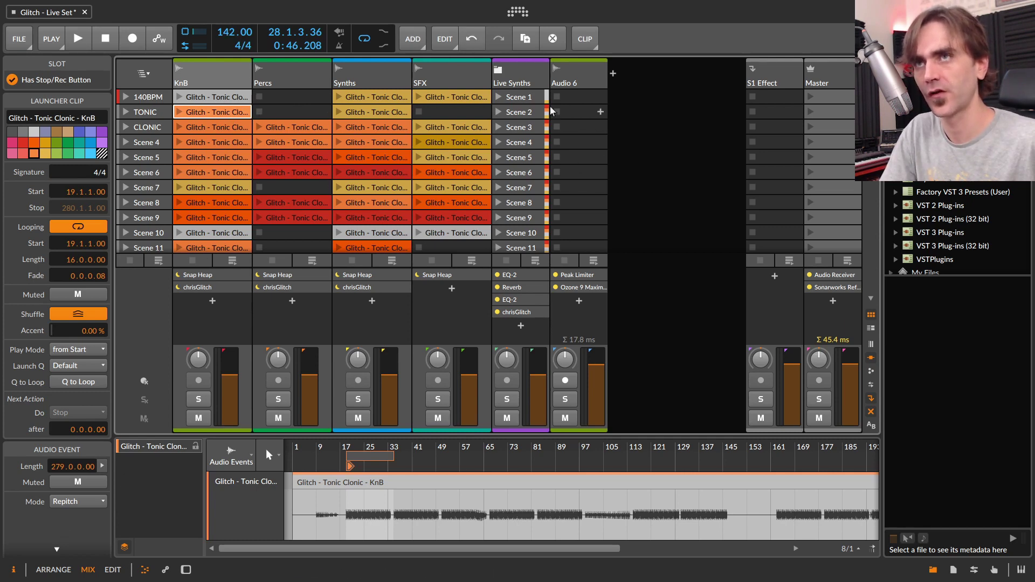
Step: Expand and fold the Live Synths group, drag the tempo back to 140 BPM, and reselect TONIC KnB
click(498, 70)
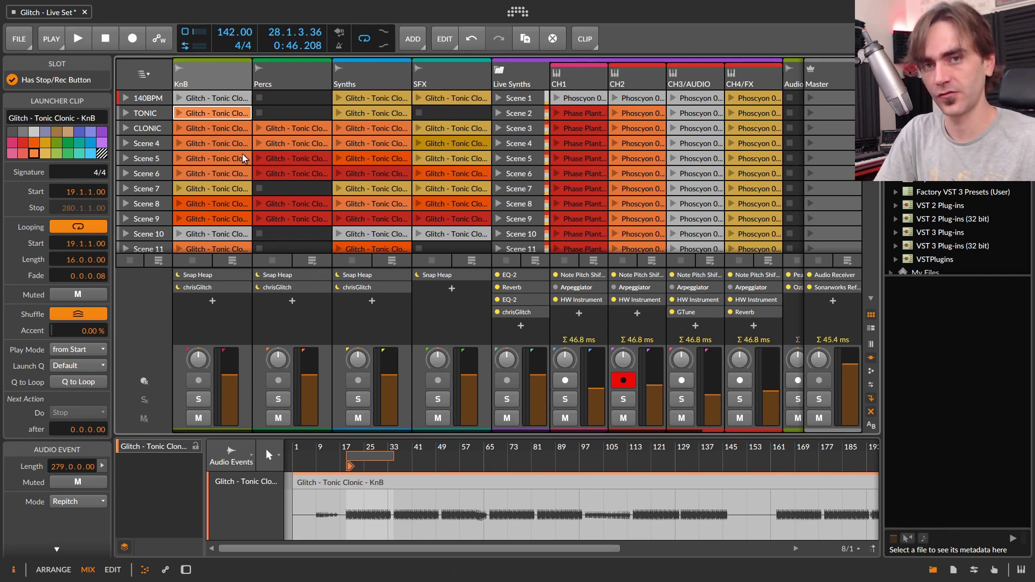
click(501, 74)
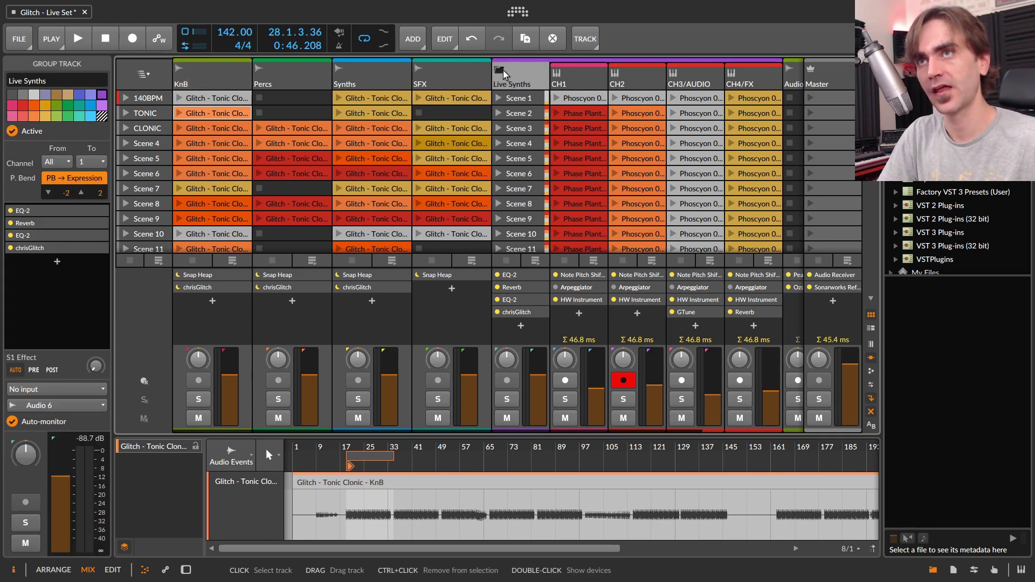
click(500, 72)
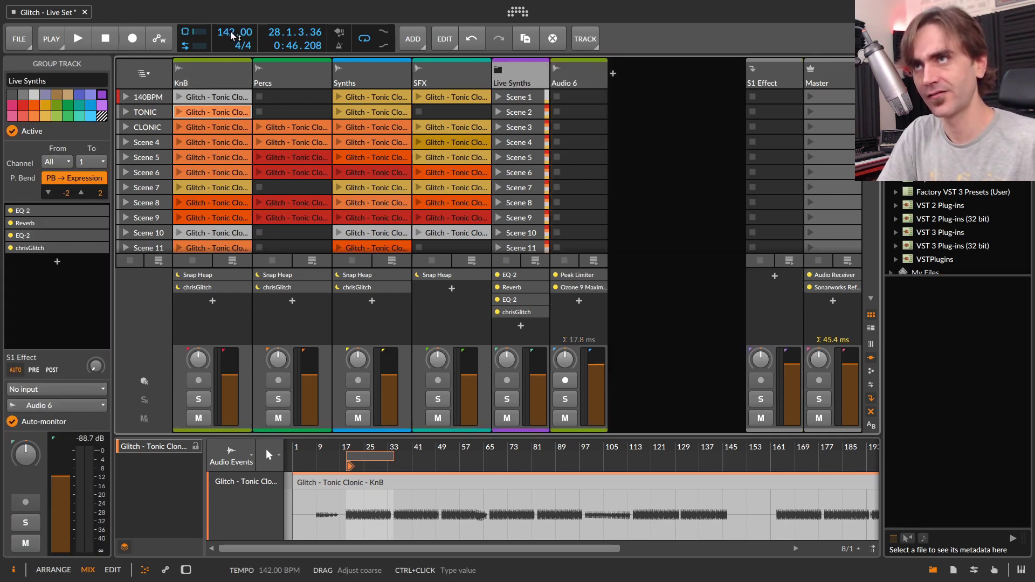
drag(232, 36, 232, 43)
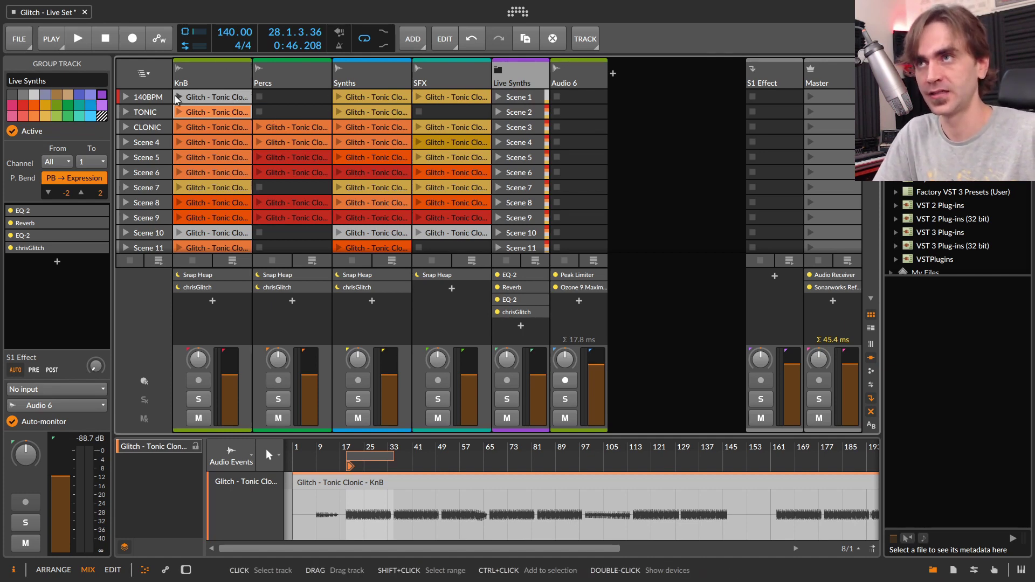
click(215, 112)
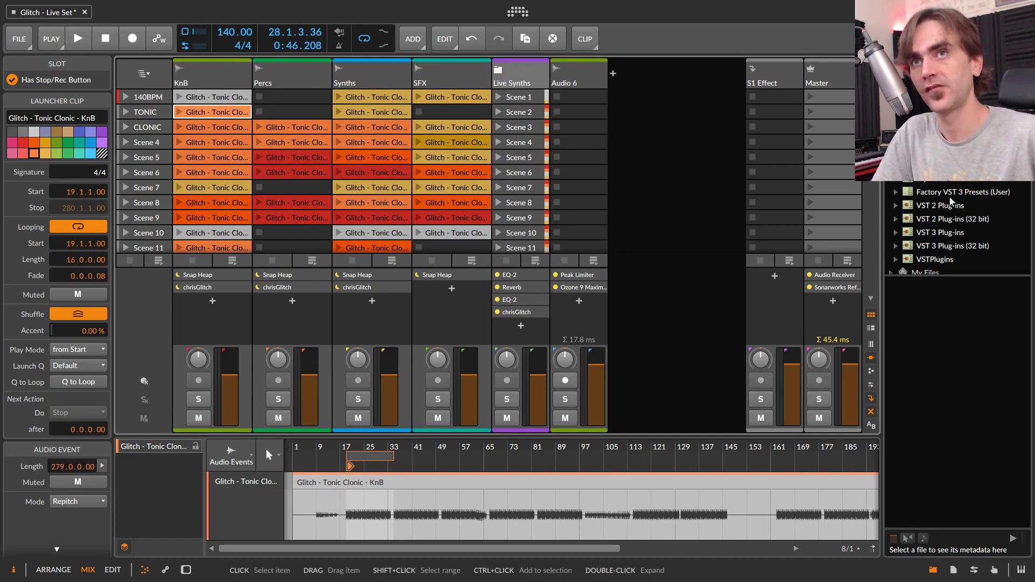
Step: Check the Scene 6 slots and 140BPM scene, then select the Master track's 140BPM clip
click(838, 174)
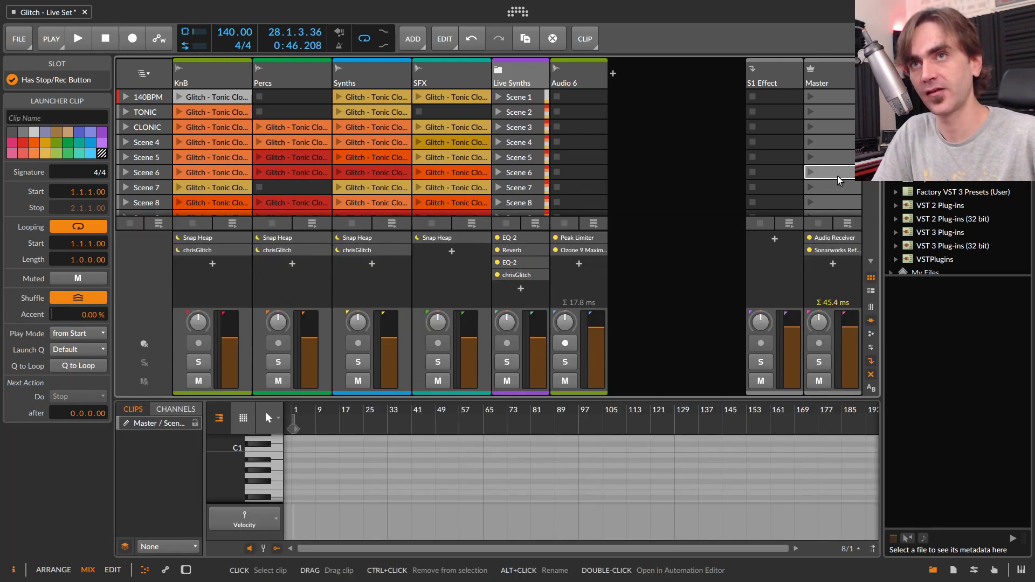
click(215, 173)
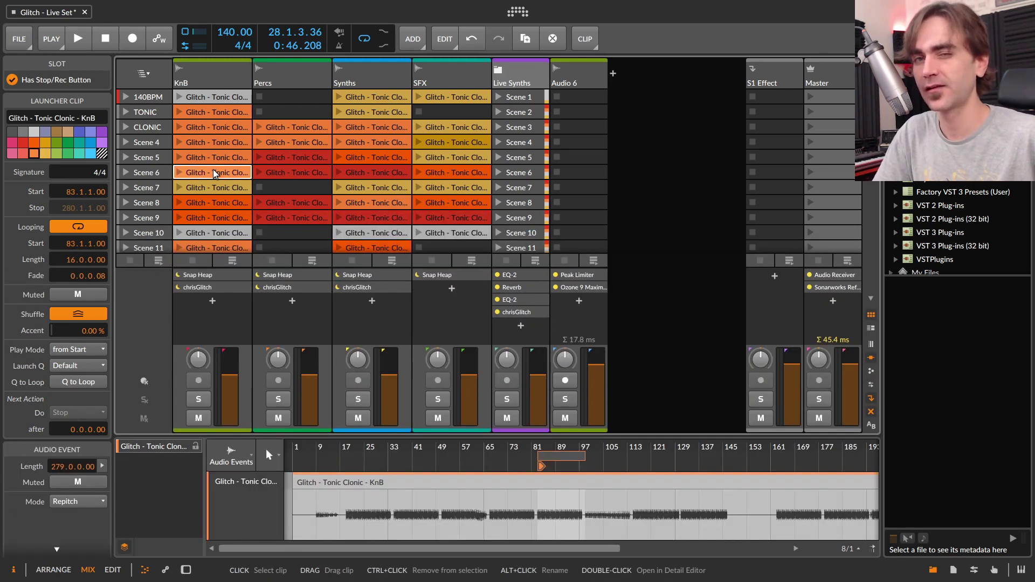
click(151, 98)
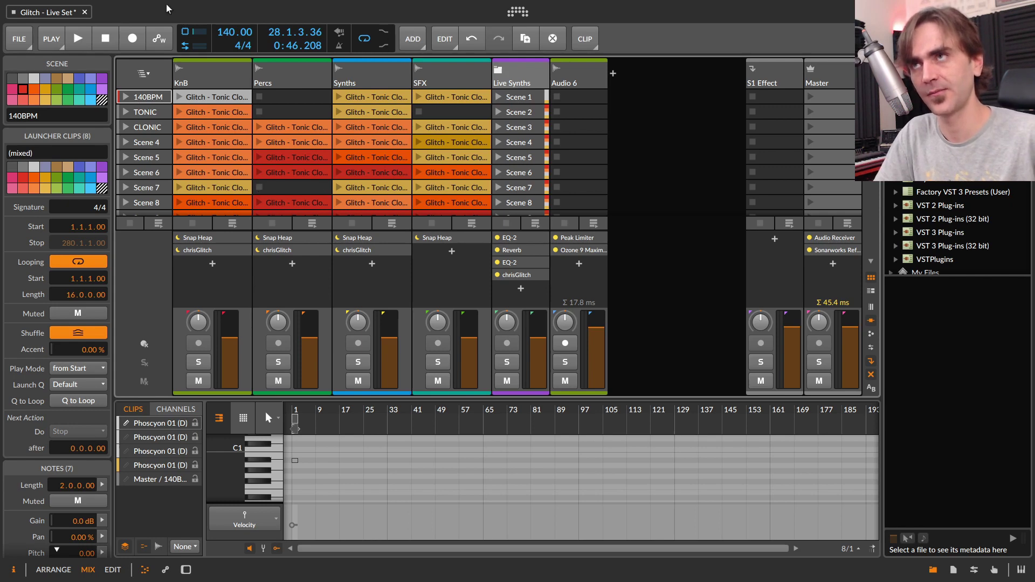
scroll(257, 132, down, 3)
scroll(258, 132, up, 3)
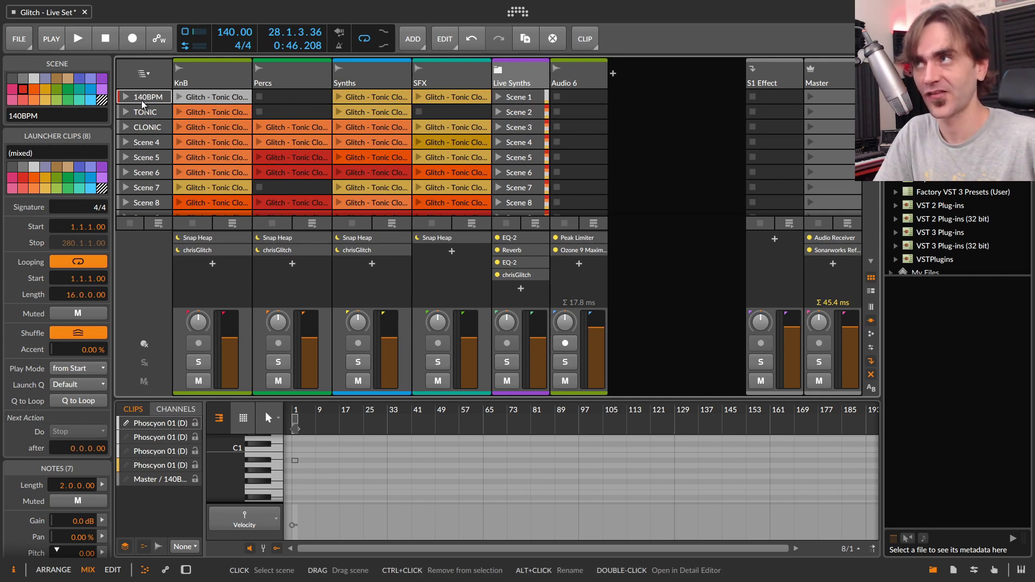
scroll(146, 135, down, 3)
scroll(172, 143, up, 3)
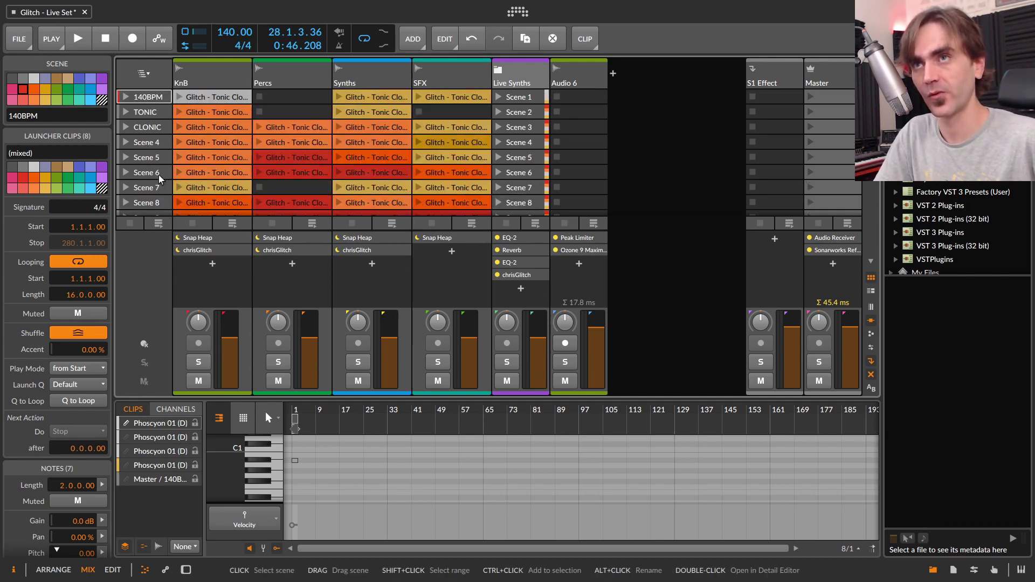
click(845, 100)
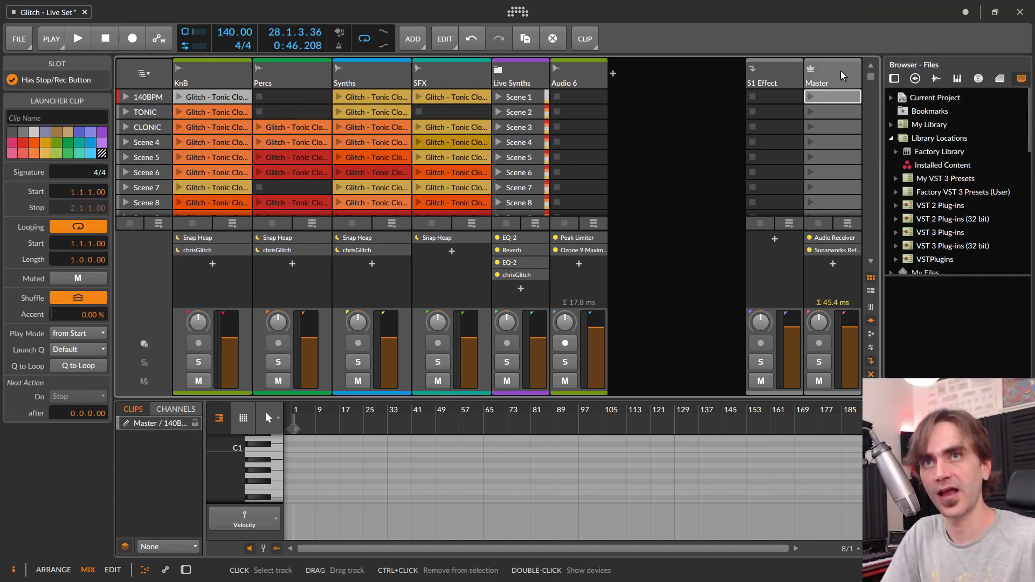
Step: Open the Master 140BPM clip's automation, keeping the lane on Transport Tempo
click(826, 76)
right_click(827, 70)
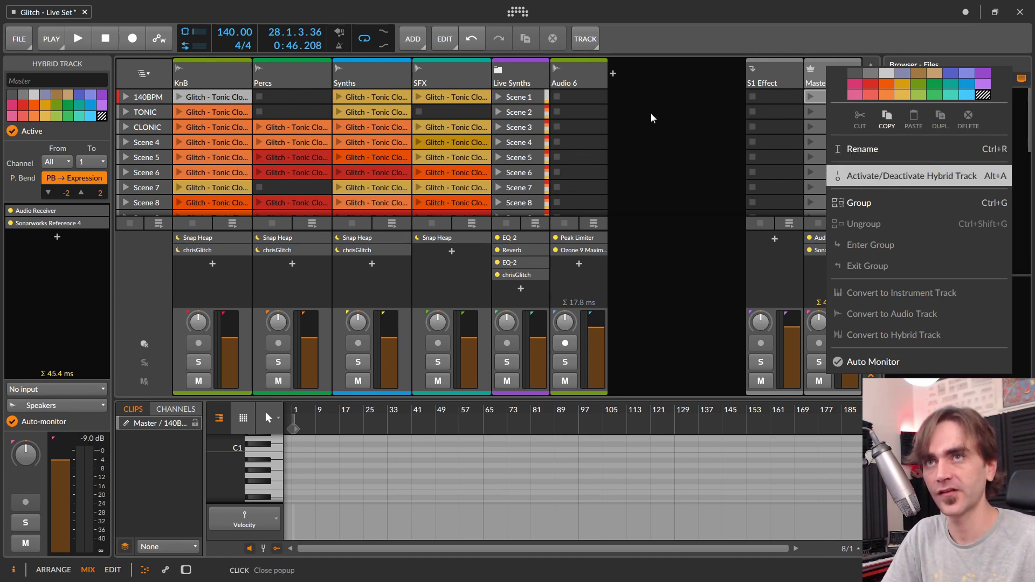
click(828, 102)
click(829, 100)
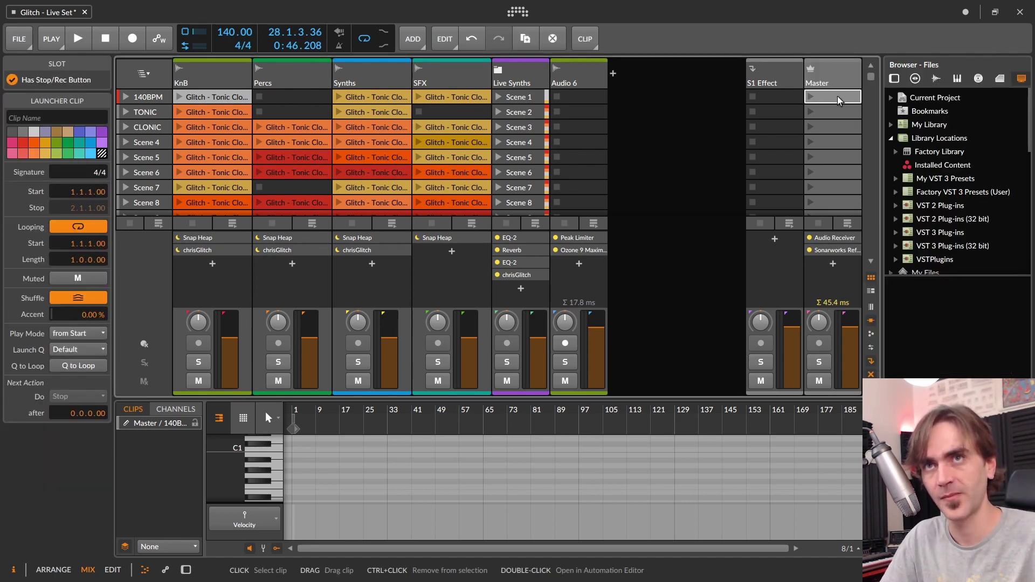
double_click(829, 100)
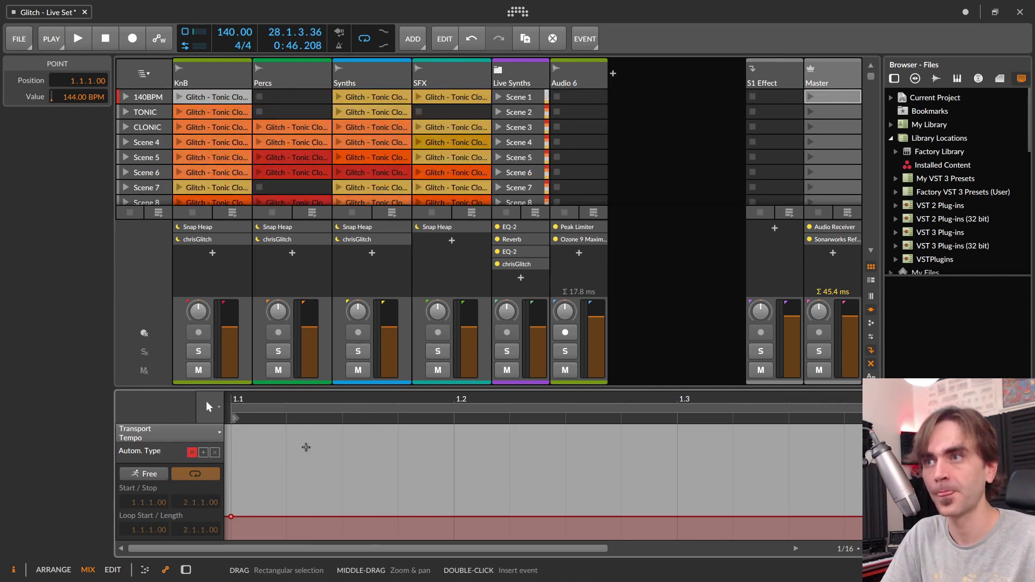
mouse_move(233, 520)
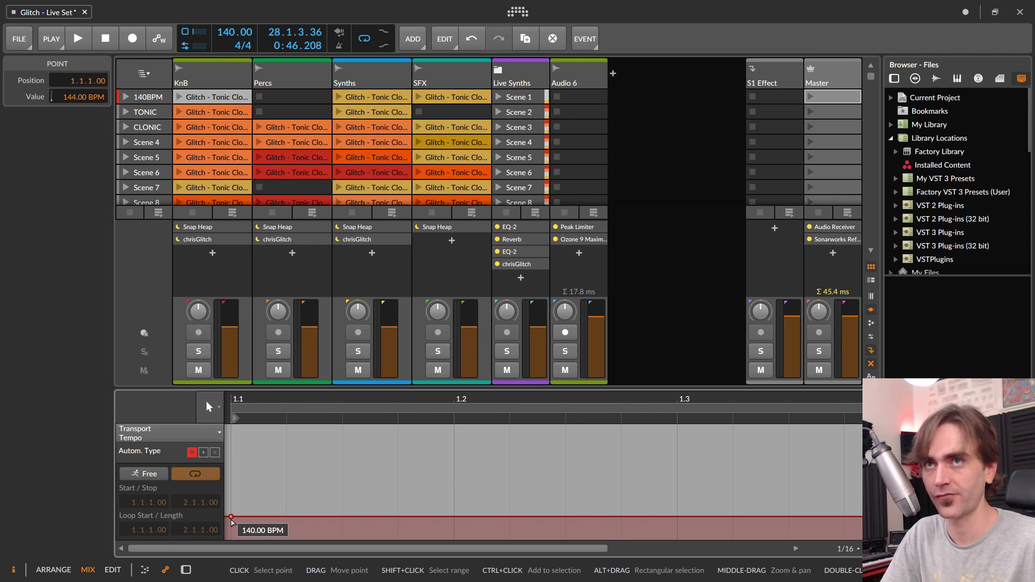
click(144, 438)
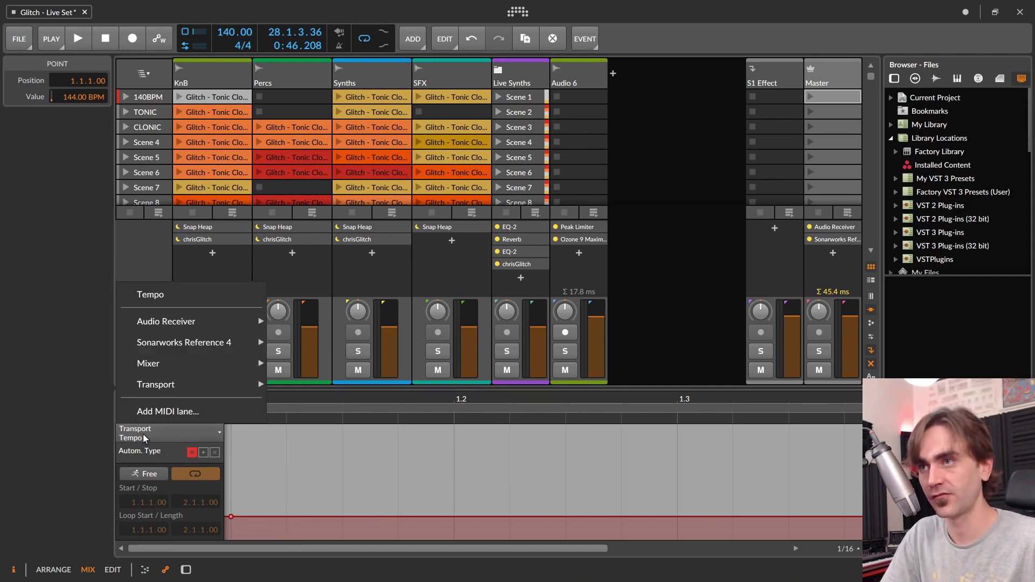
click(143, 436)
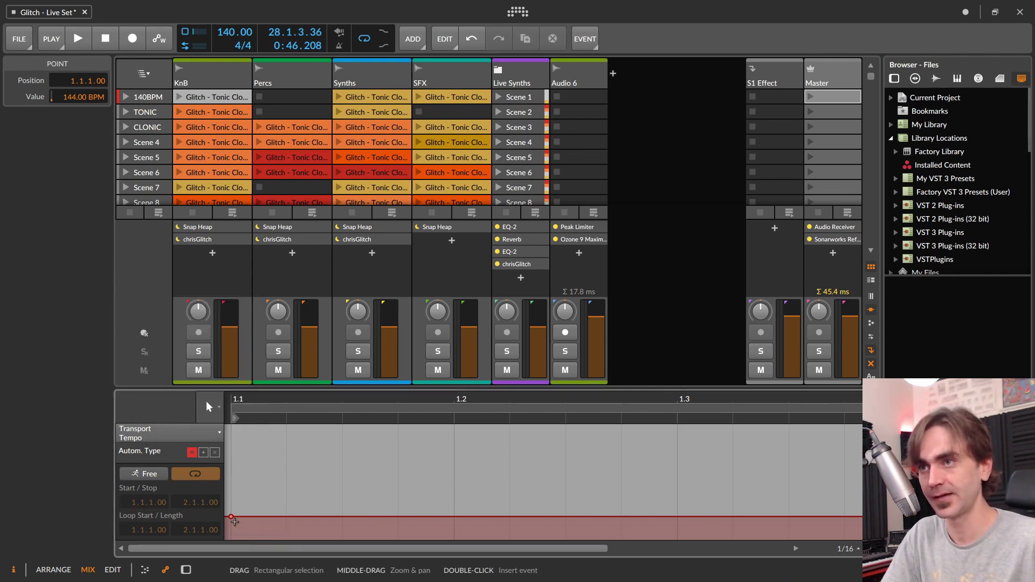
Step: Select the Master clips in Scene 18 and the 142BPM scene, showing 142.00 BPM
click(848, 97)
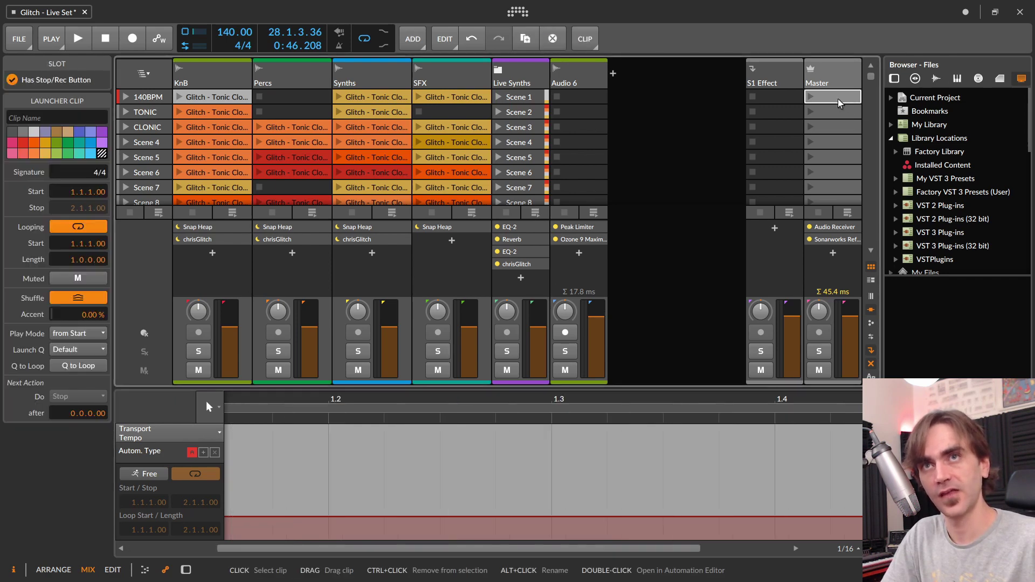
scroll(857, 108, down, 5)
scroll(857, 108, down, 7)
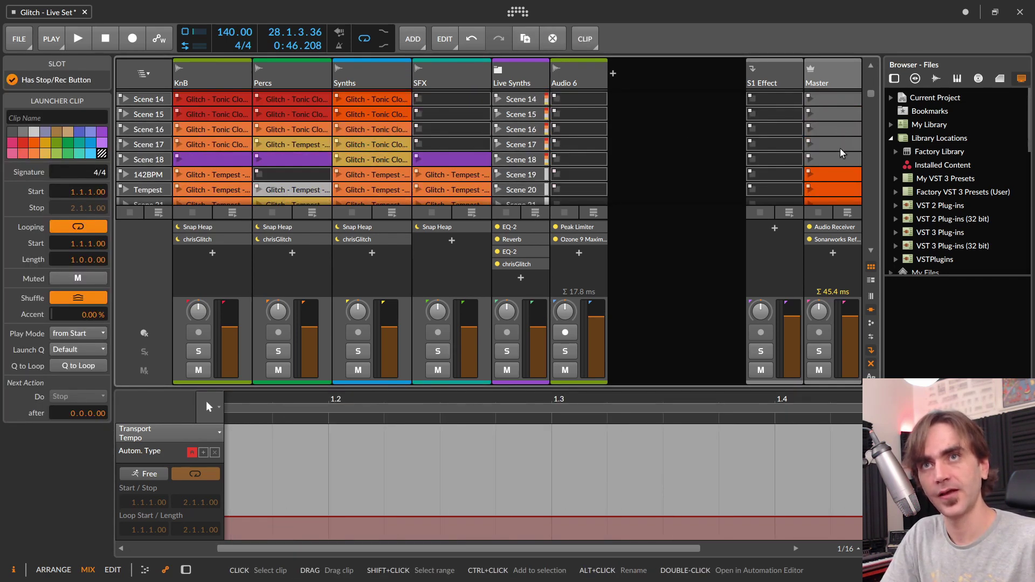
click(841, 159)
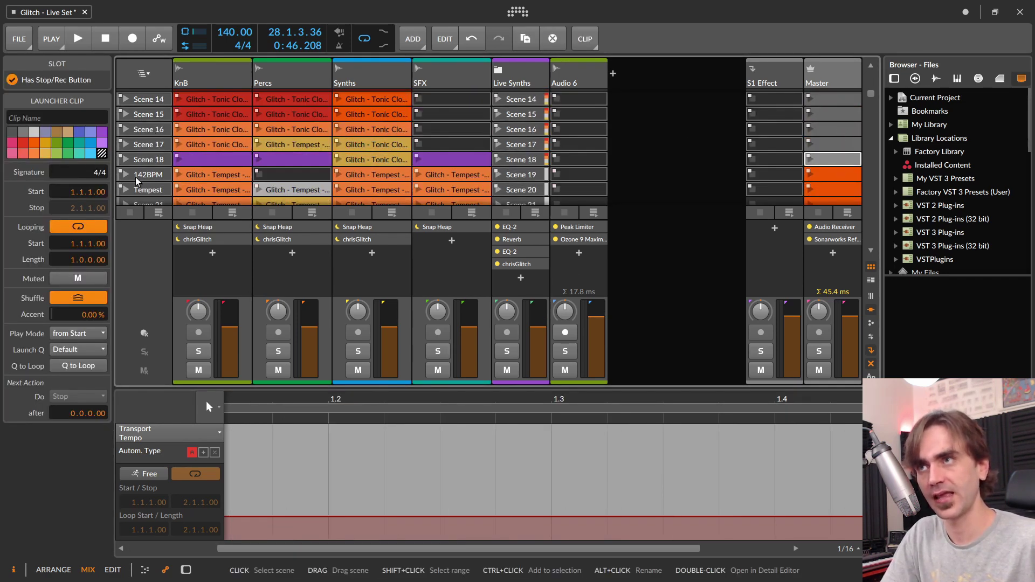
click(843, 176)
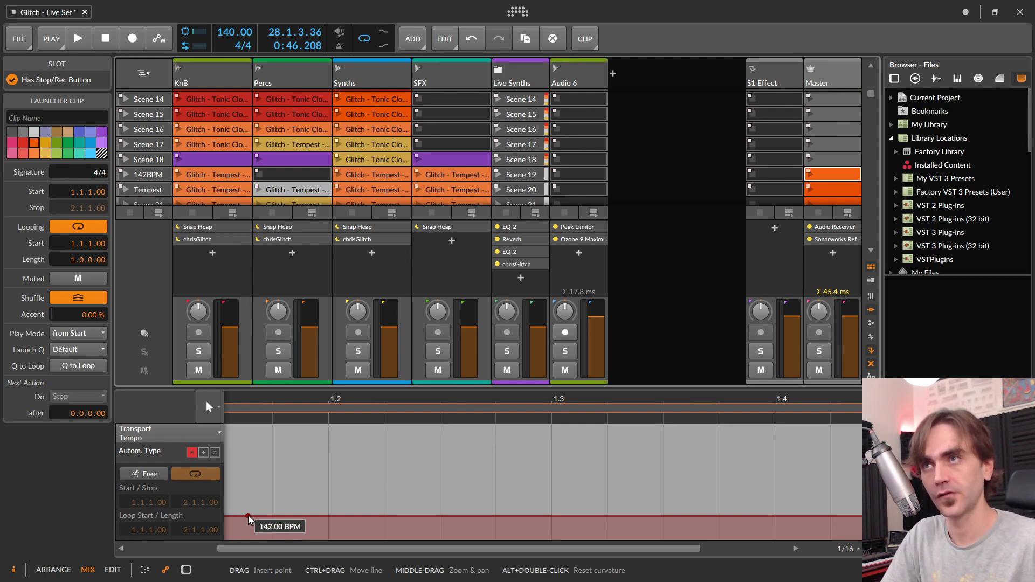
Step: Select the 142BPM scene and Scene 22, and inspect the 142BPM and Scene 37 master tempo clips
scroll(828, 144, down, 5)
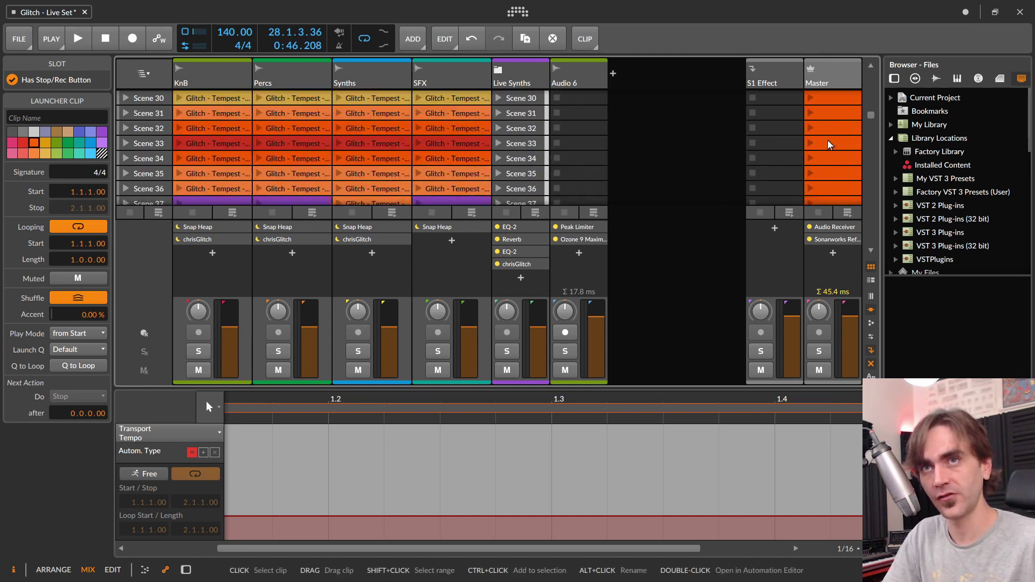
scroll(828, 145, down, 2)
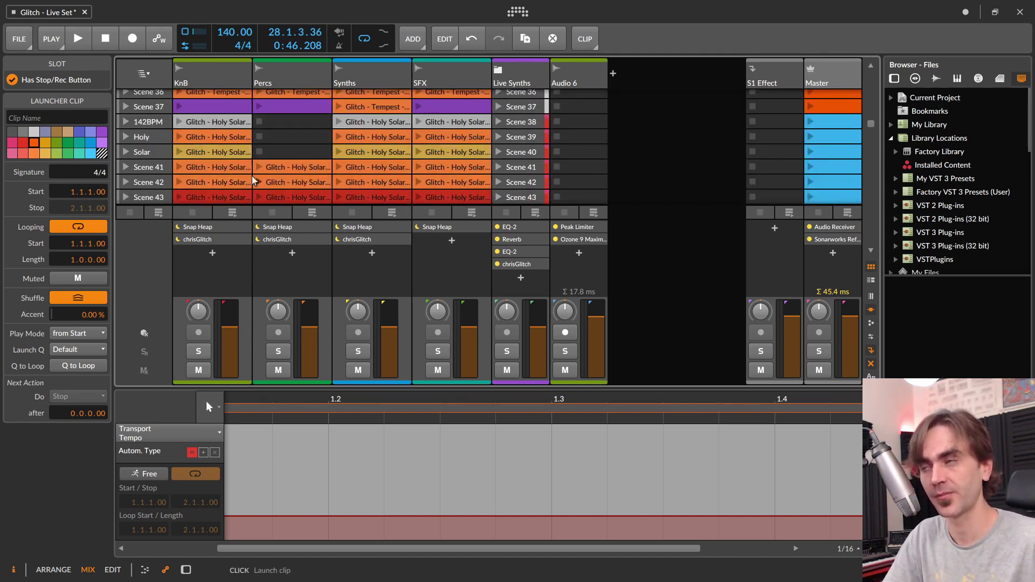
scroll(264, 172, up, 7)
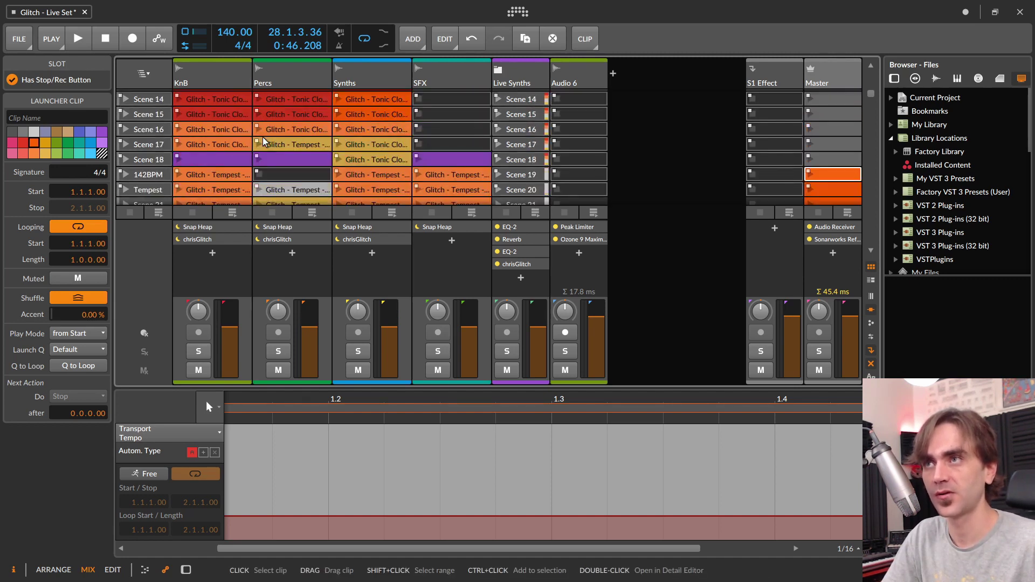
scroll(254, 142, up, 5)
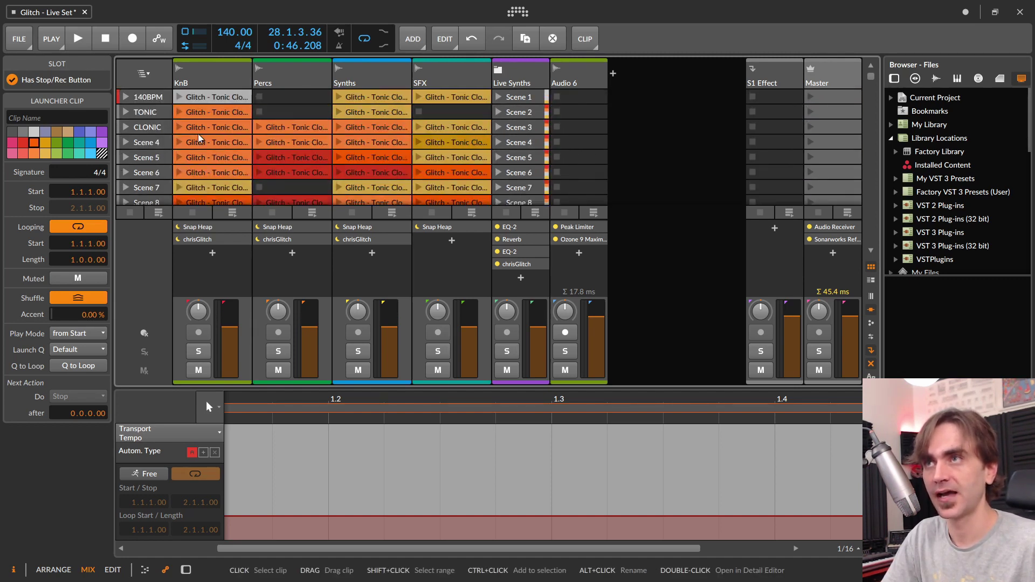
scroll(188, 139, down, 3)
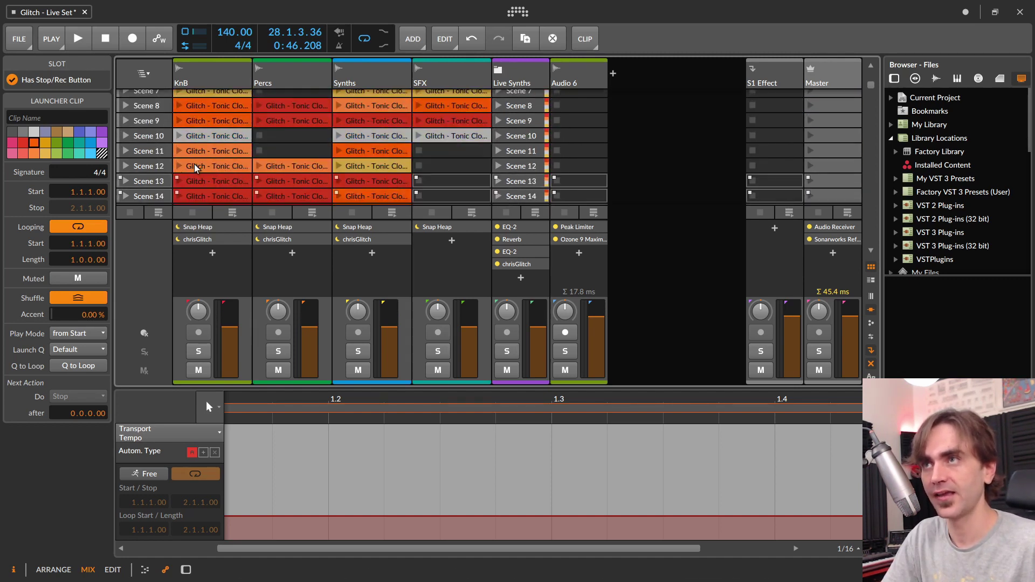
click(582, 166)
scroll(143, 175, down, 3)
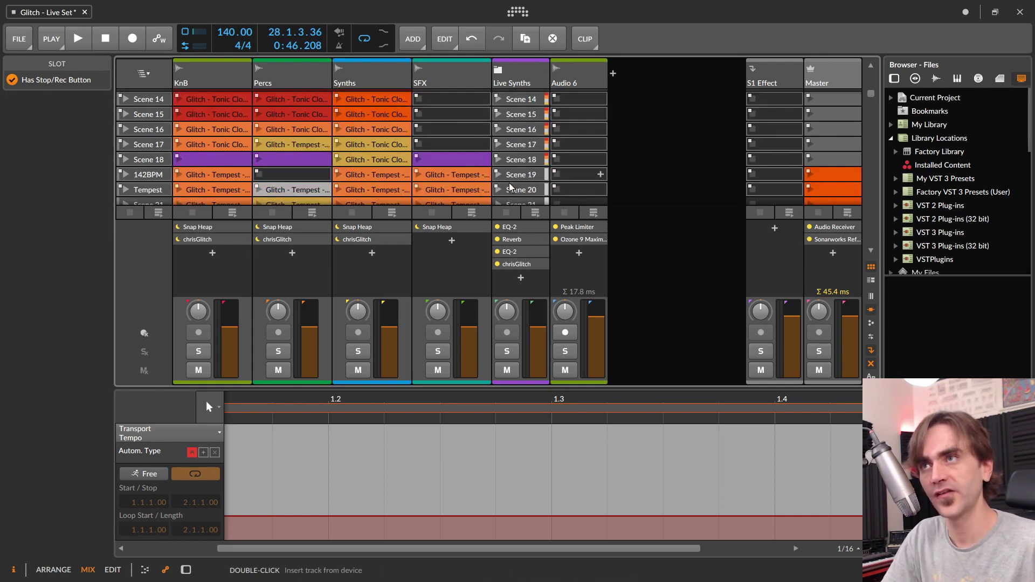
click(141, 177)
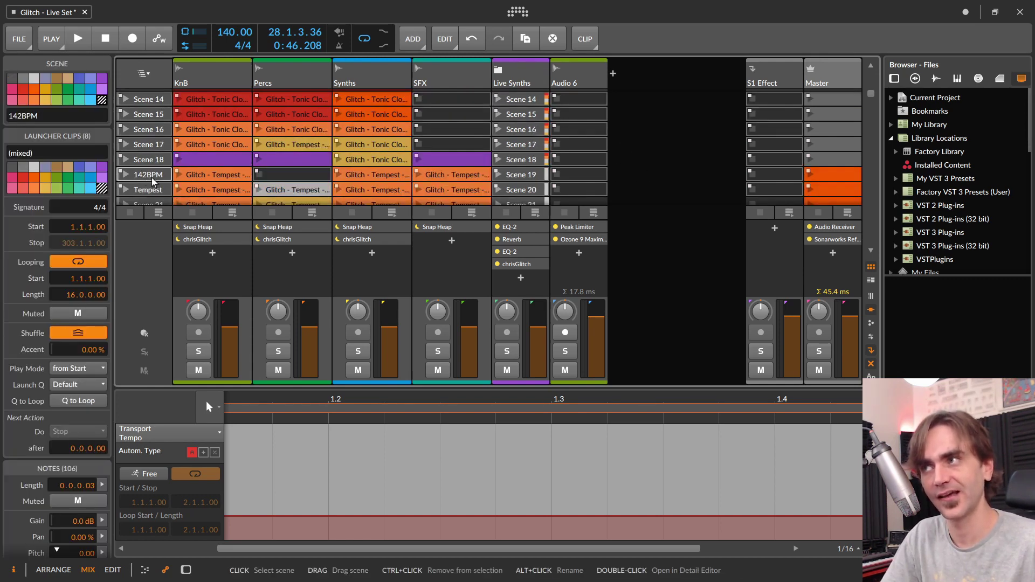
scroll(151, 178, down, 3)
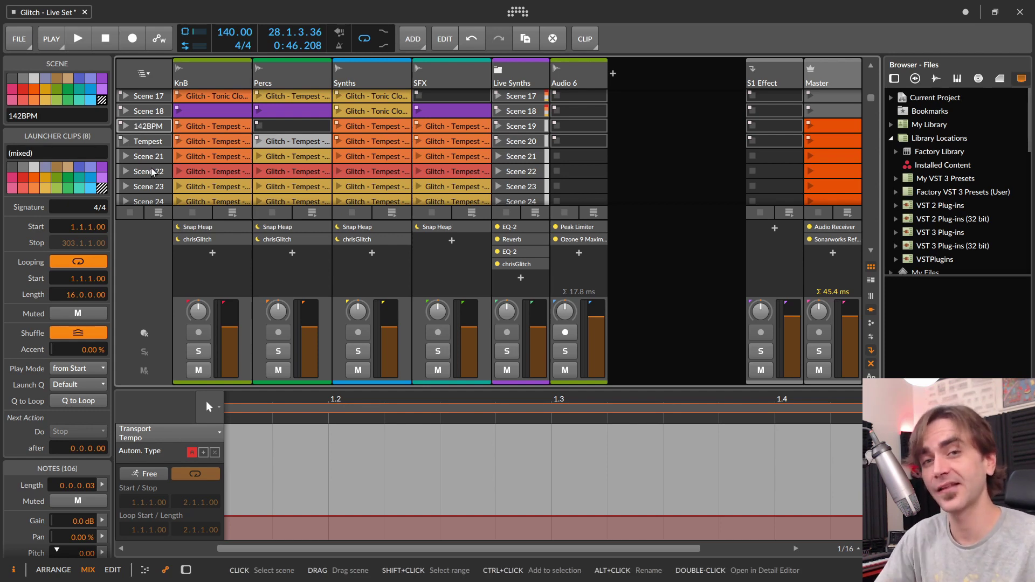
ctrl+click(151, 172)
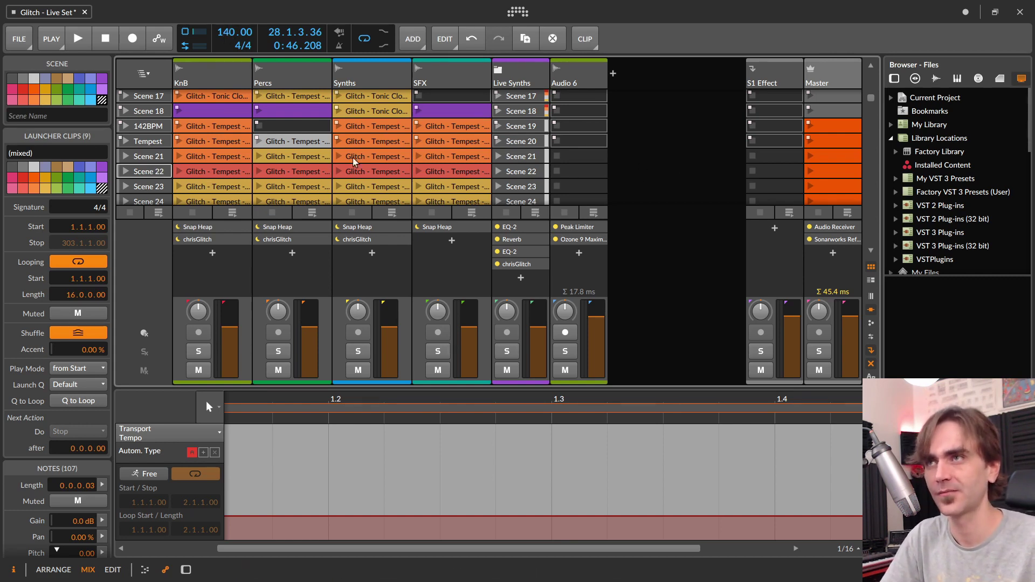
click(842, 122)
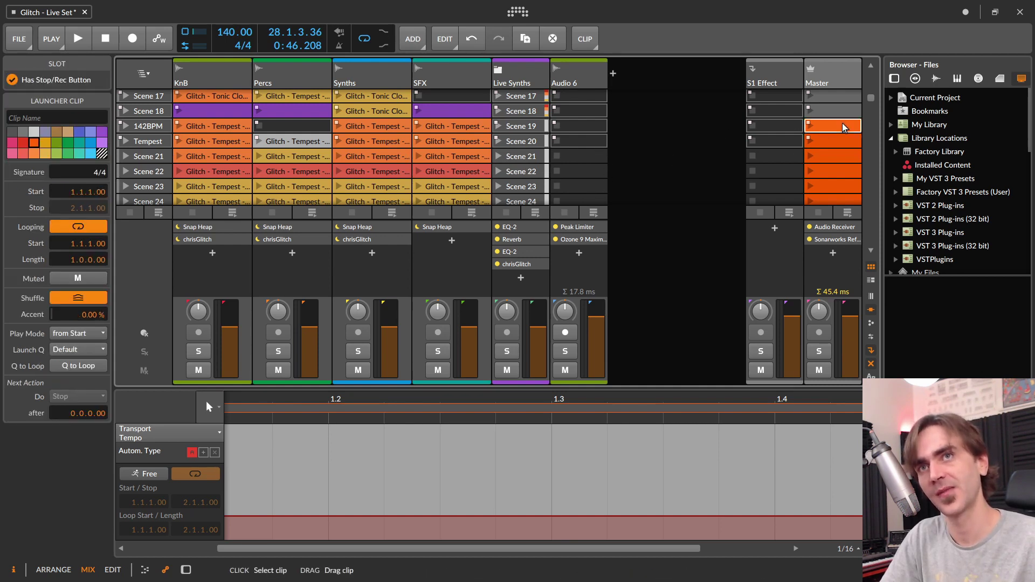
scroll(843, 122, down, 5)
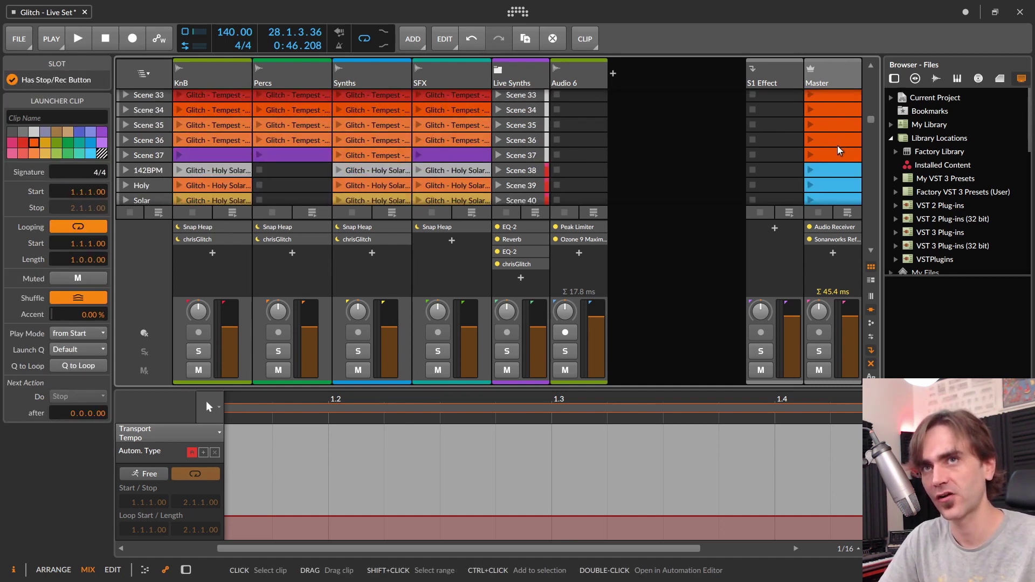
click(840, 156)
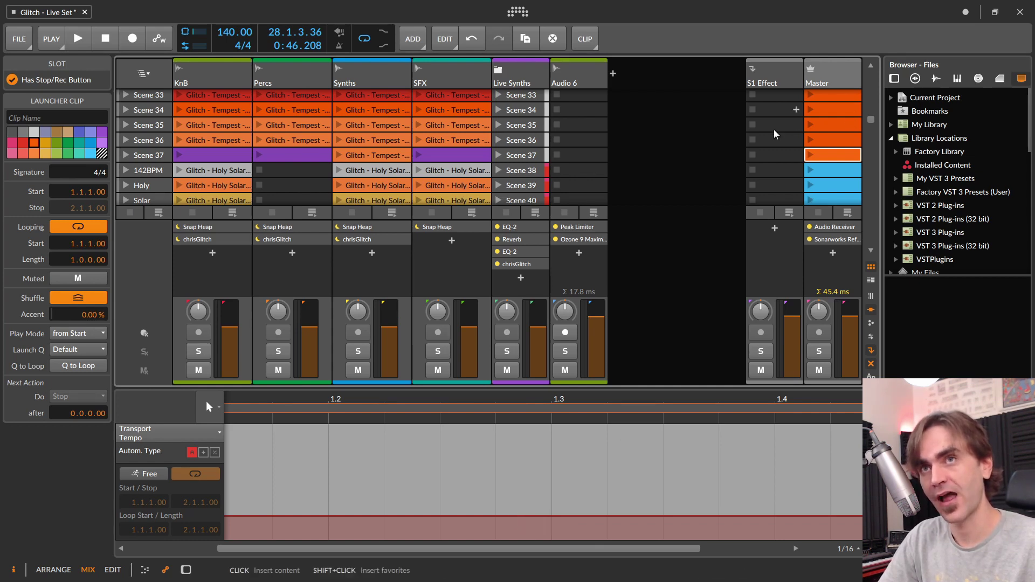
Step: Inspect the blue Scene 99 and orange Scene 114 master tempo clips
scroll(417, 107, up, 5)
scroll(835, 104, down, 14)
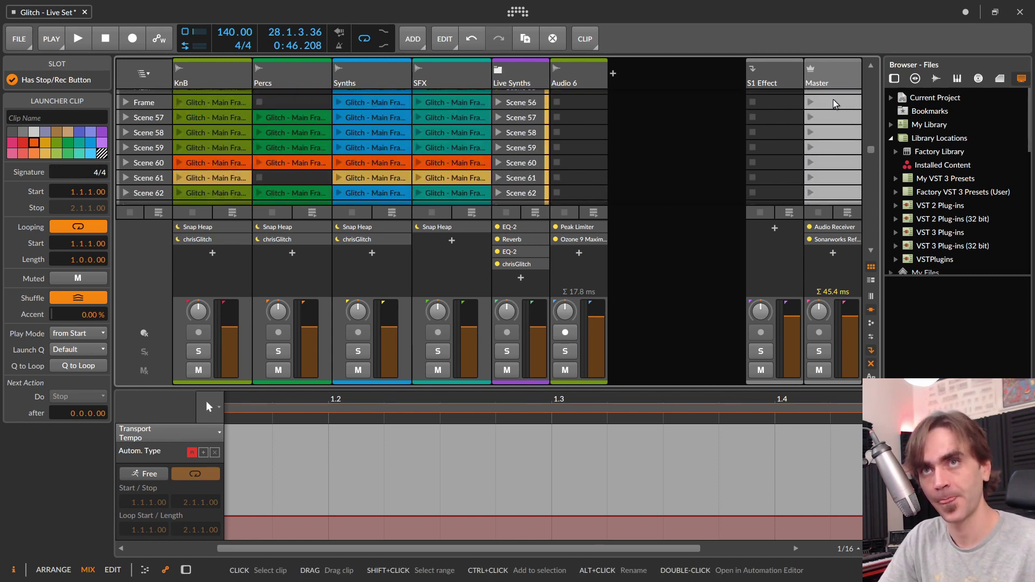
scroll(837, 108, down, 8)
scroll(839, 118, down, 3)
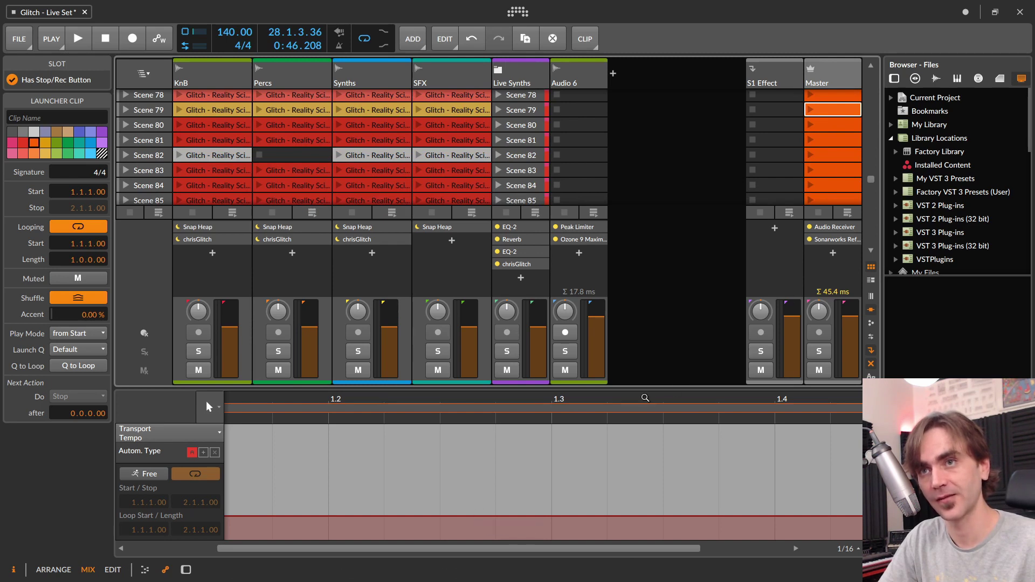
scroll(836, 167, down, 5)
click(850, 169)
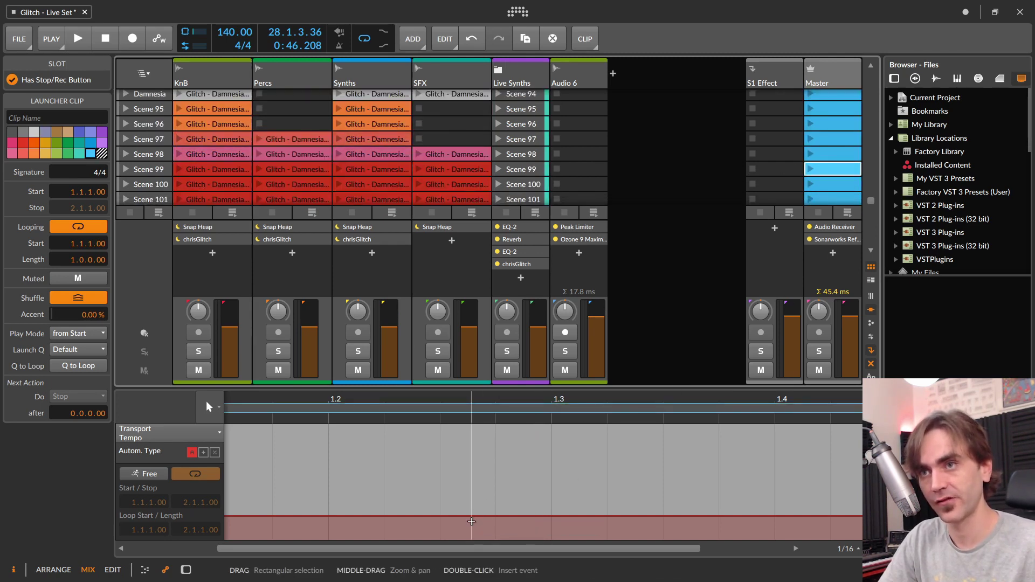
scroll(817, 143, down, 5)
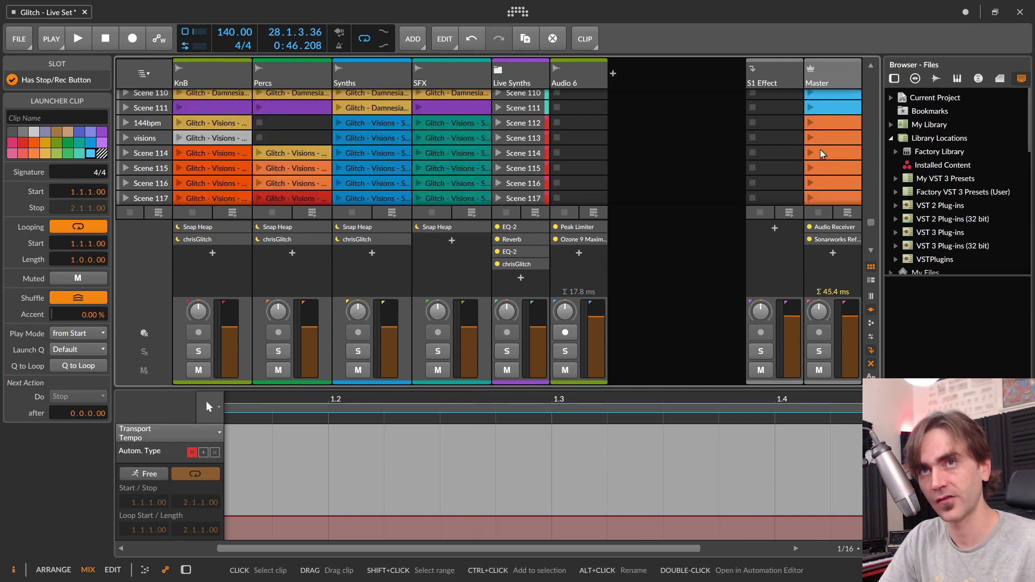
click(817, 154)
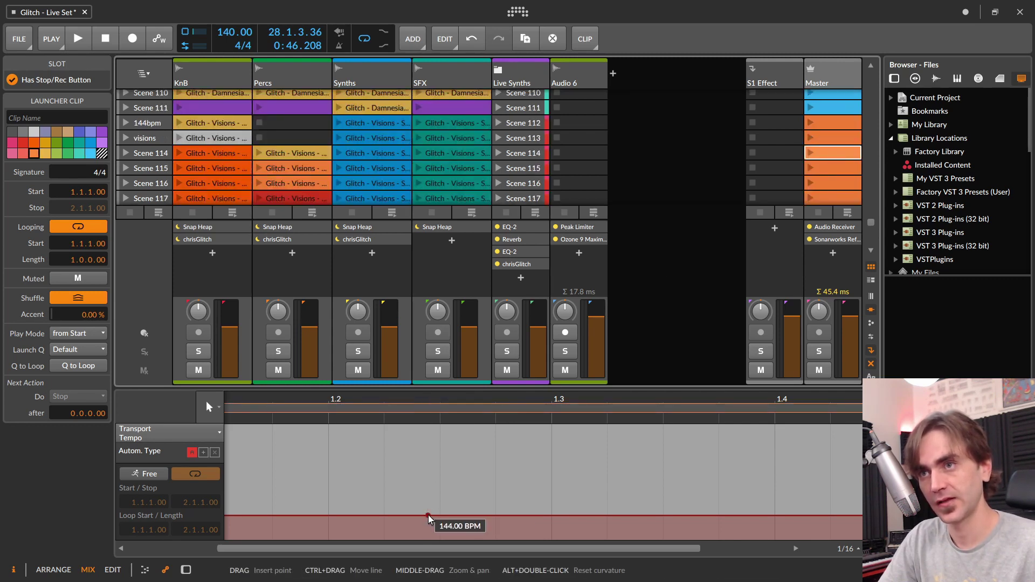
scroll(672, 156, up, 15)
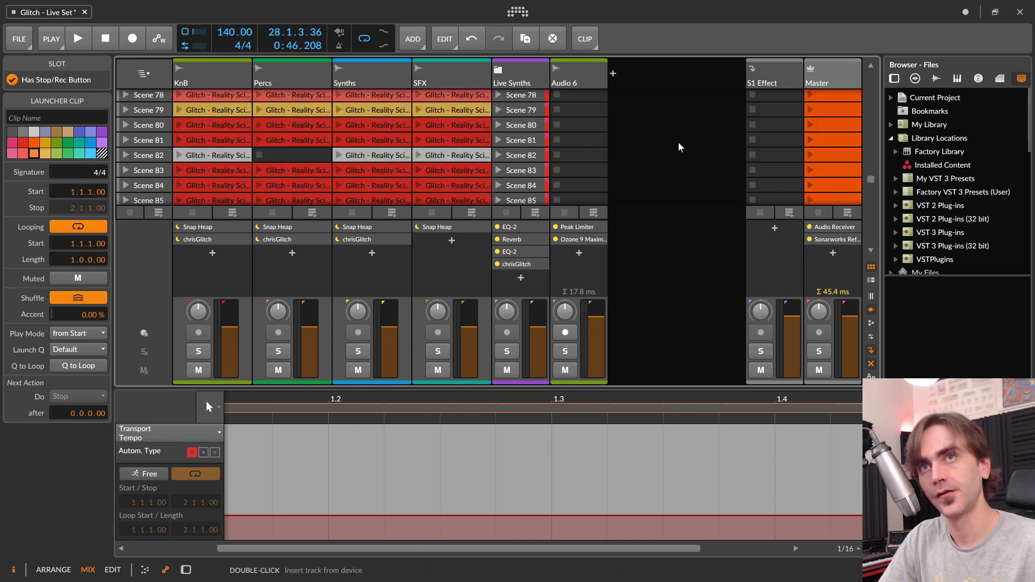
scroll(652, 171, up, 12)
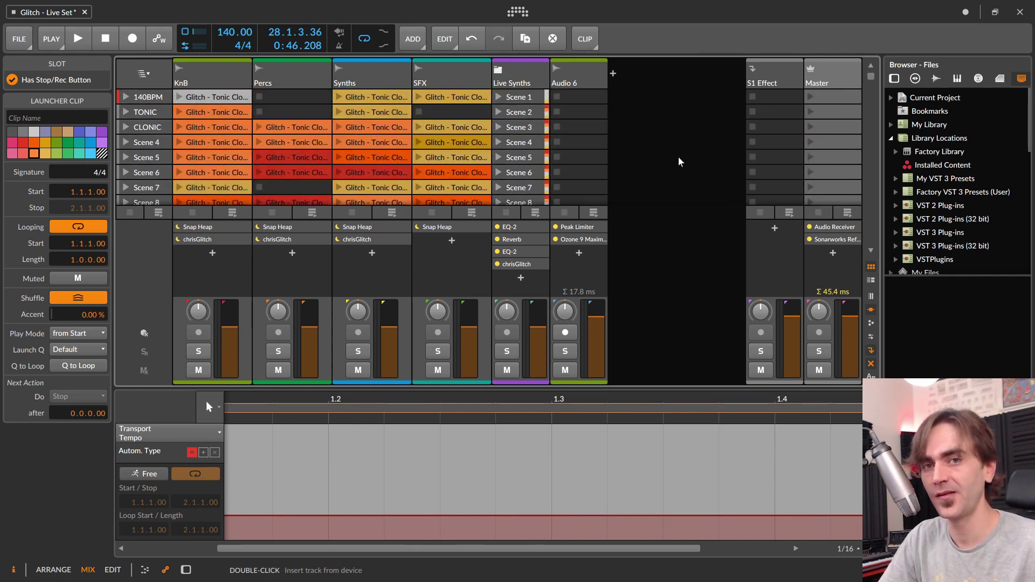
scroll(680, 162, down, 4)
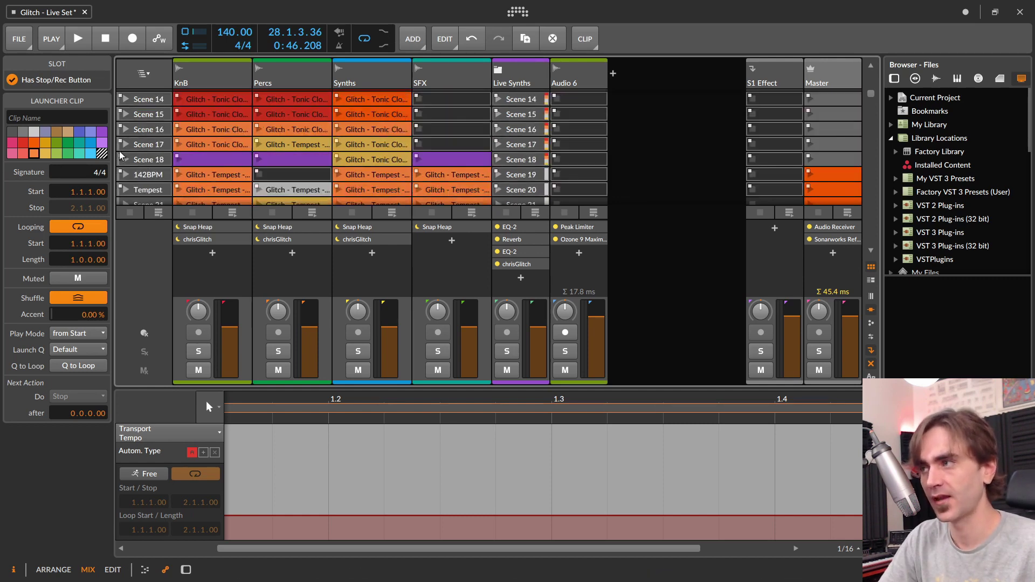
Step: Launch Scenes 17 and 16, Percs clips on Scenes 21, 22 and 25, then Scene 23 at 142 BPM
click(125, 144)
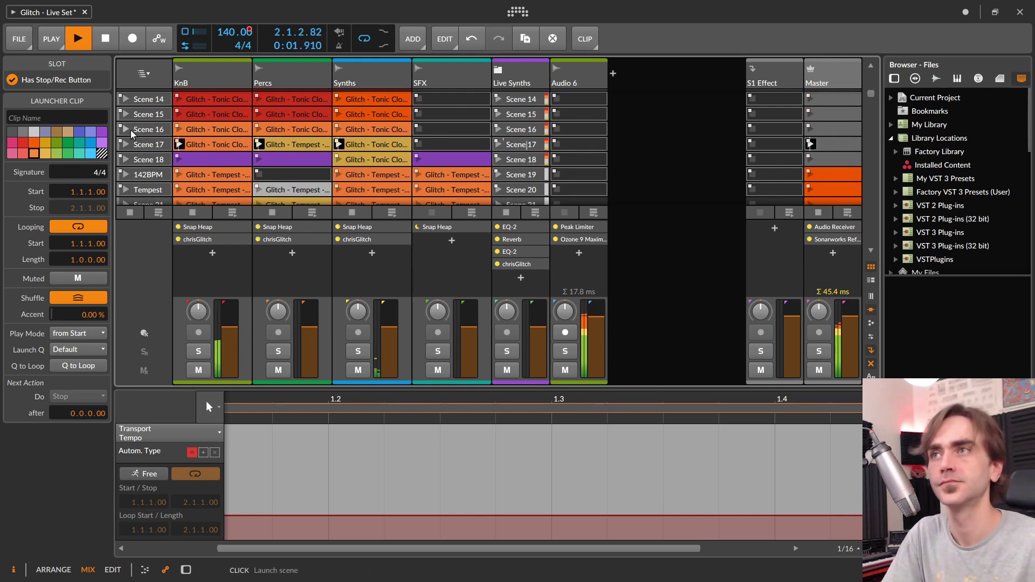
click(126, 130)
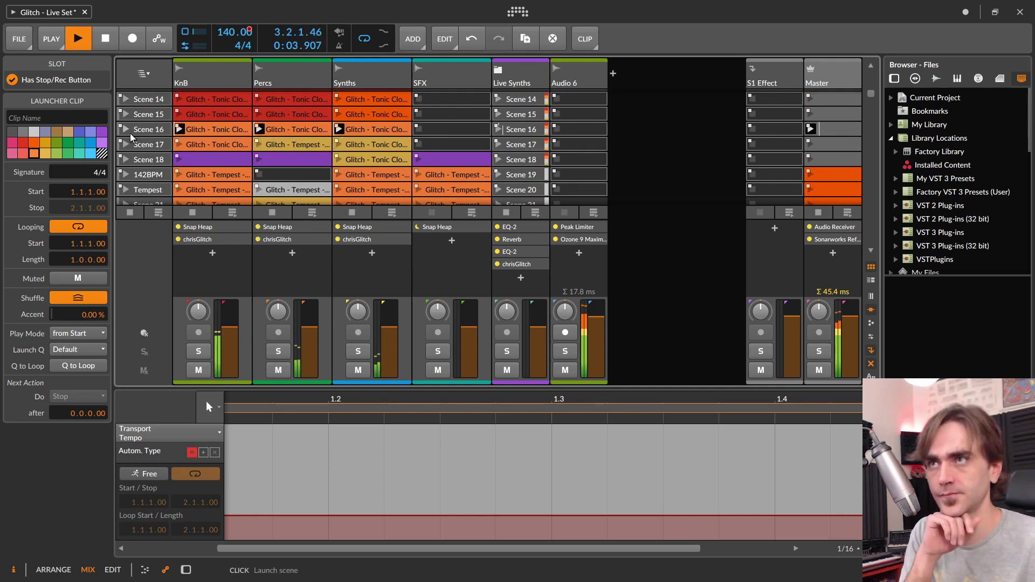
scroll(215, 183, down, 3)
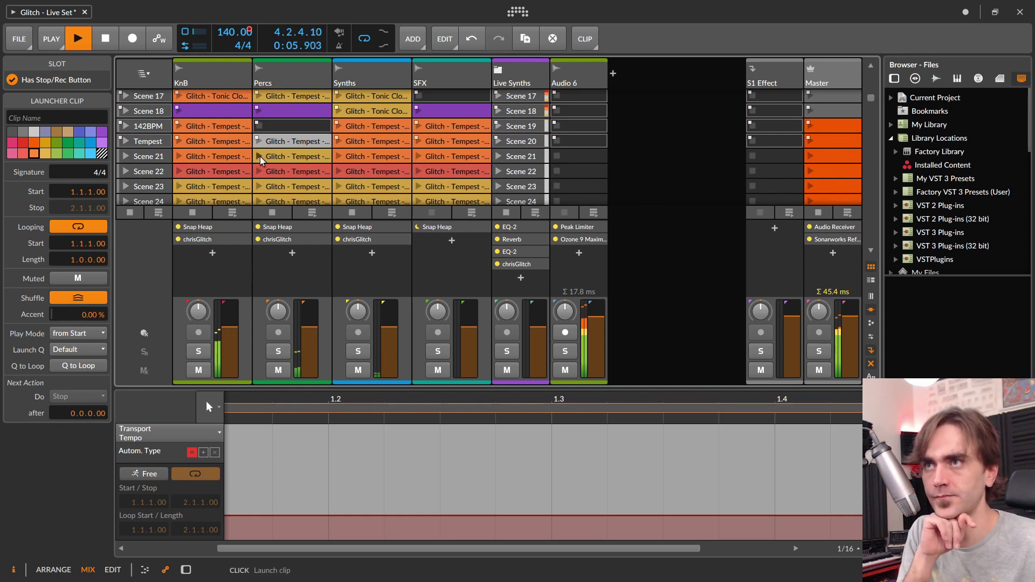
click(259, 156)
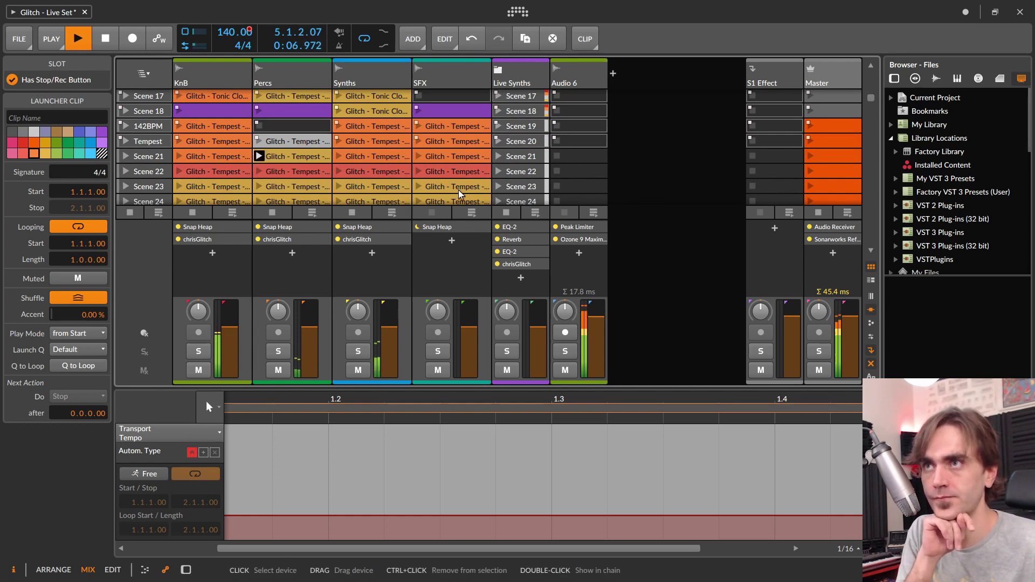
click(260, 172)
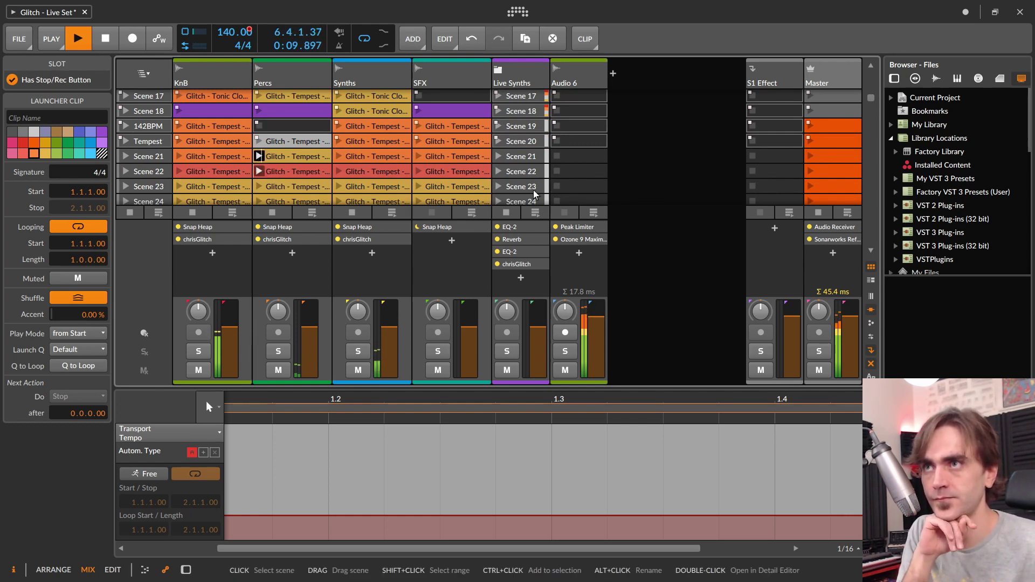
scroll(678, 162, down, 3)
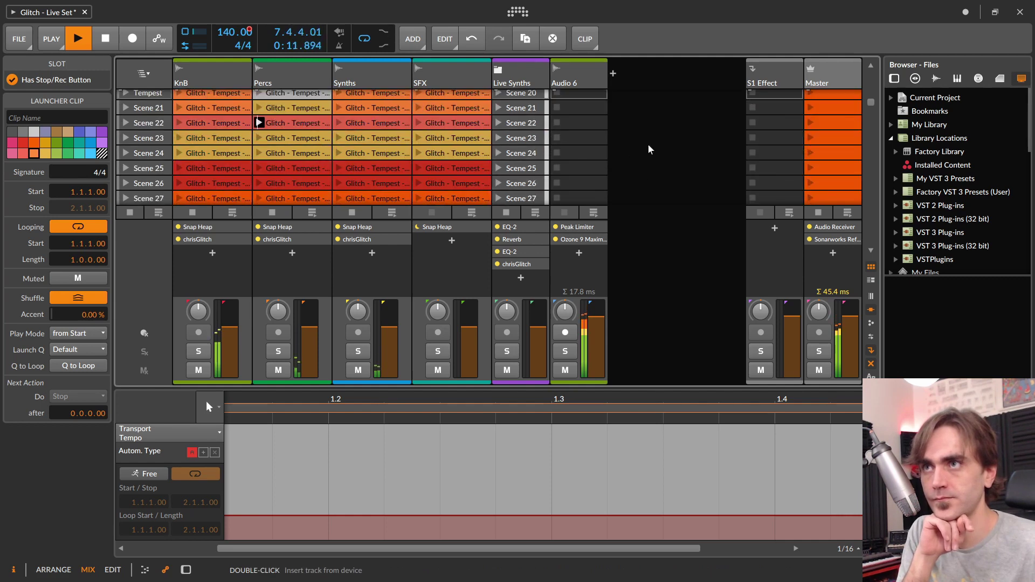
click(259, 169)
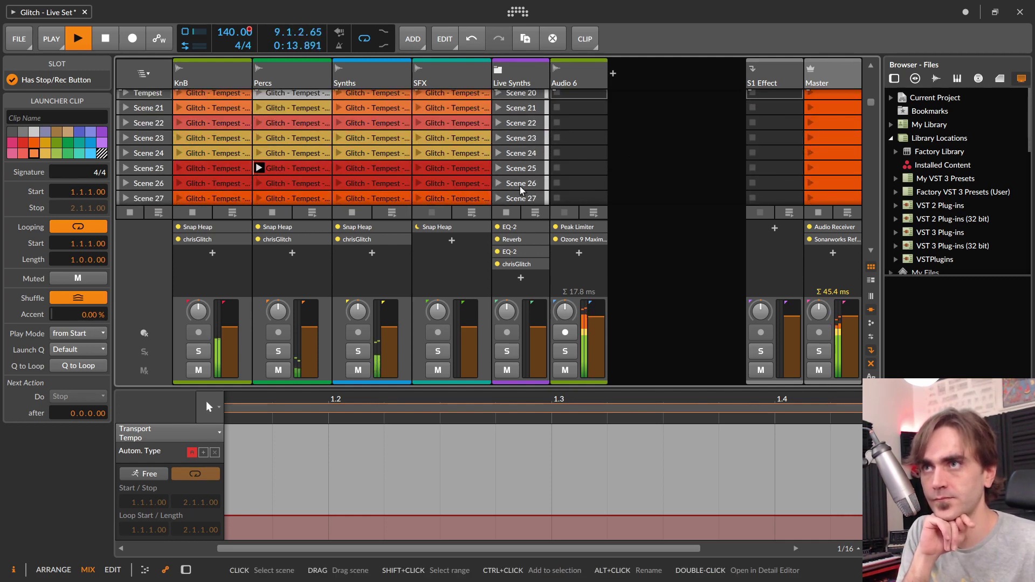
scroll(588, 154, up, 3)
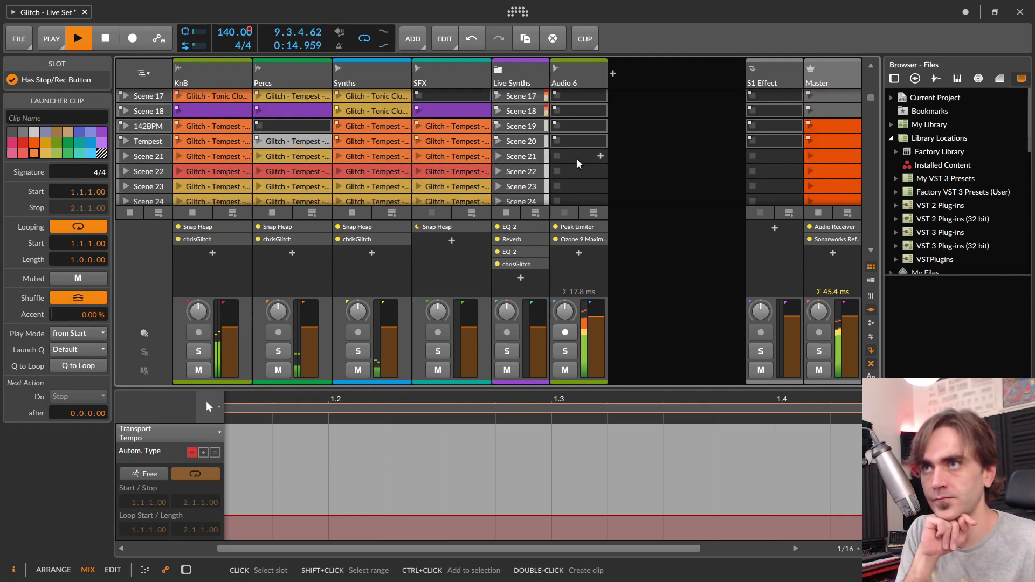
click(129, 187)
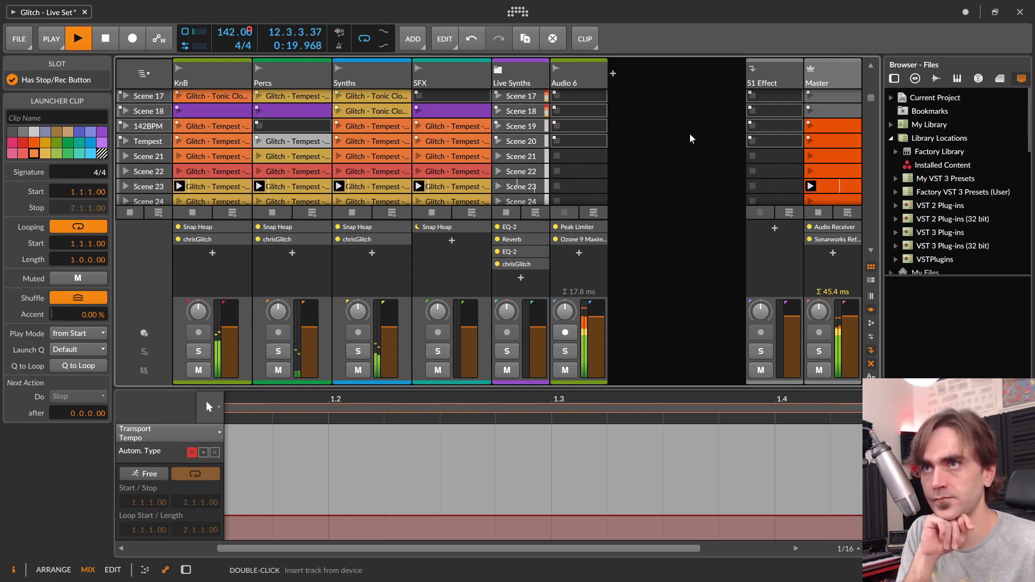
Step: Launch the Percs Scene 49 clip, then Scene 85 so the tempo becomes 143 BPM
scroll(700, 130, down, 3)
scroll(700, 129, down, 5)
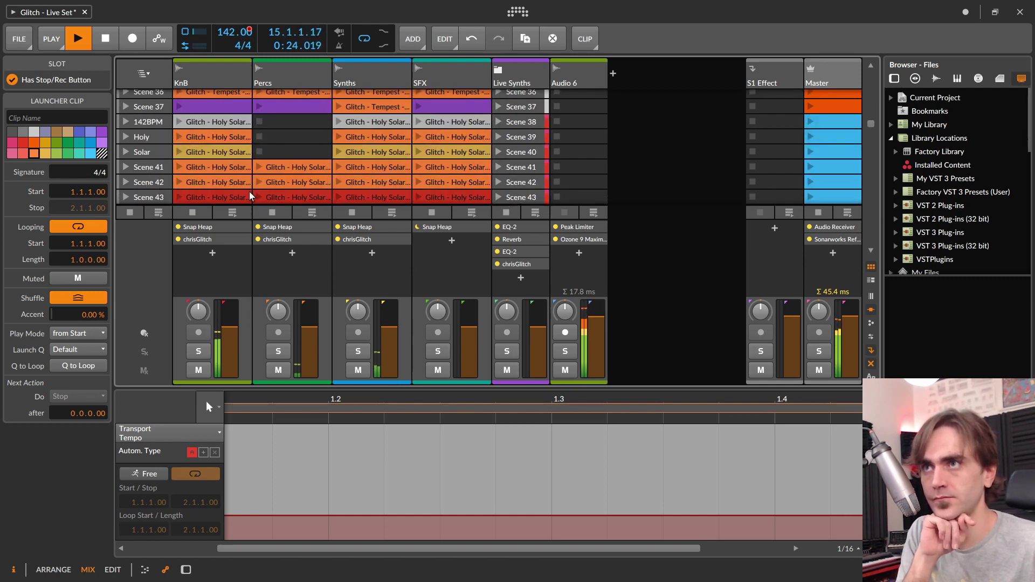
scroll(264, 164, down, 3)
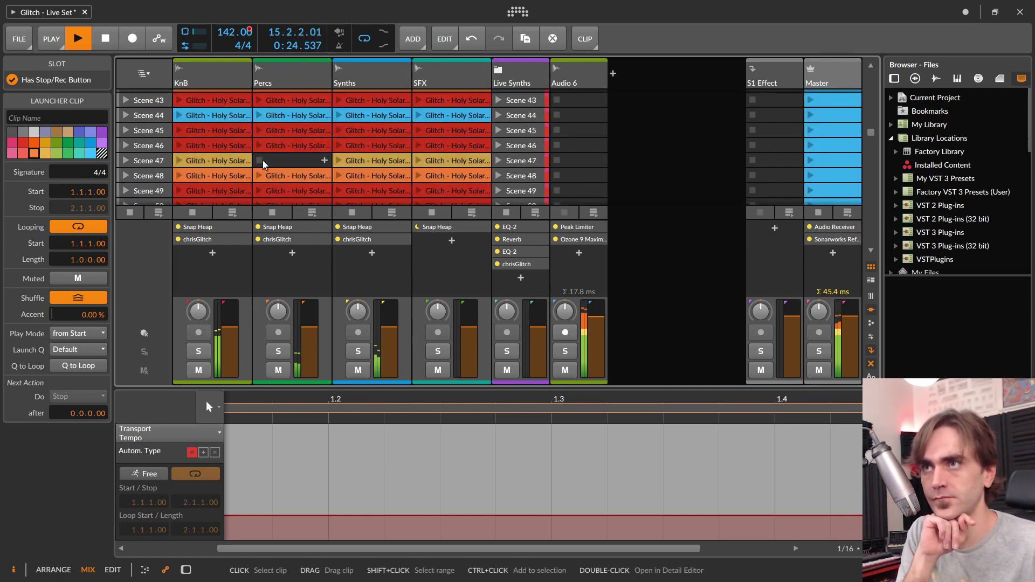
click(260, 192)
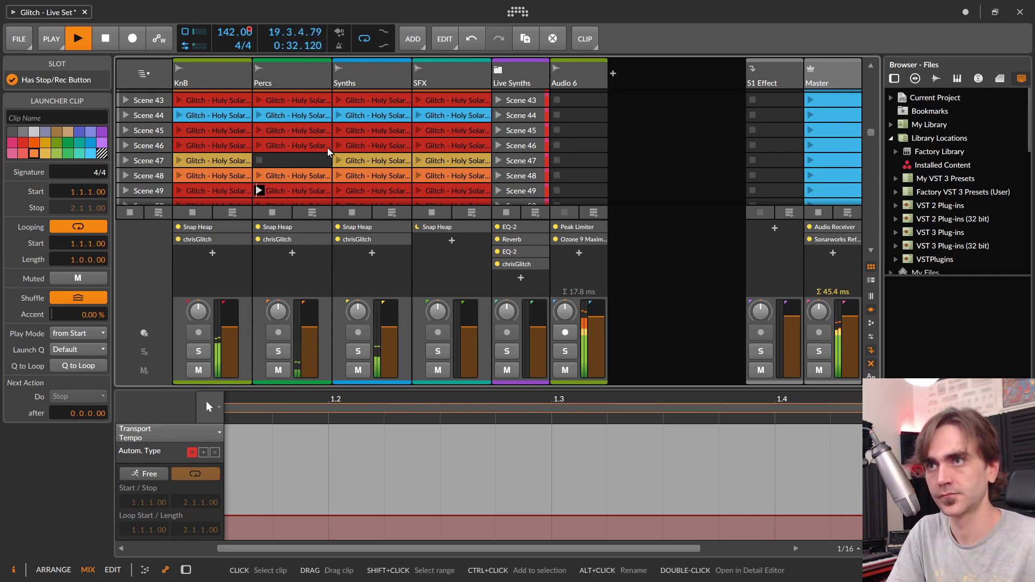
scroll(329, 153, down, 6)
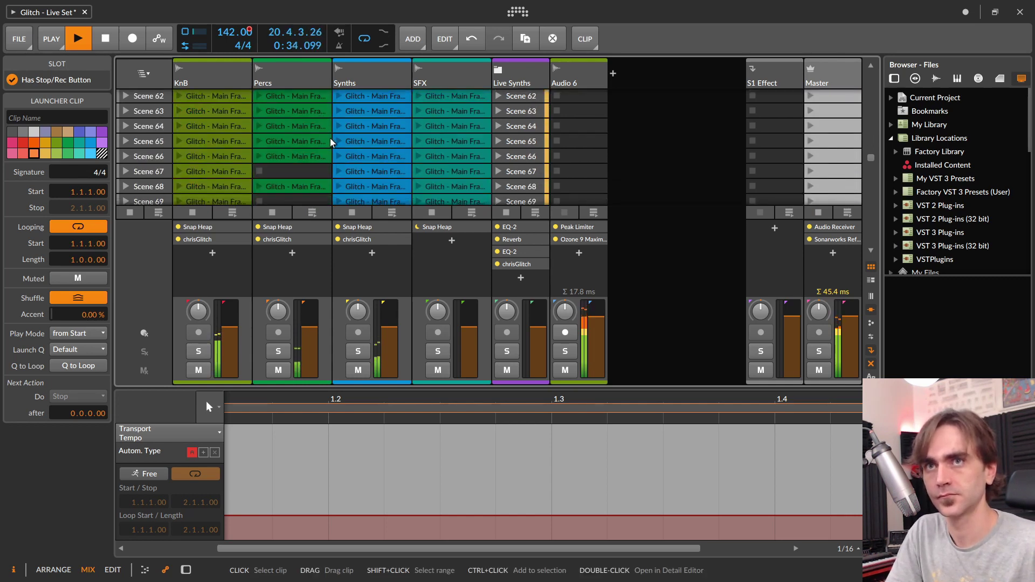
scroll(336, 139, down, 6)
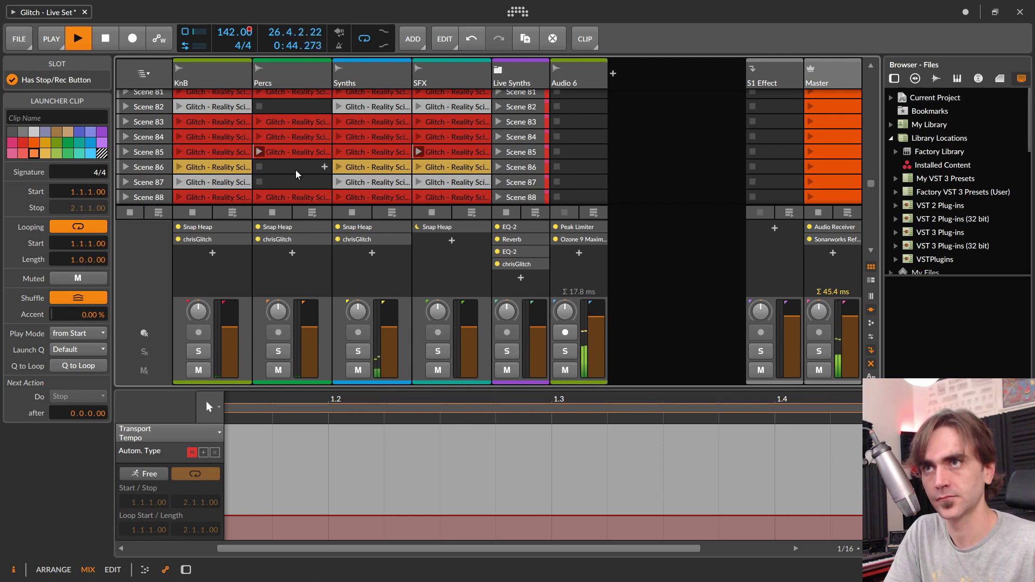
click(126, 152)
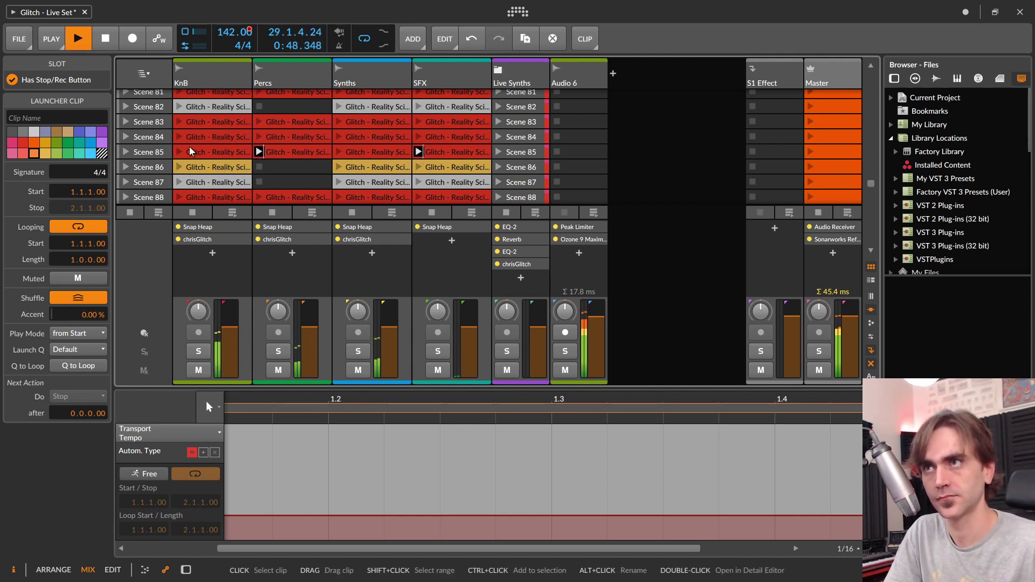
click(128, 154)
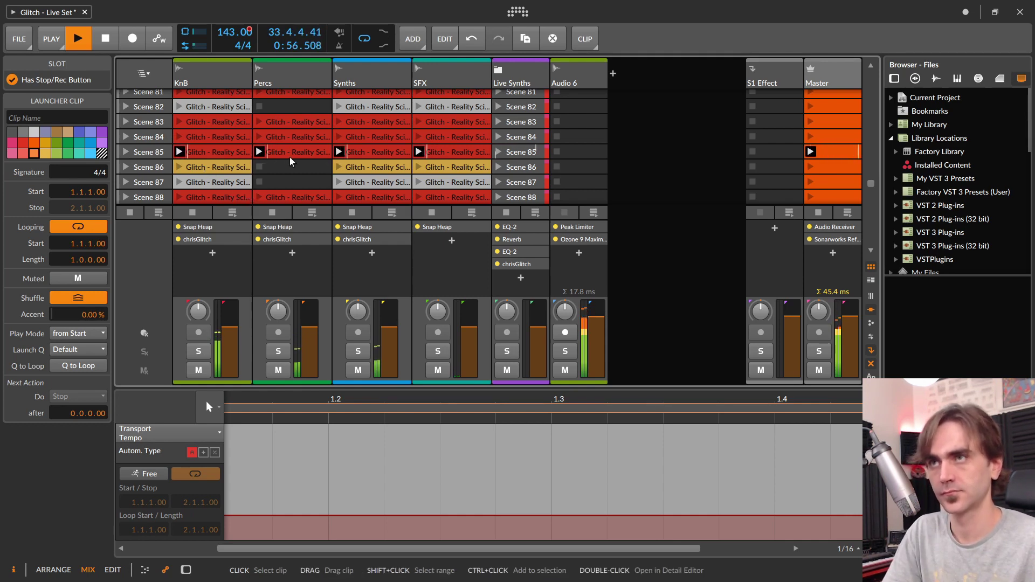
Step: Open KnB's device chain, adjust chrisGlitch's wet/dry mix, stop playback, and pick the Percs Scene 44 clip
double_click(200, 237)
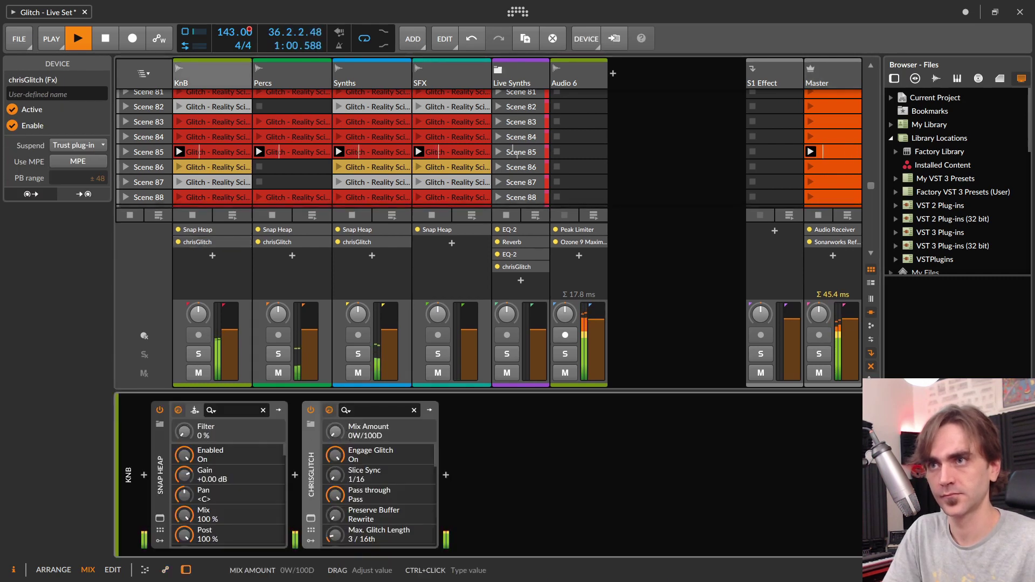
drag(335, 431, 335, 464)
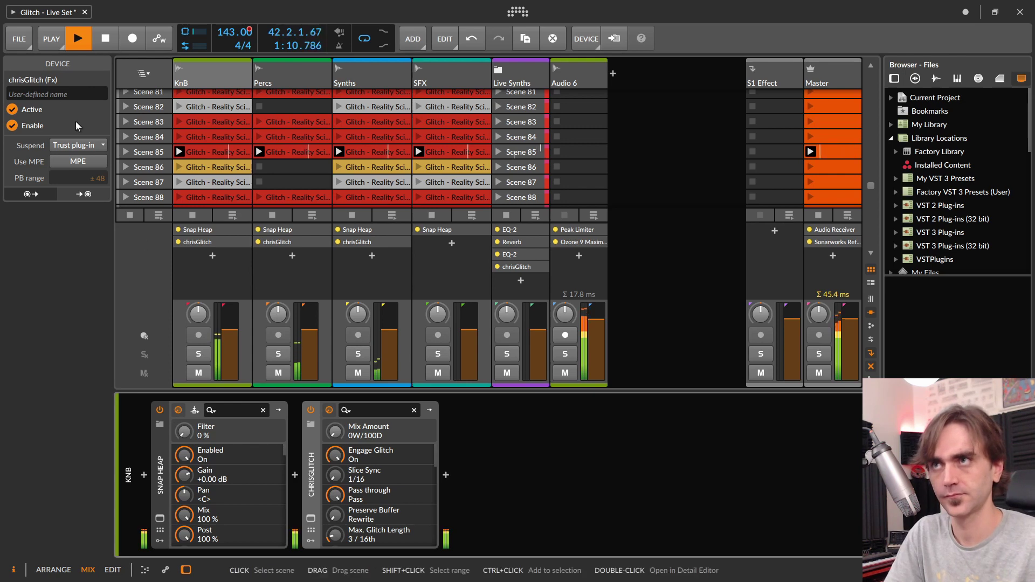
click(104, 37)
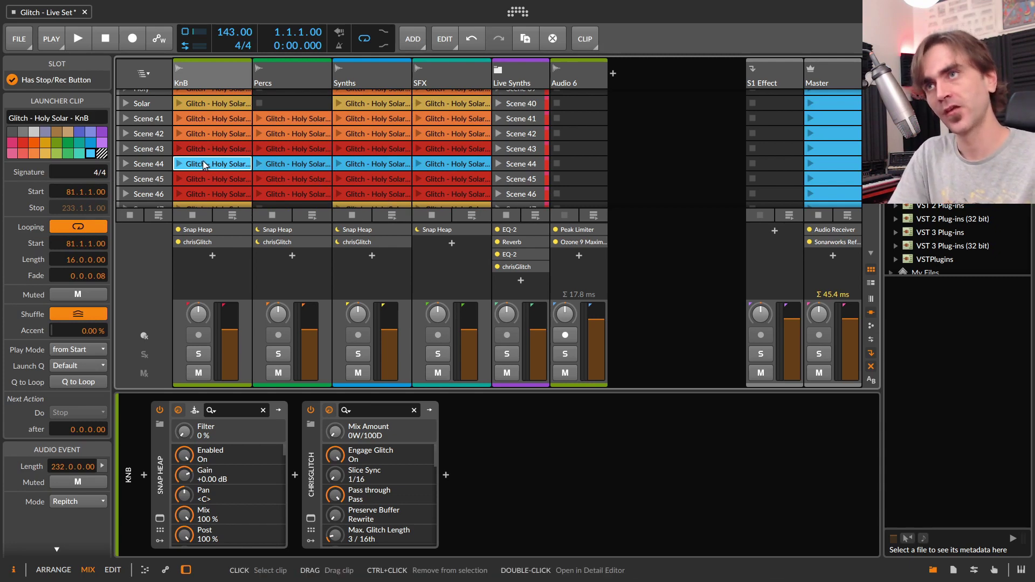
click(296, 165)
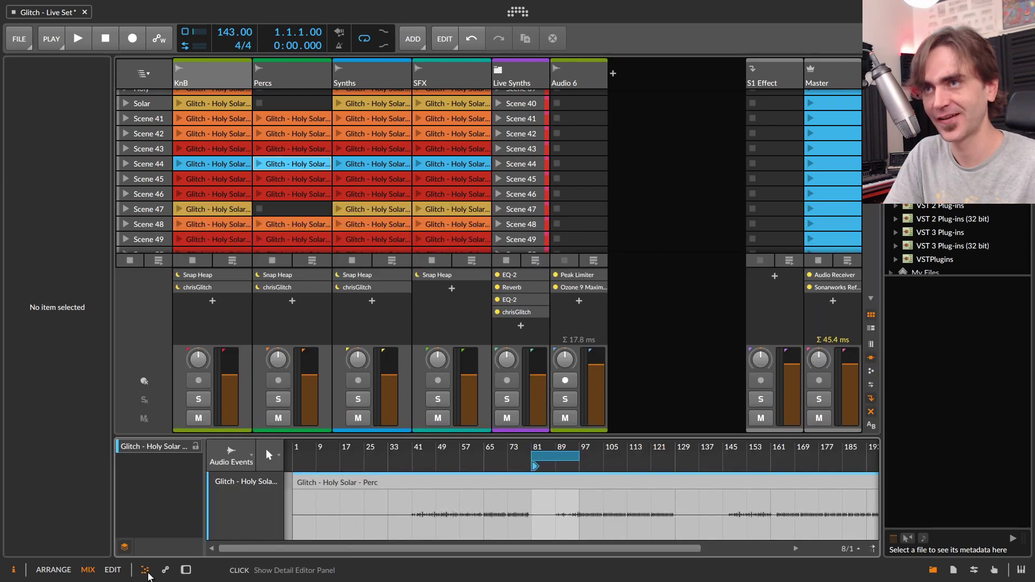
Step: View the KnB and Percs Scene 44 clips' audio in the Detail Editor, then launch Scene 44
click(145, 571)
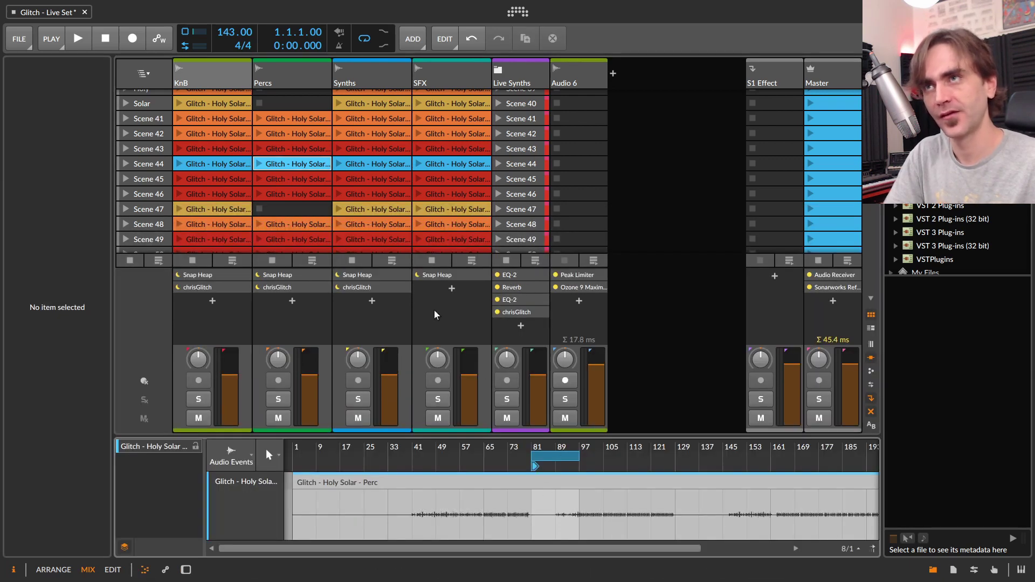
scroll(558, 515, up, 5)
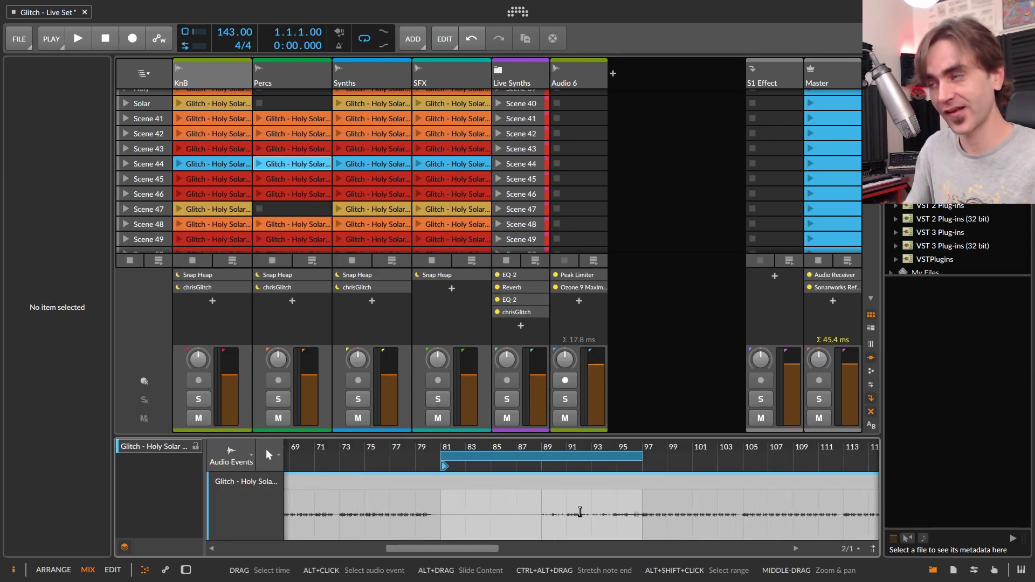
click(219, 167)
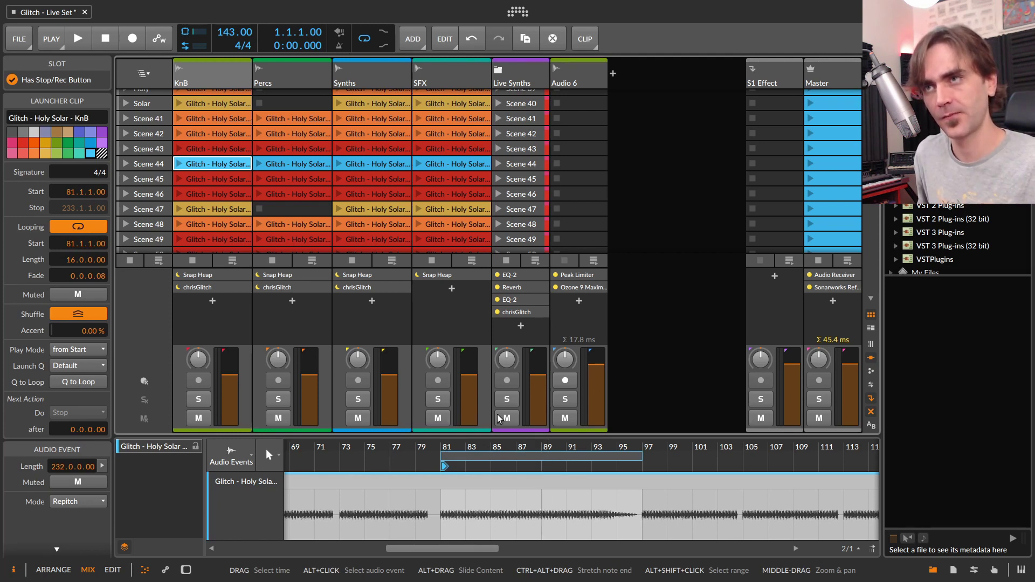
click(305, 166)
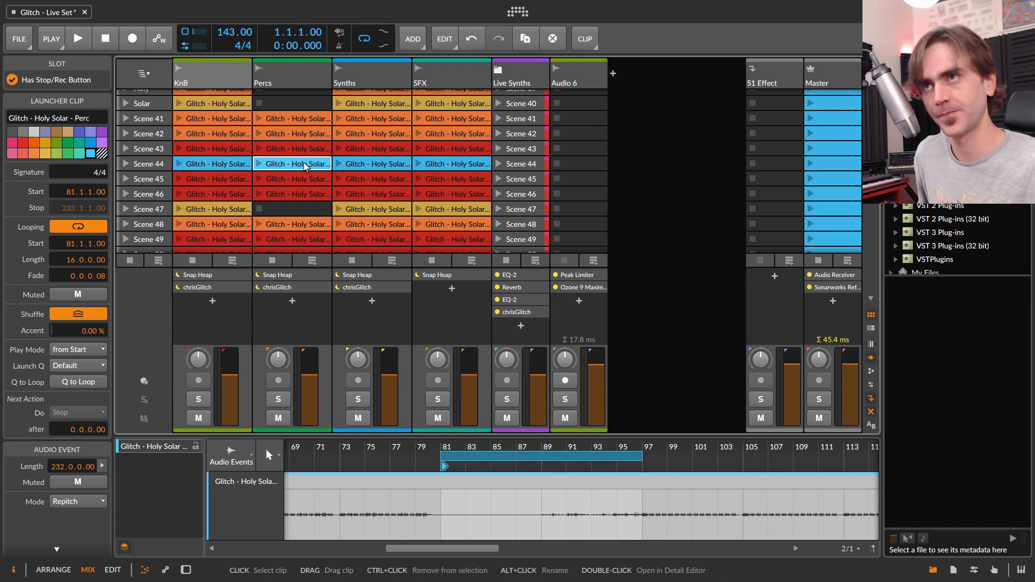
click(126, 164)
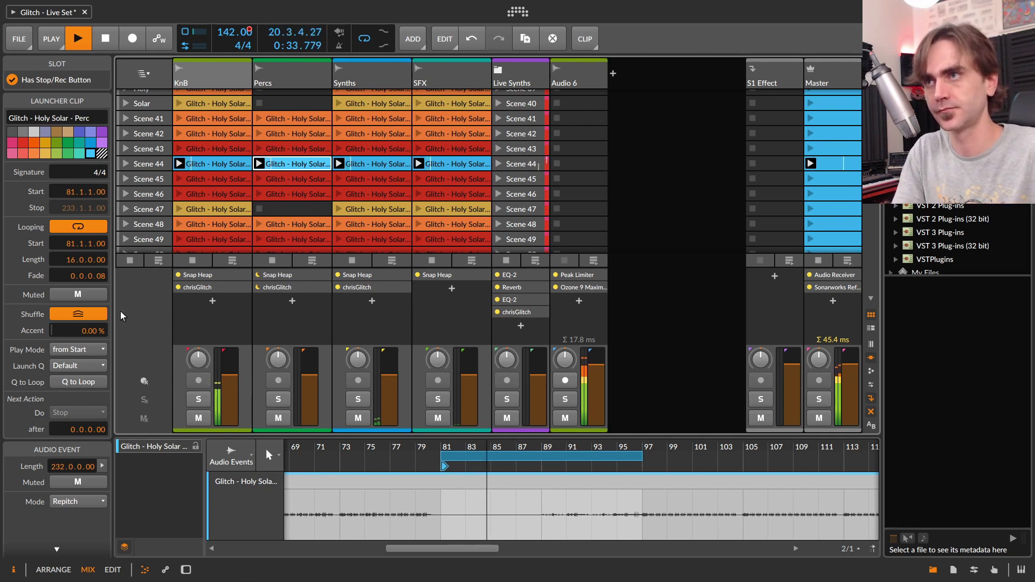
Step: Stop Scene 44, select its four blue clips, and set their next action delay to 4.0.0.00
click(130, 261)
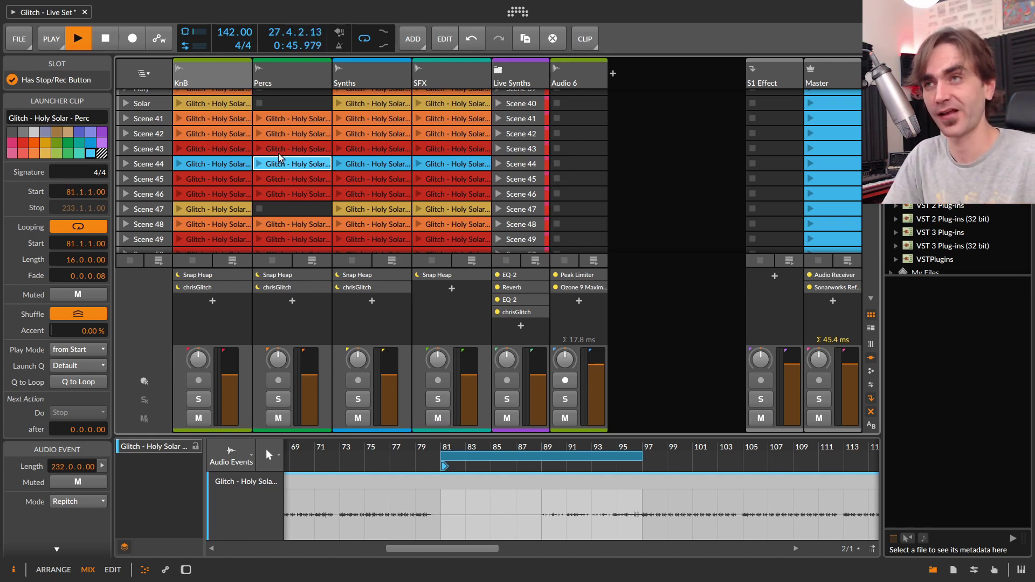
key(Left)
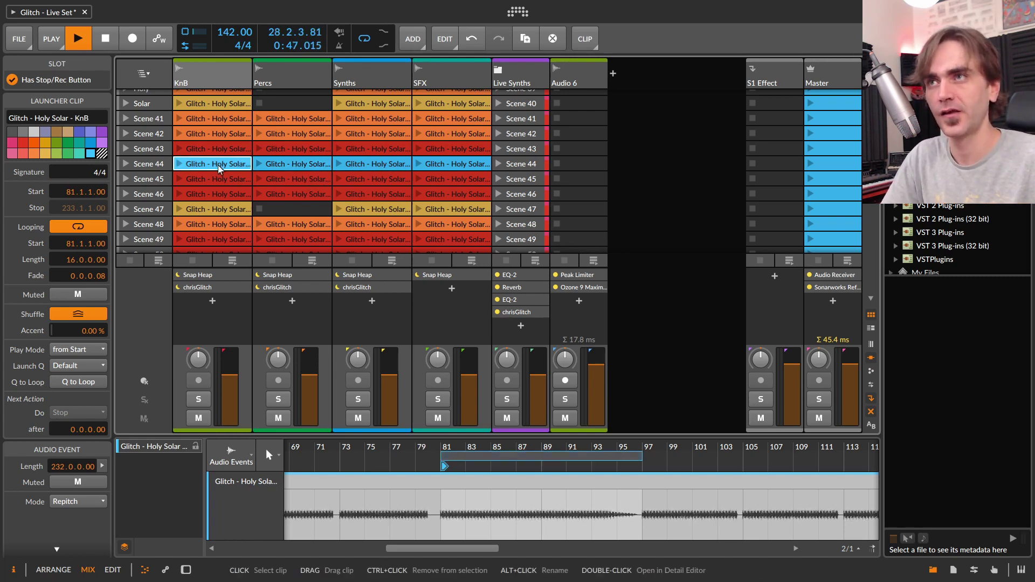
shift+click(461, 162)
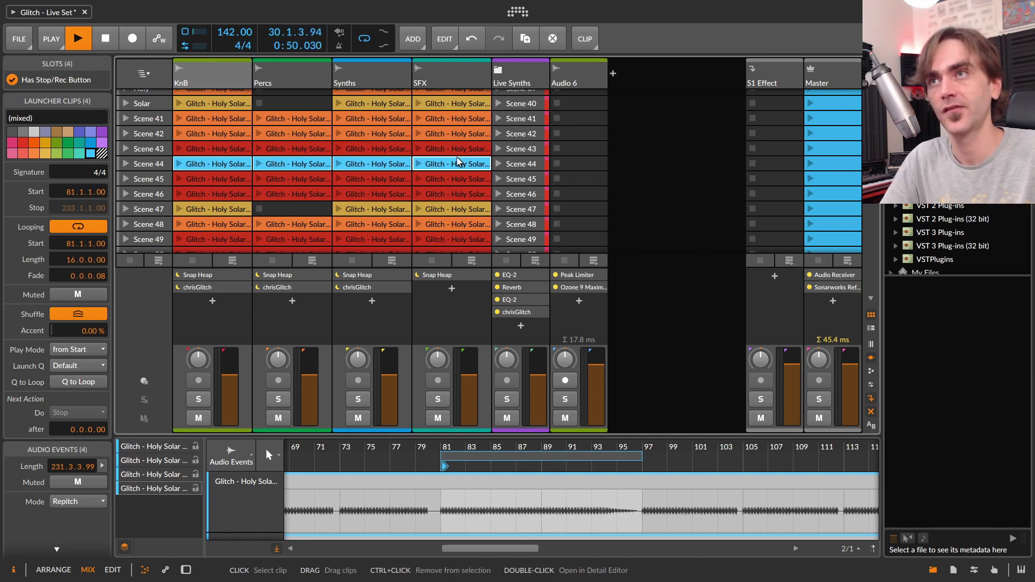
click(458, 164)
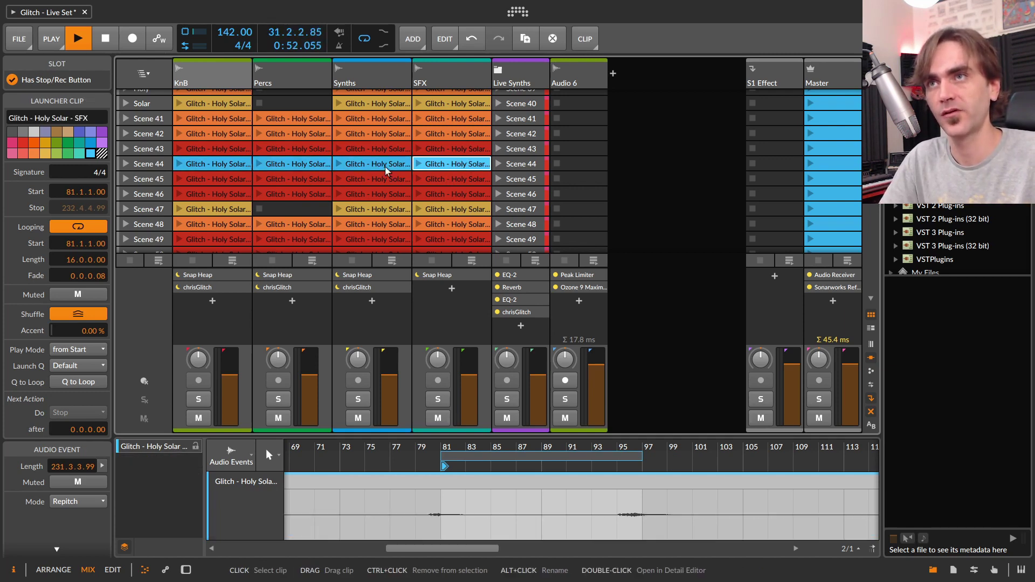
shift+click(210, 164)
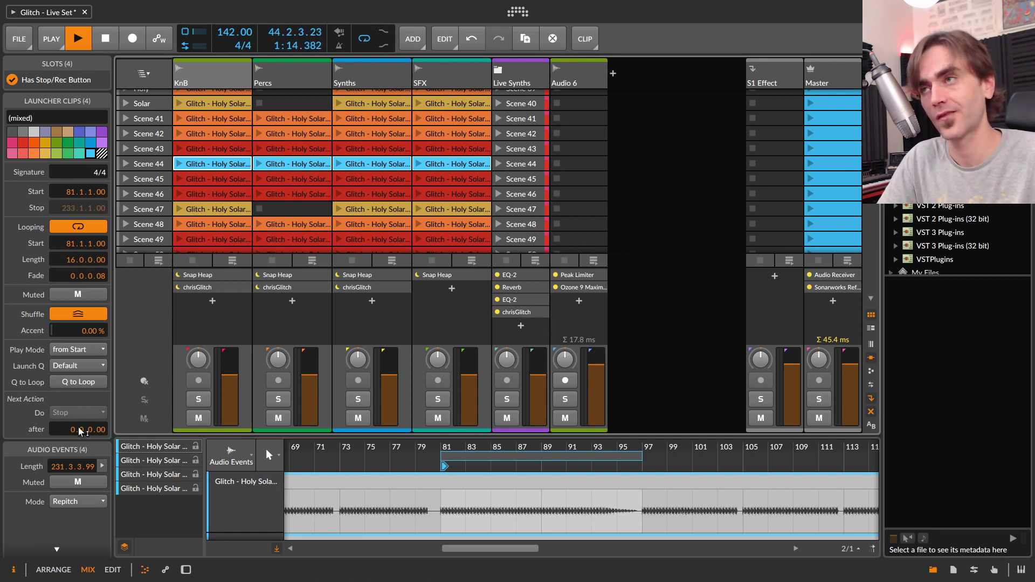
drag(88, 432, 75, 421)
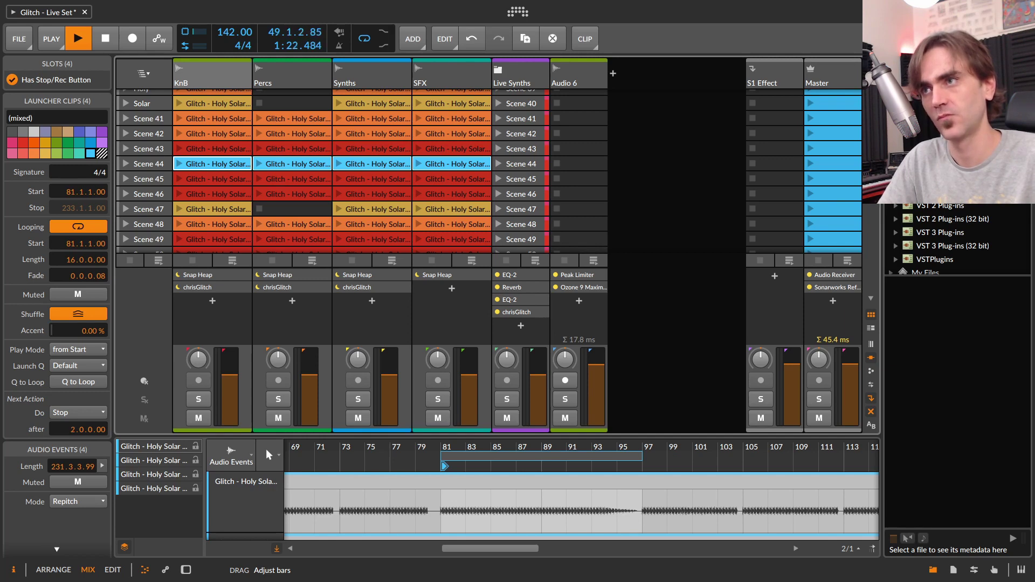
Step: Give the four clips a Play Next action, test it by launching Scene 44, then stop playback
click(70, 414)
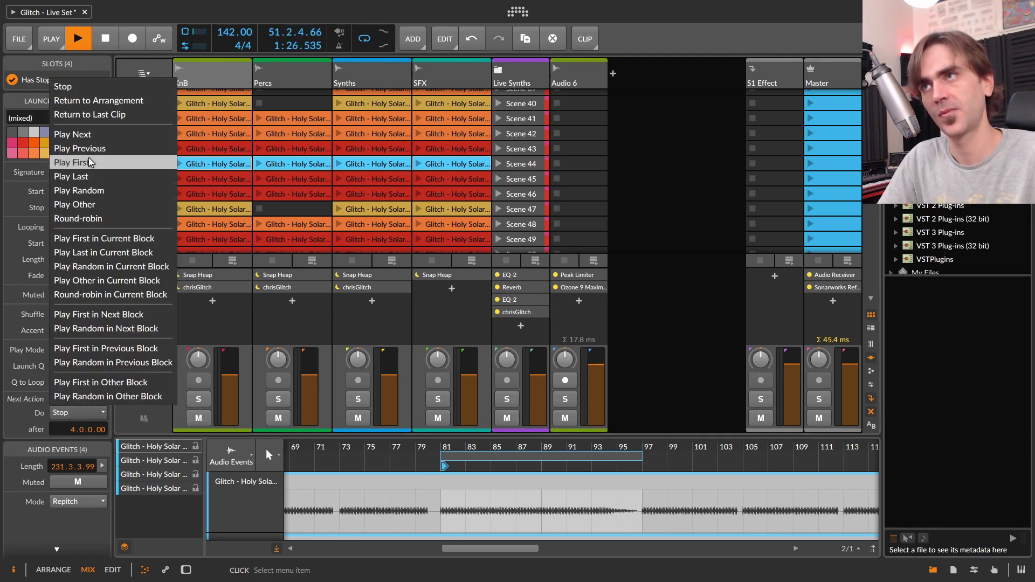
click(110, 136)
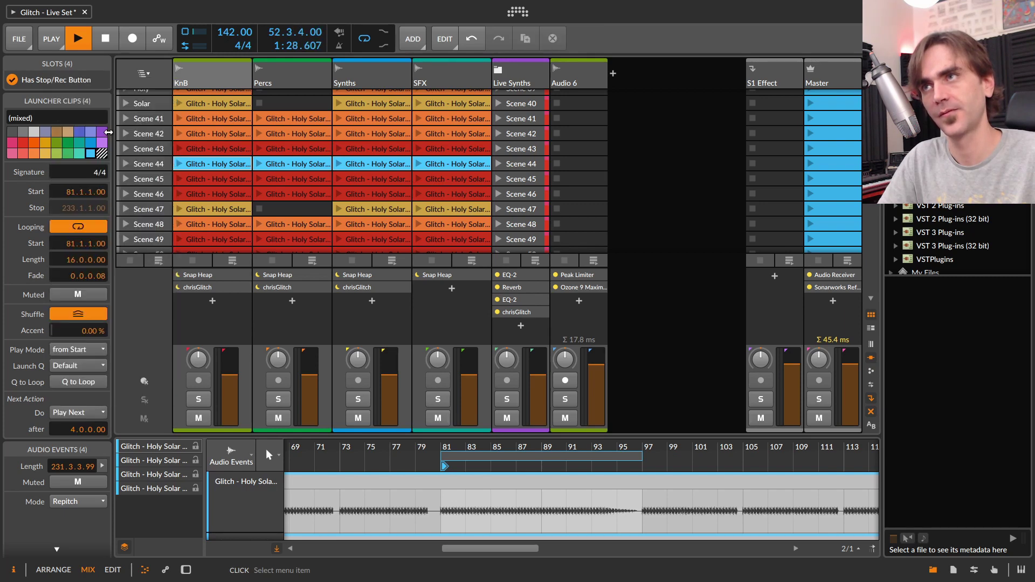
click(127, 165)
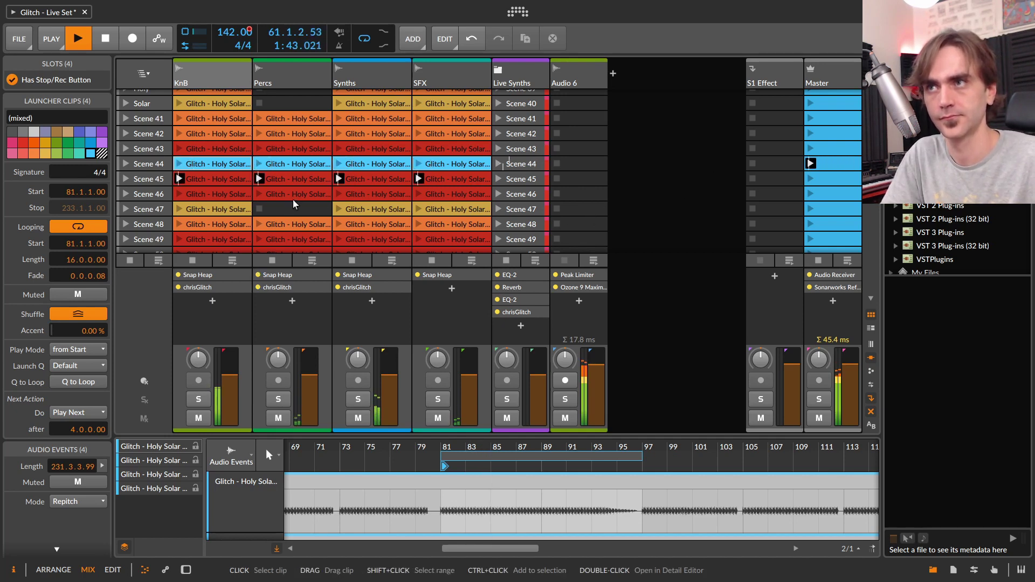
click(217, 171)
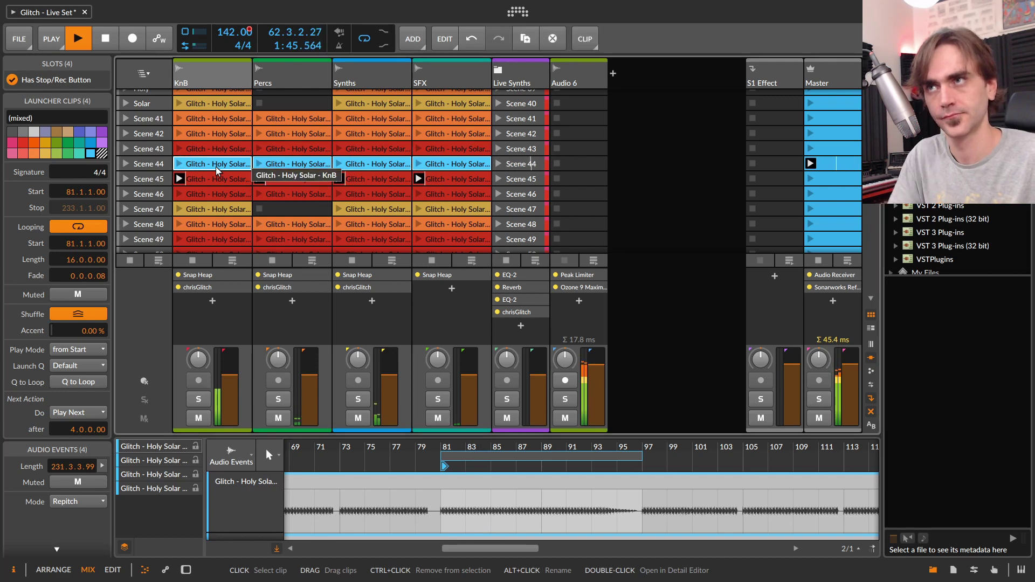
click(106, 47)
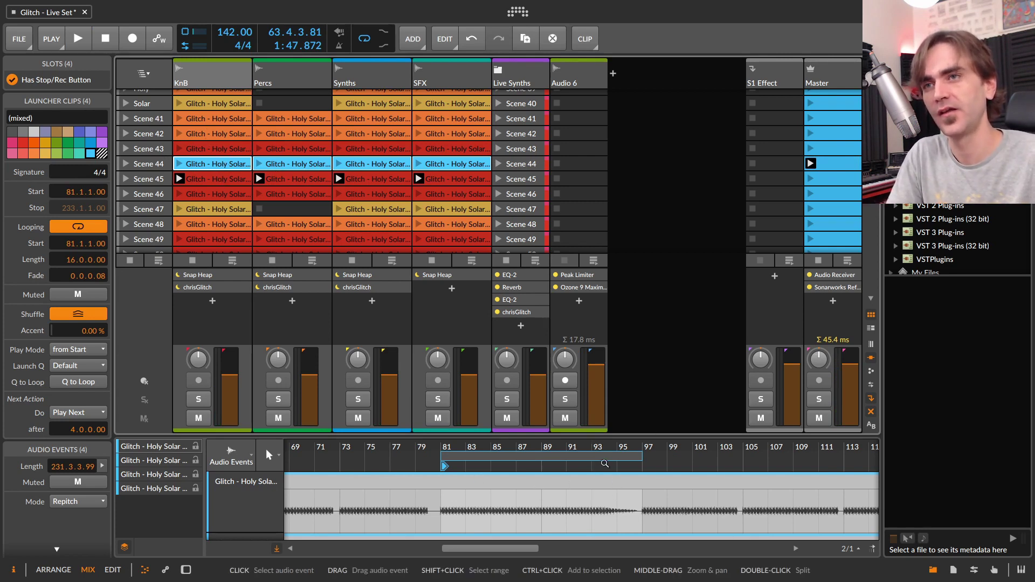
Step: Change the four blue Scene 44 clips' Next Action delay to 16.0.0.00 bars and start playback
click(213, 164)
shift+click(439, 164)
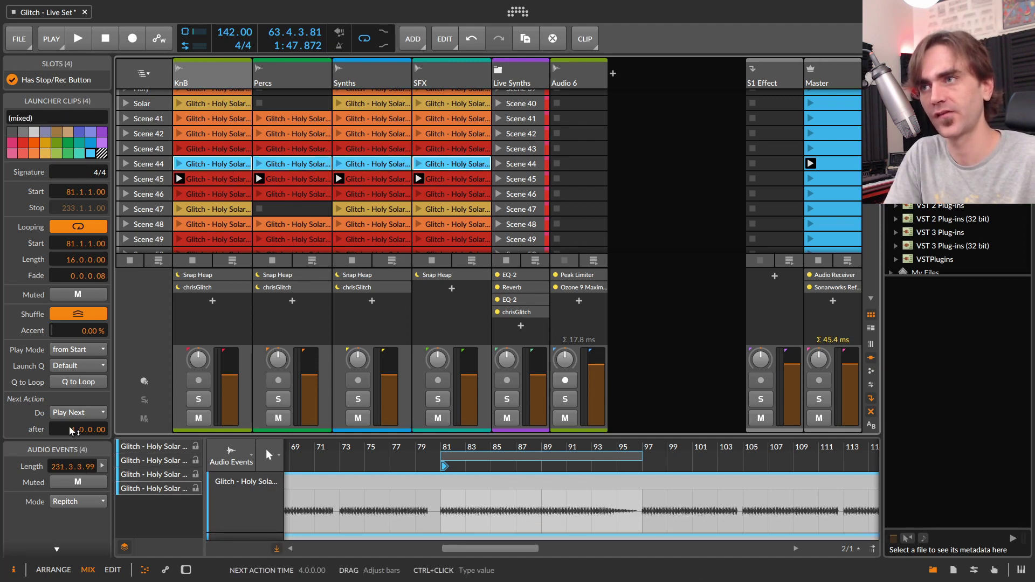
drag(71, 430, 70, 415)
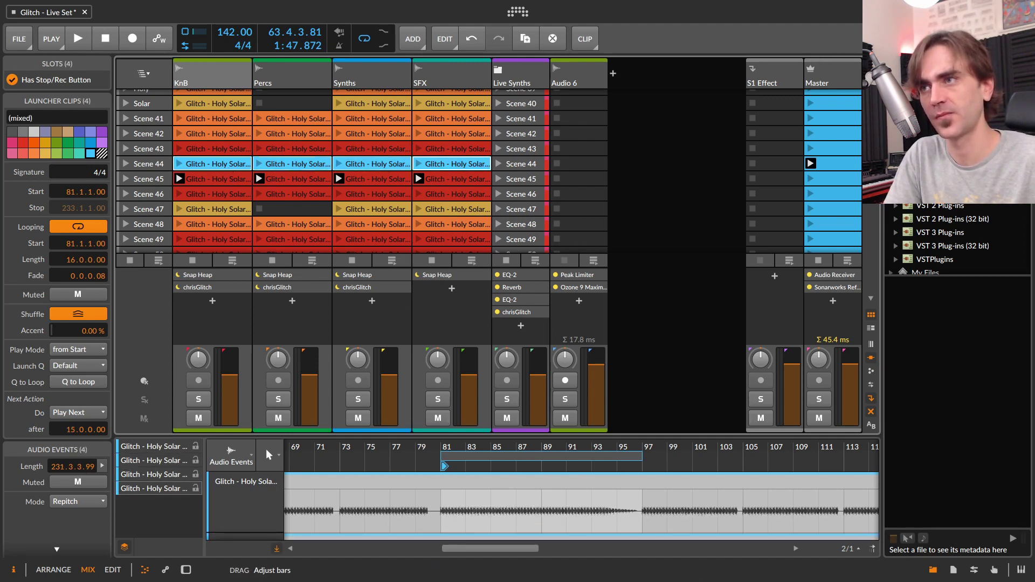
key(space)
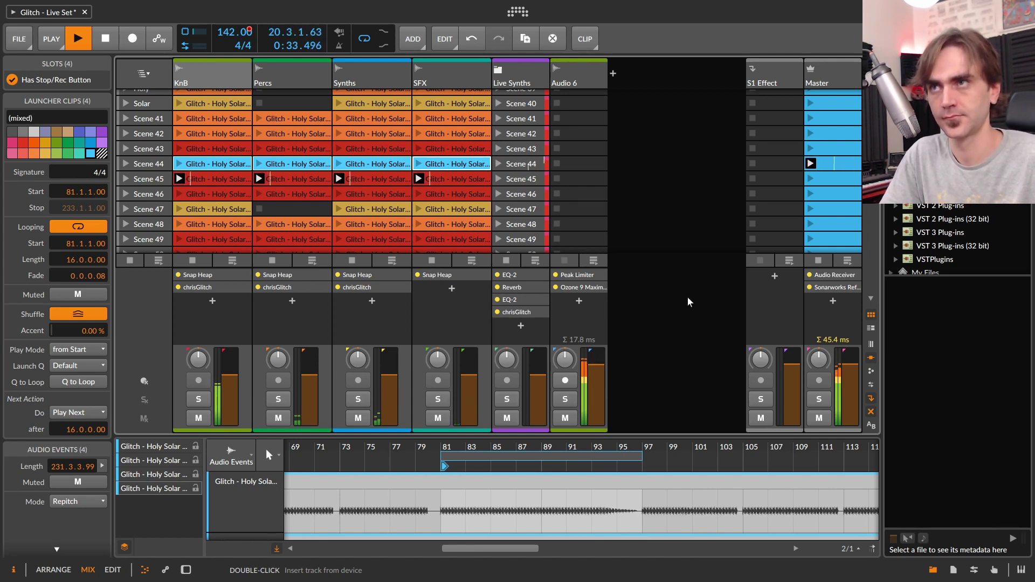
Step: Stop playback, then check the KnB clips in Scenes 45 and 44 to confirm the 16-bar Next Action
key(space)
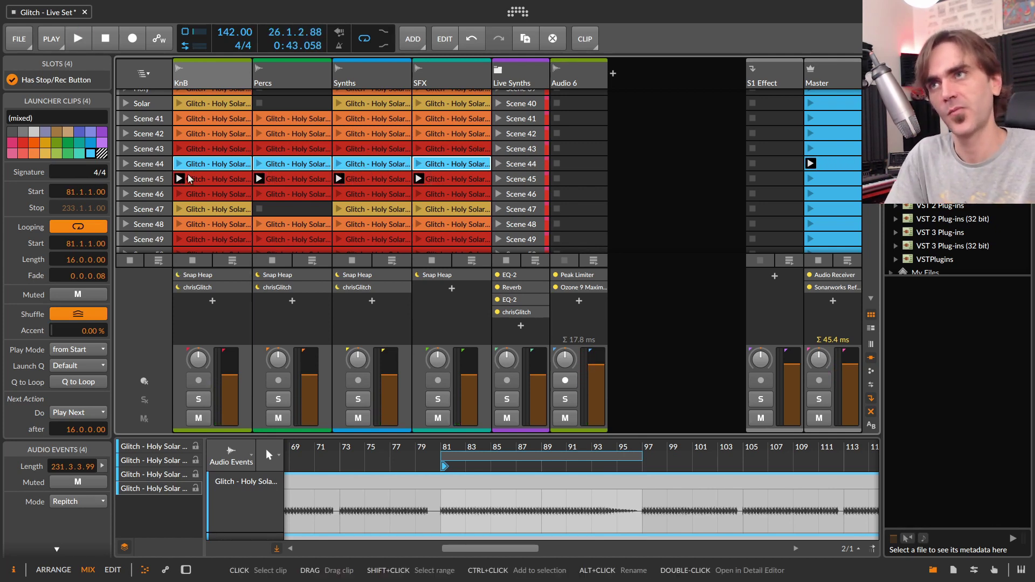
click(214, 178)
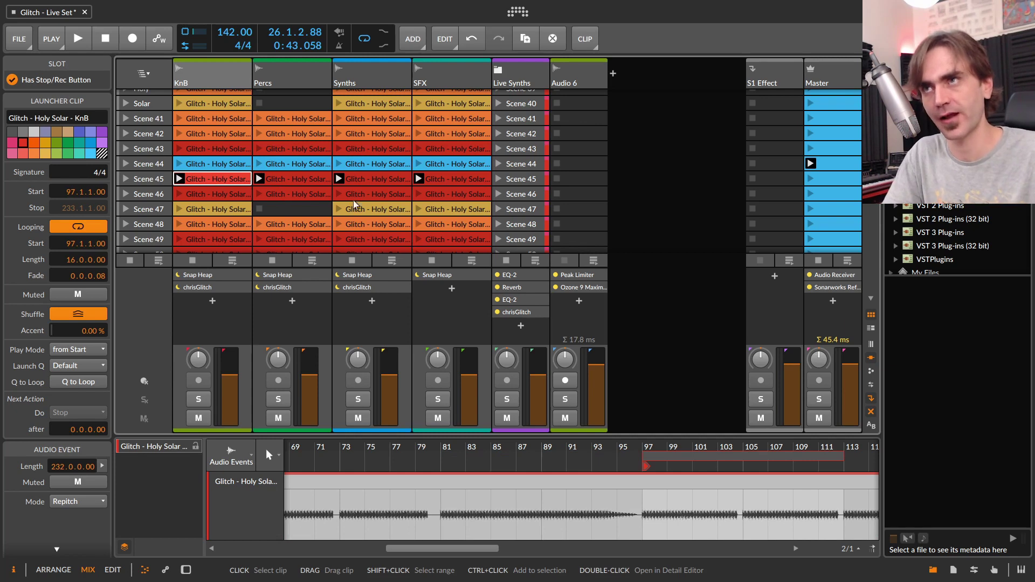
scroll(416, 203, up, 3)
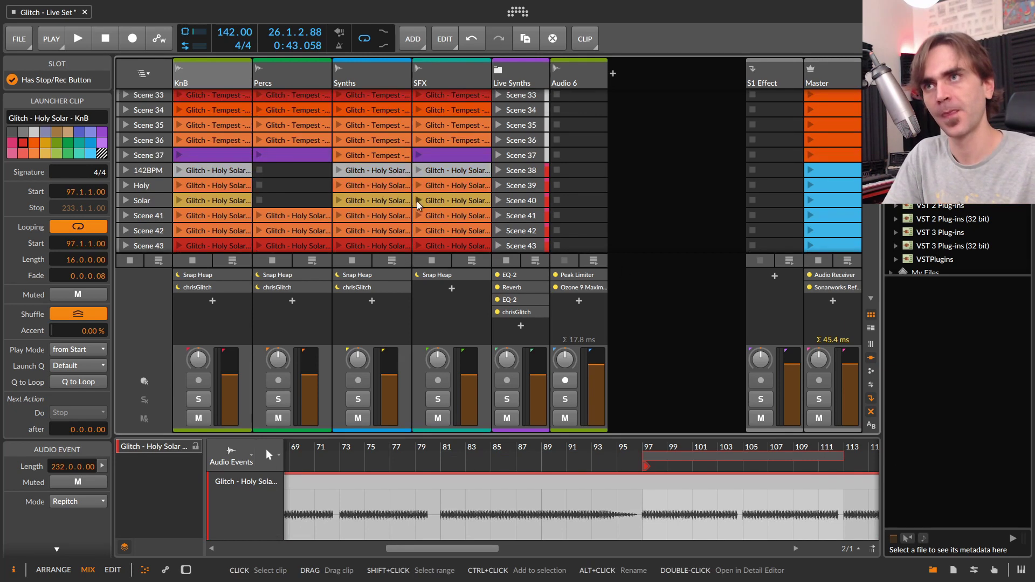
scroll(381, 173, down, 3)
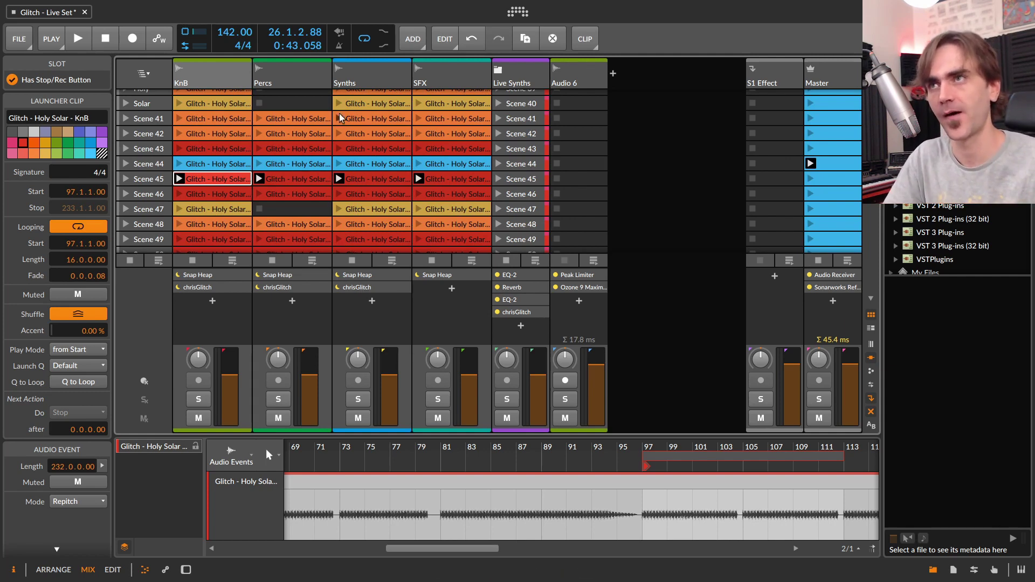
click(219, 165)
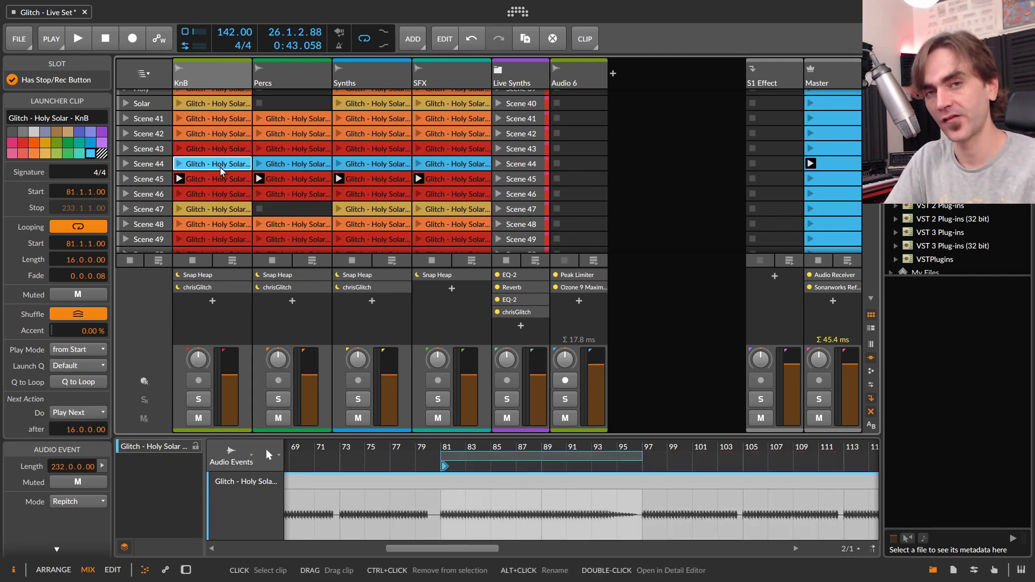